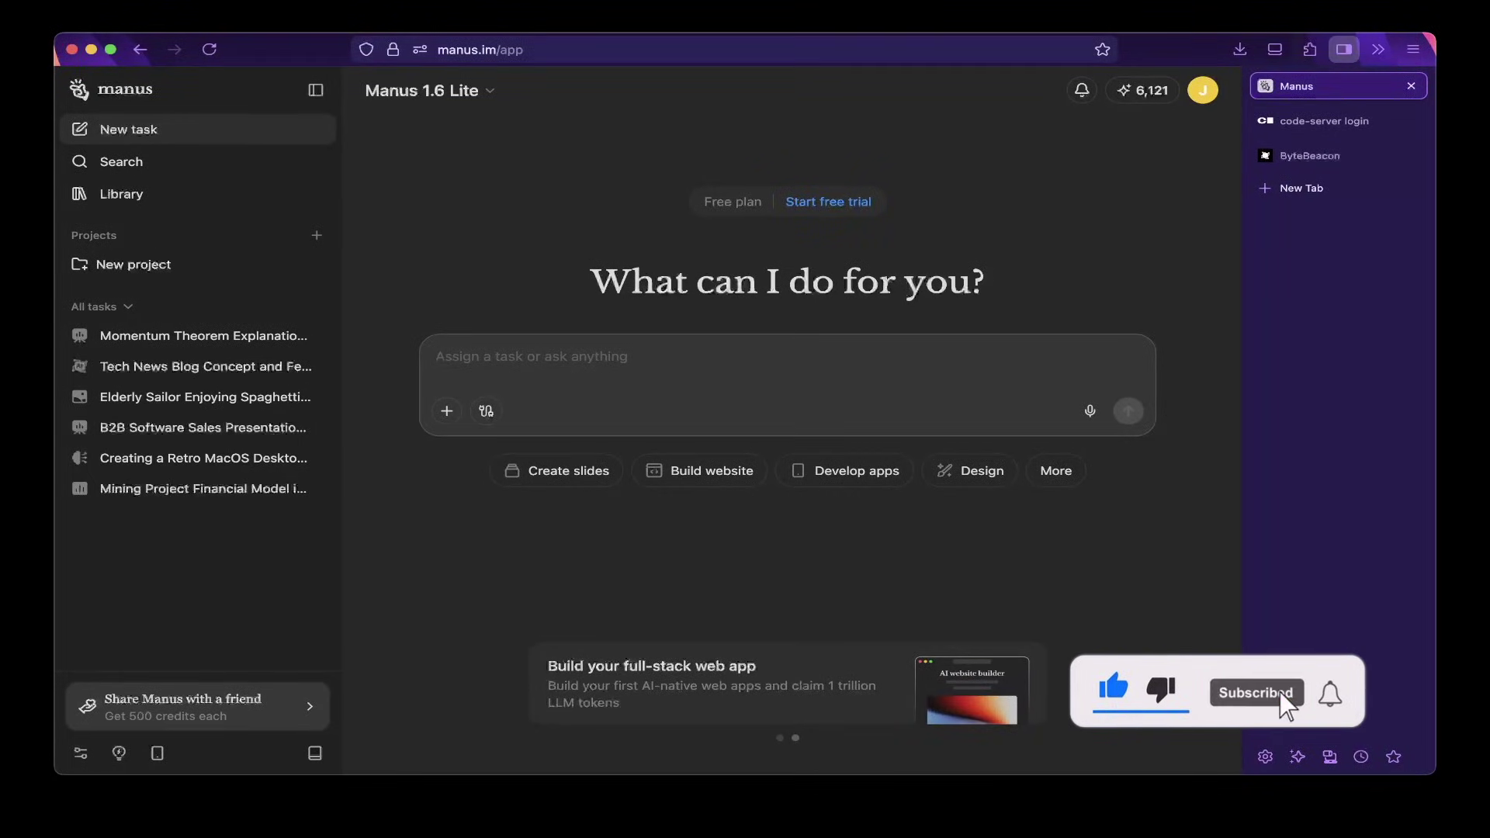
- Review the agent versions offered for new tasks and the list of additional task types
click(430, 90)
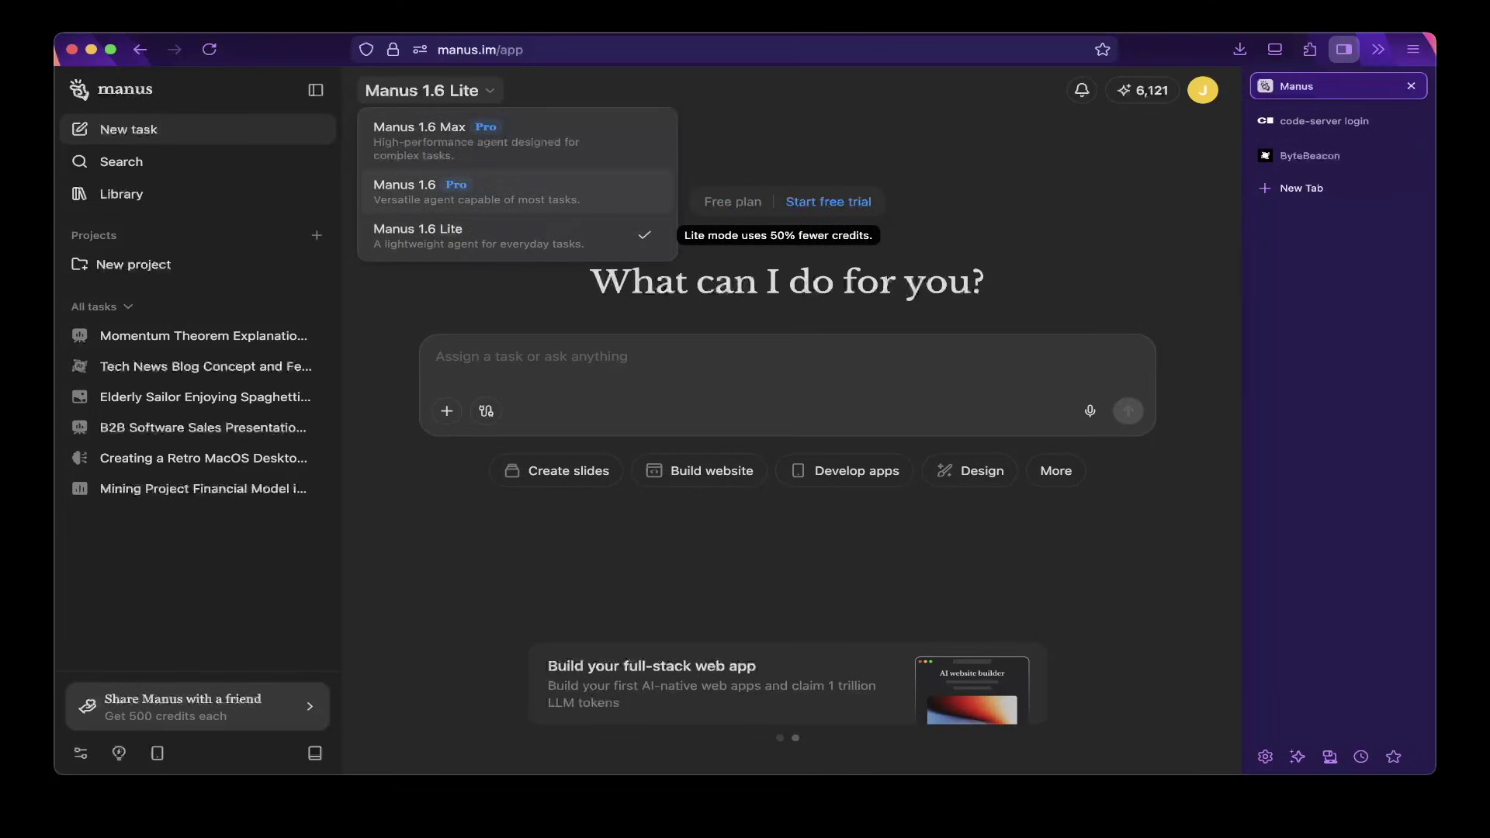
key(Escape)
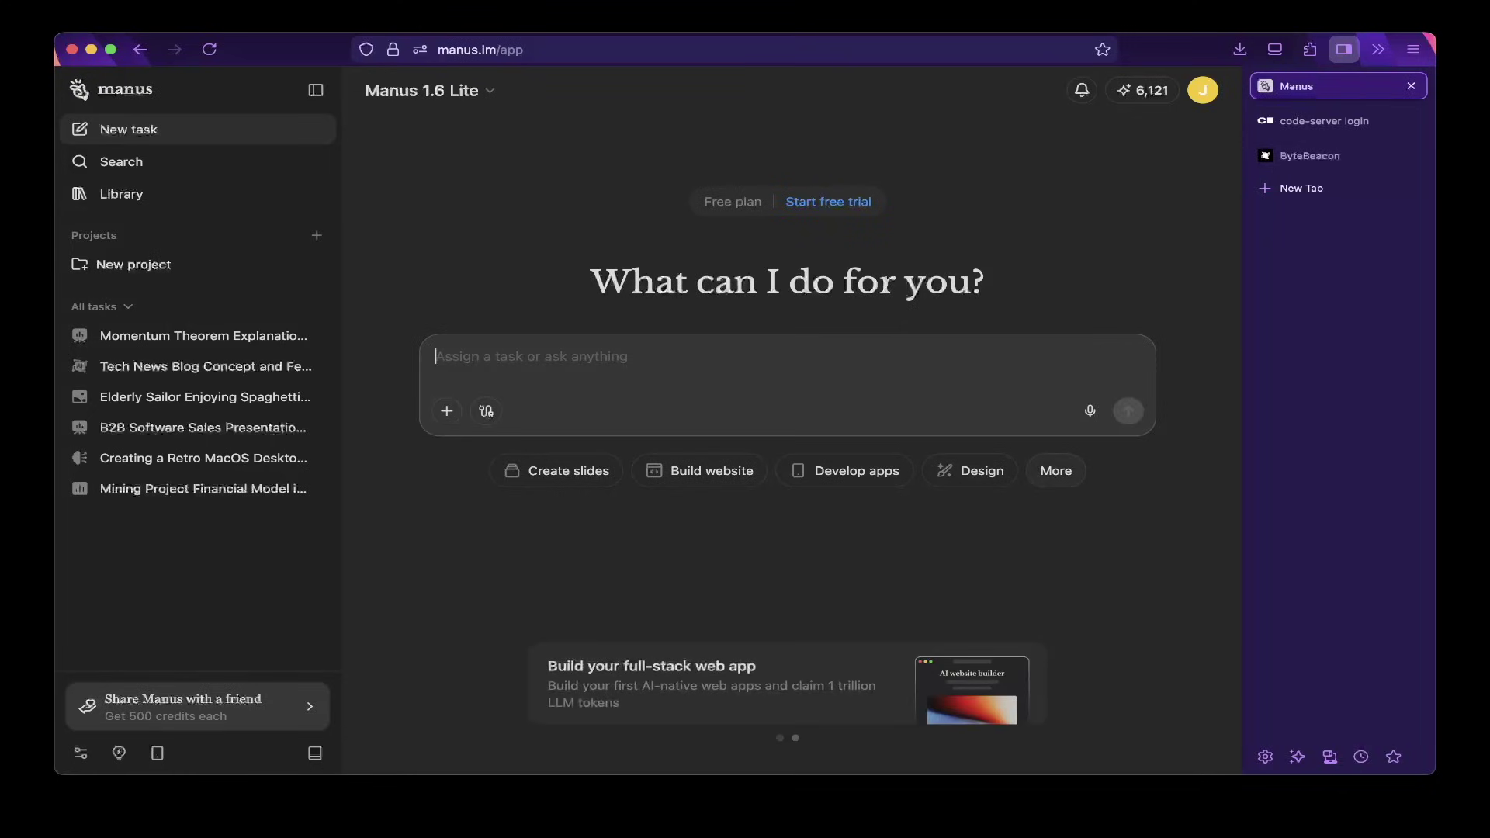
click(1055, 471)
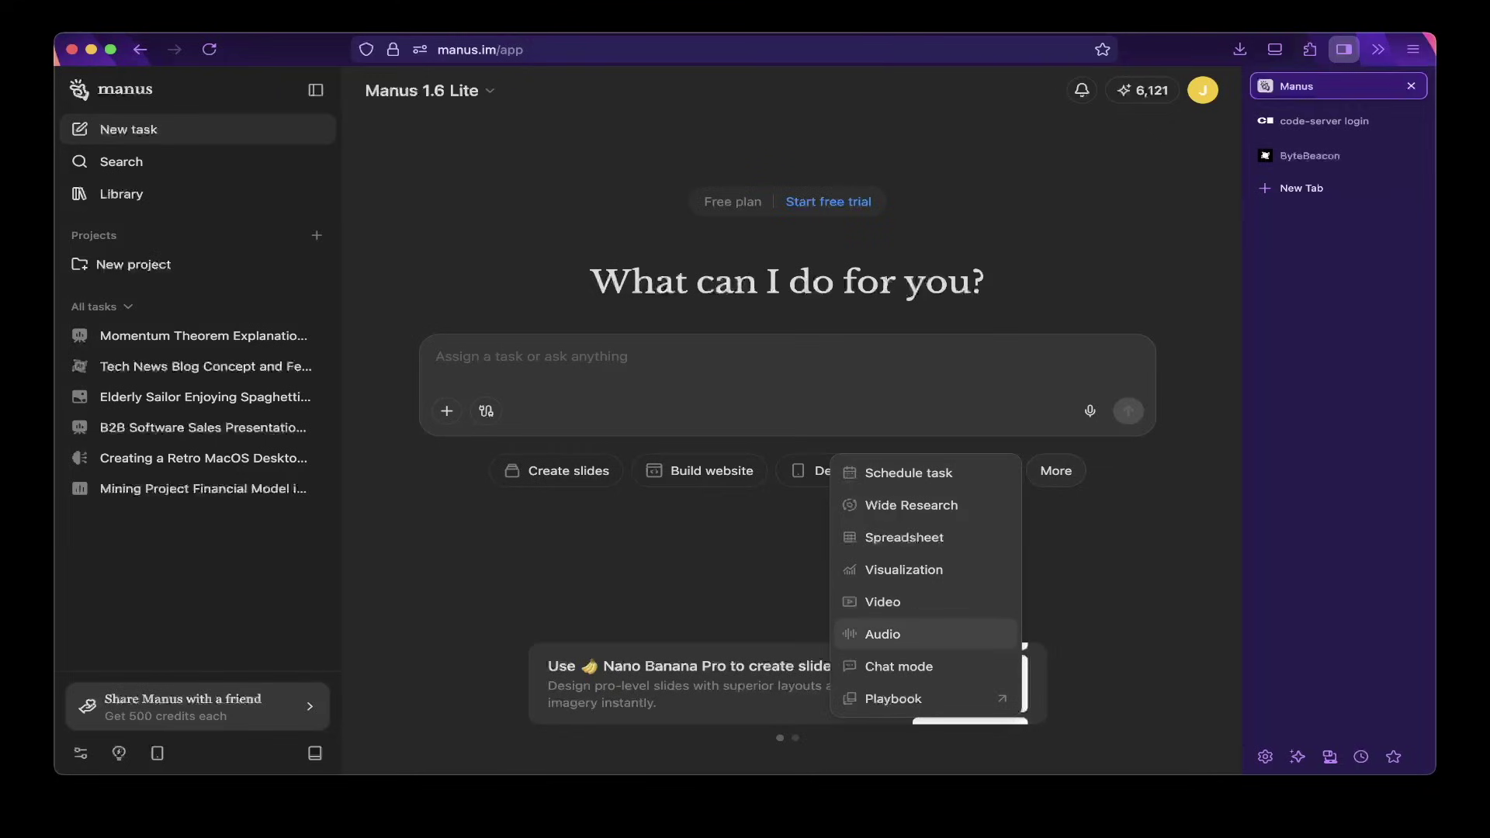
click(436, 357)
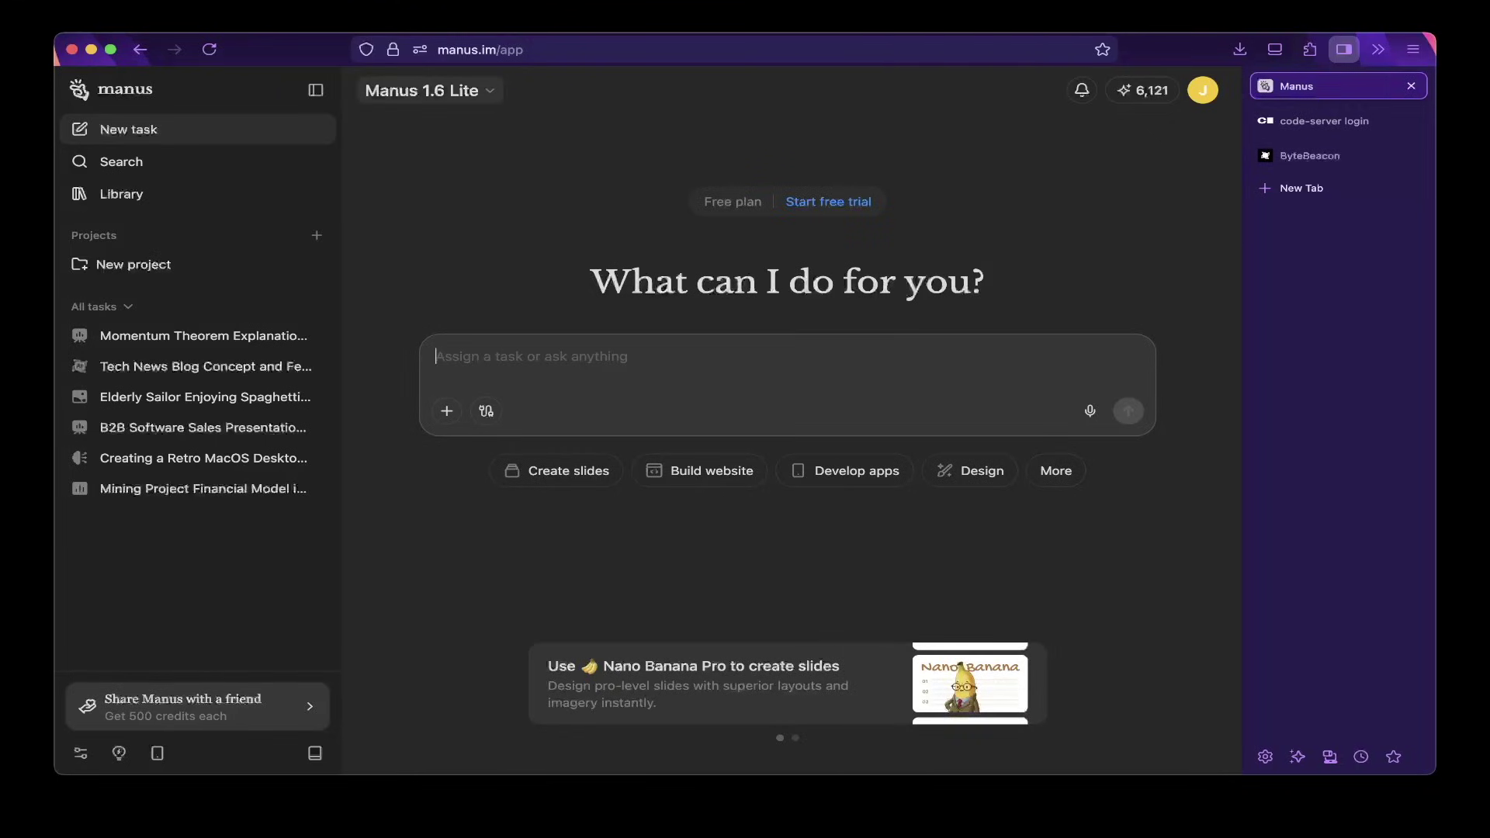
click(429, 90)
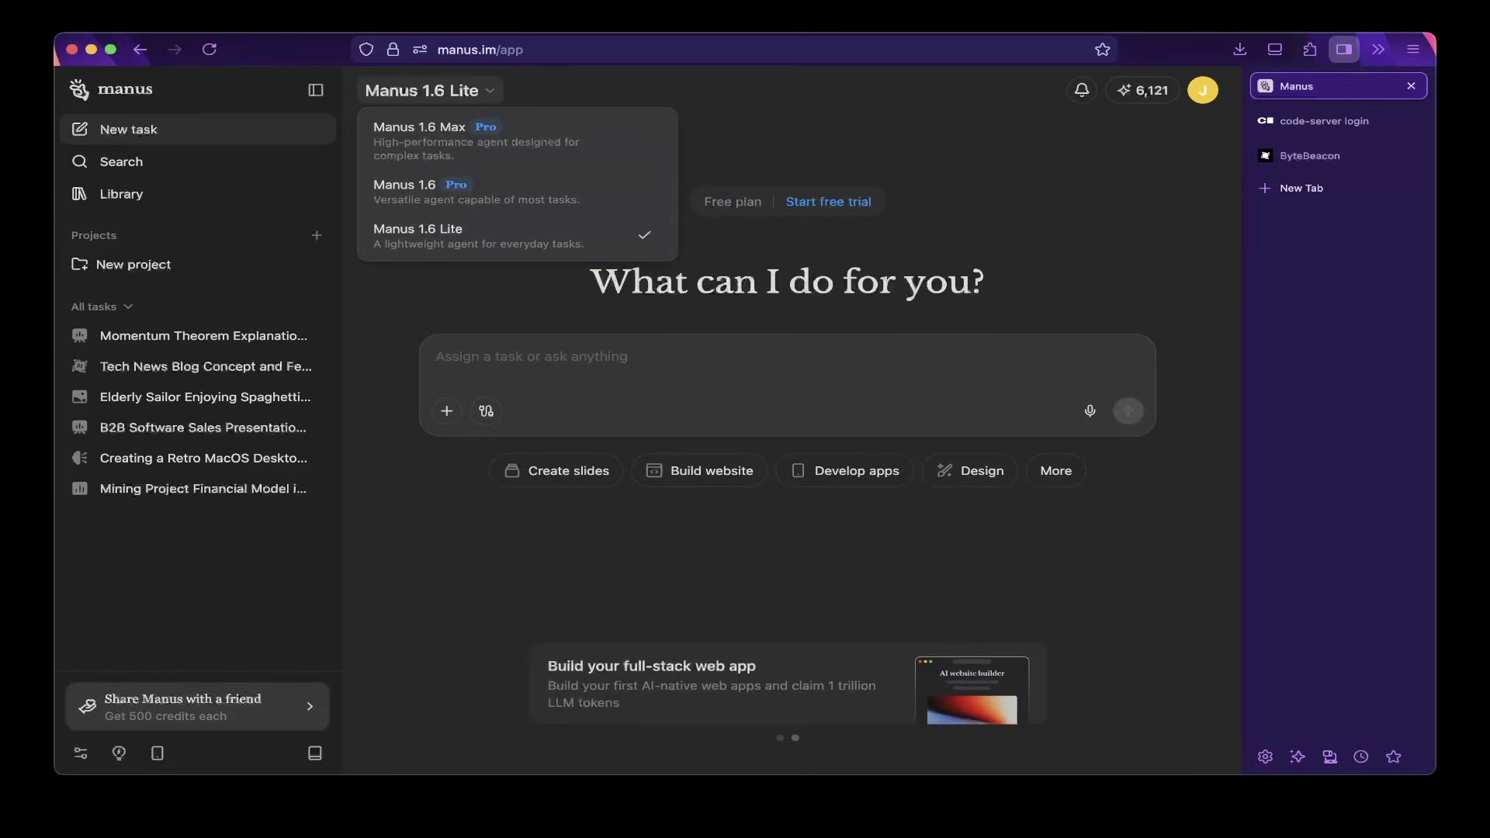
click(436, 356)
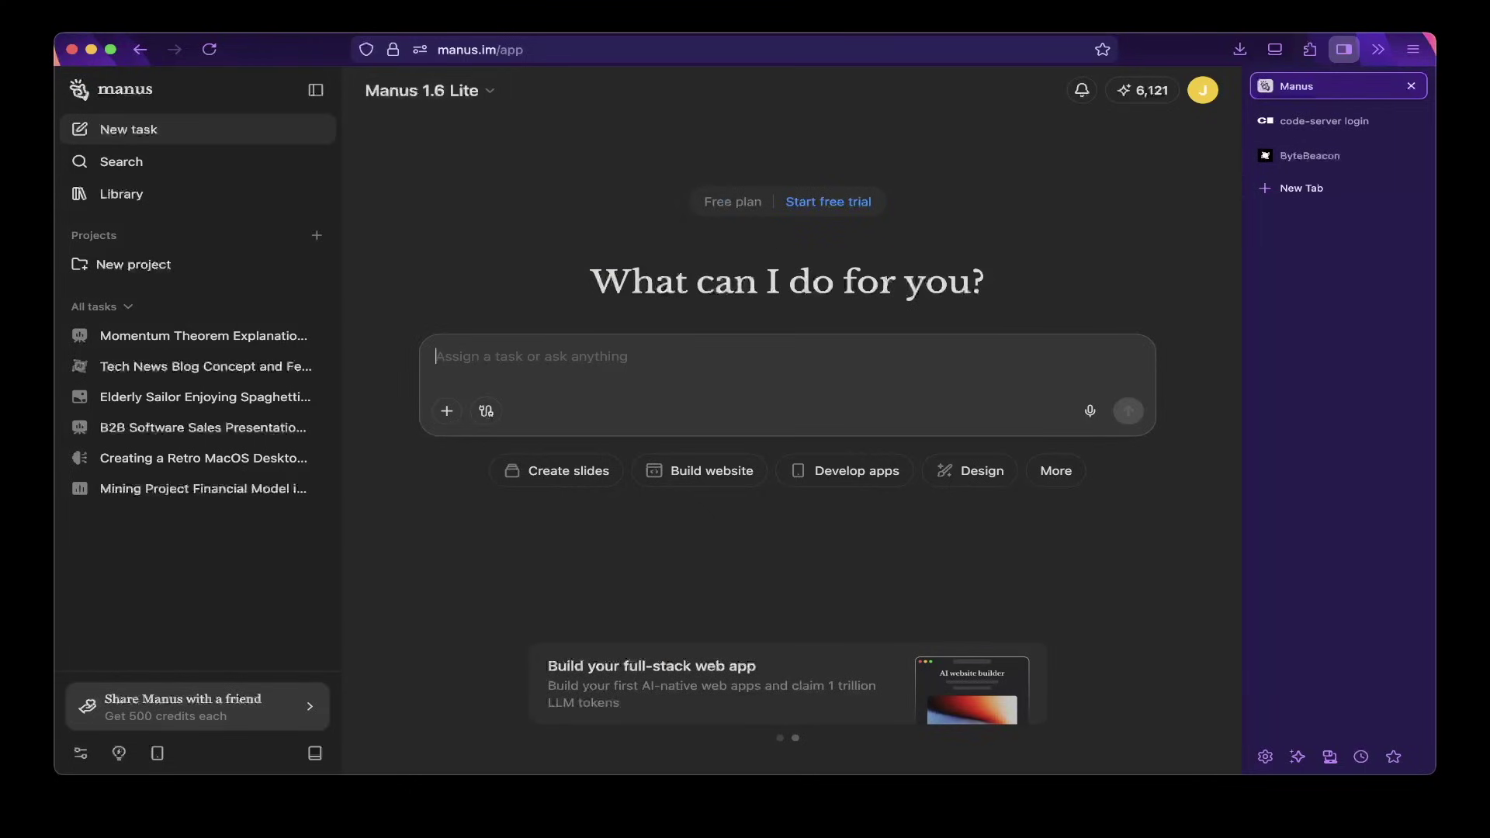
click(427, 90)
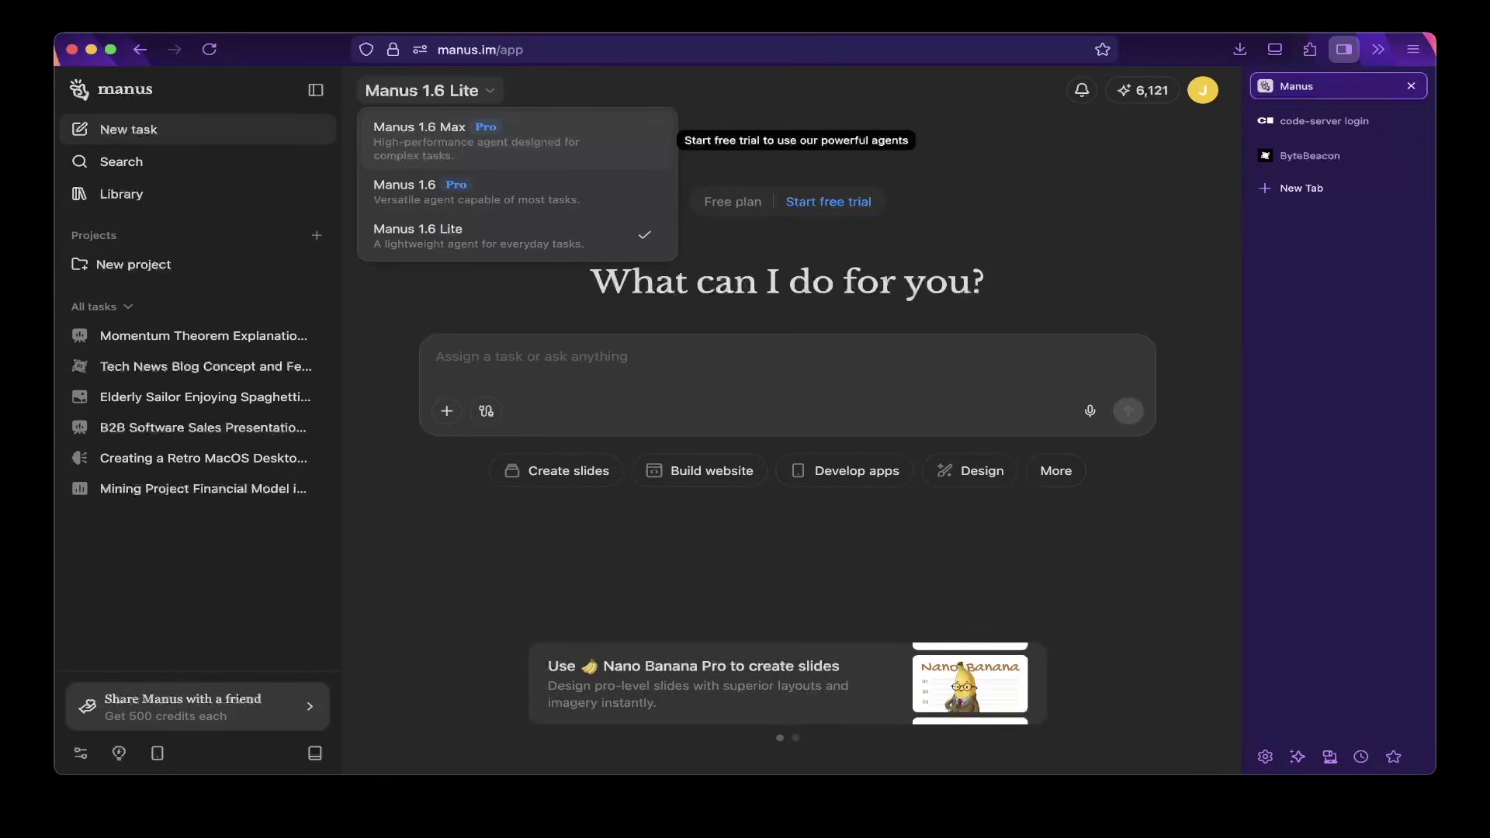
click(436, 356)
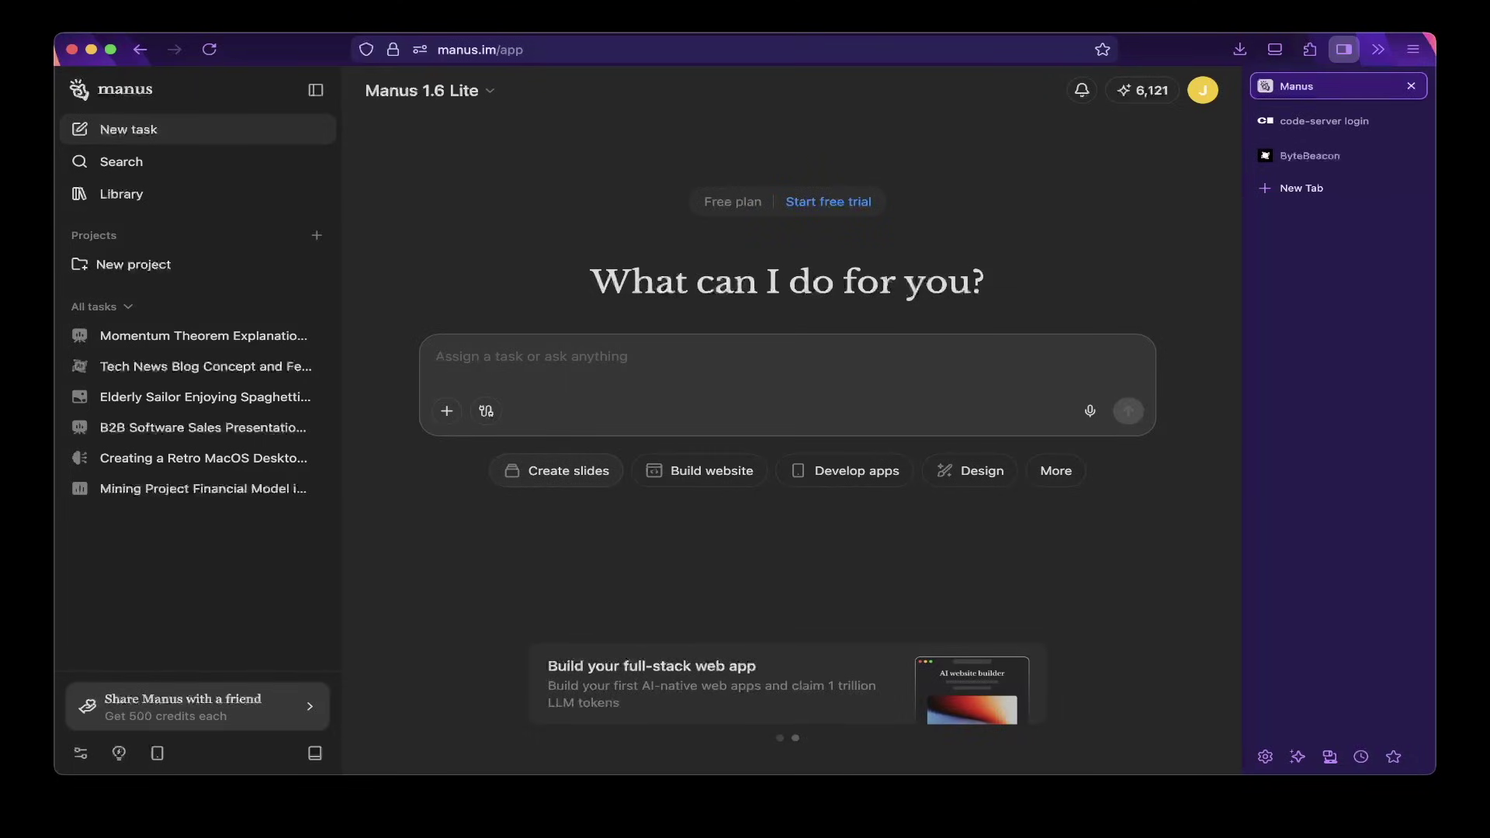
- Examine the sample prompts and templates offered for creating slides, and leave the Slides mode
click(555, 471)
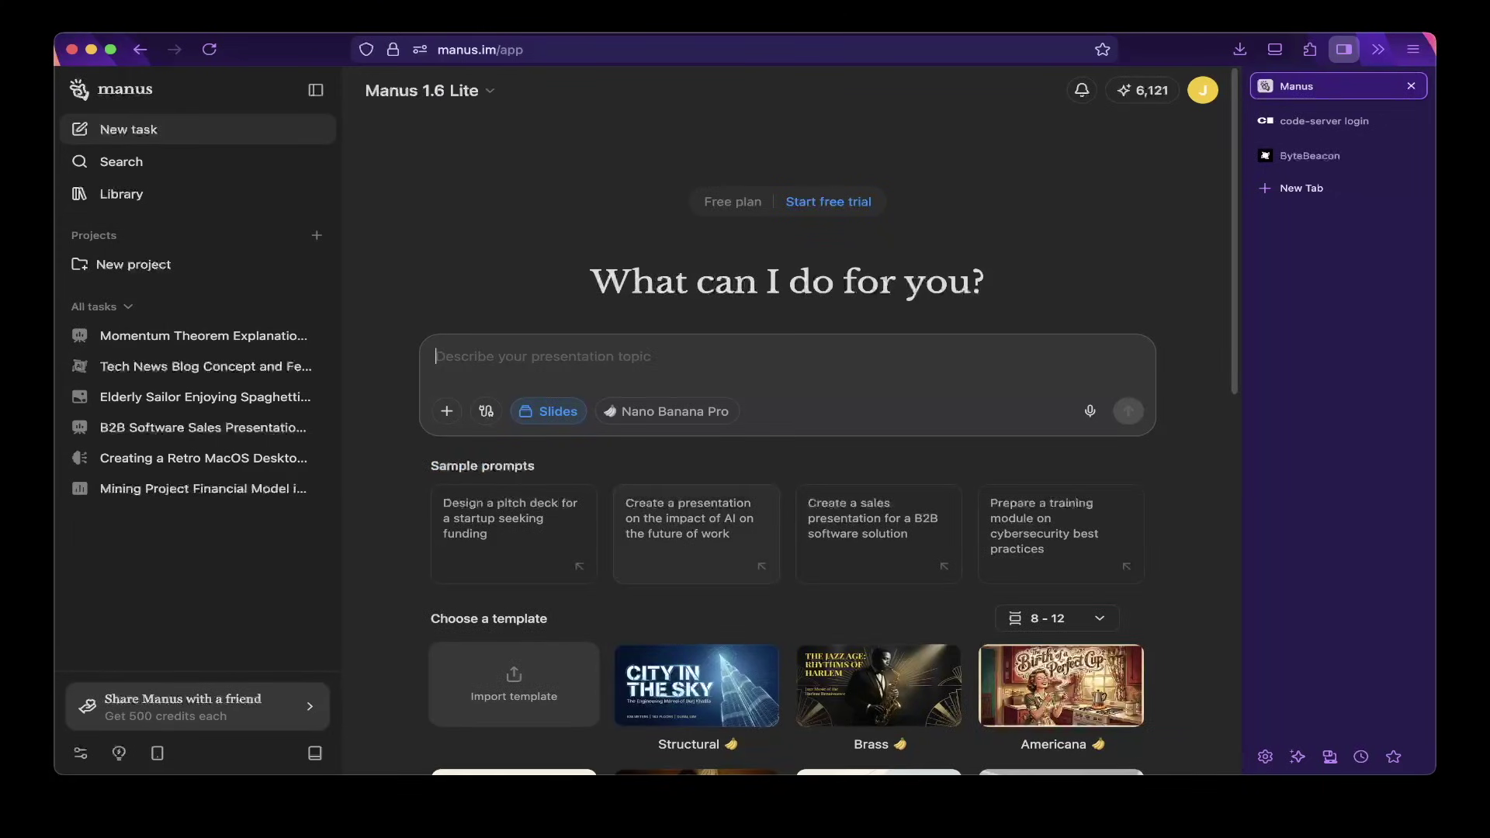
scroll(786, 421, down, 2)
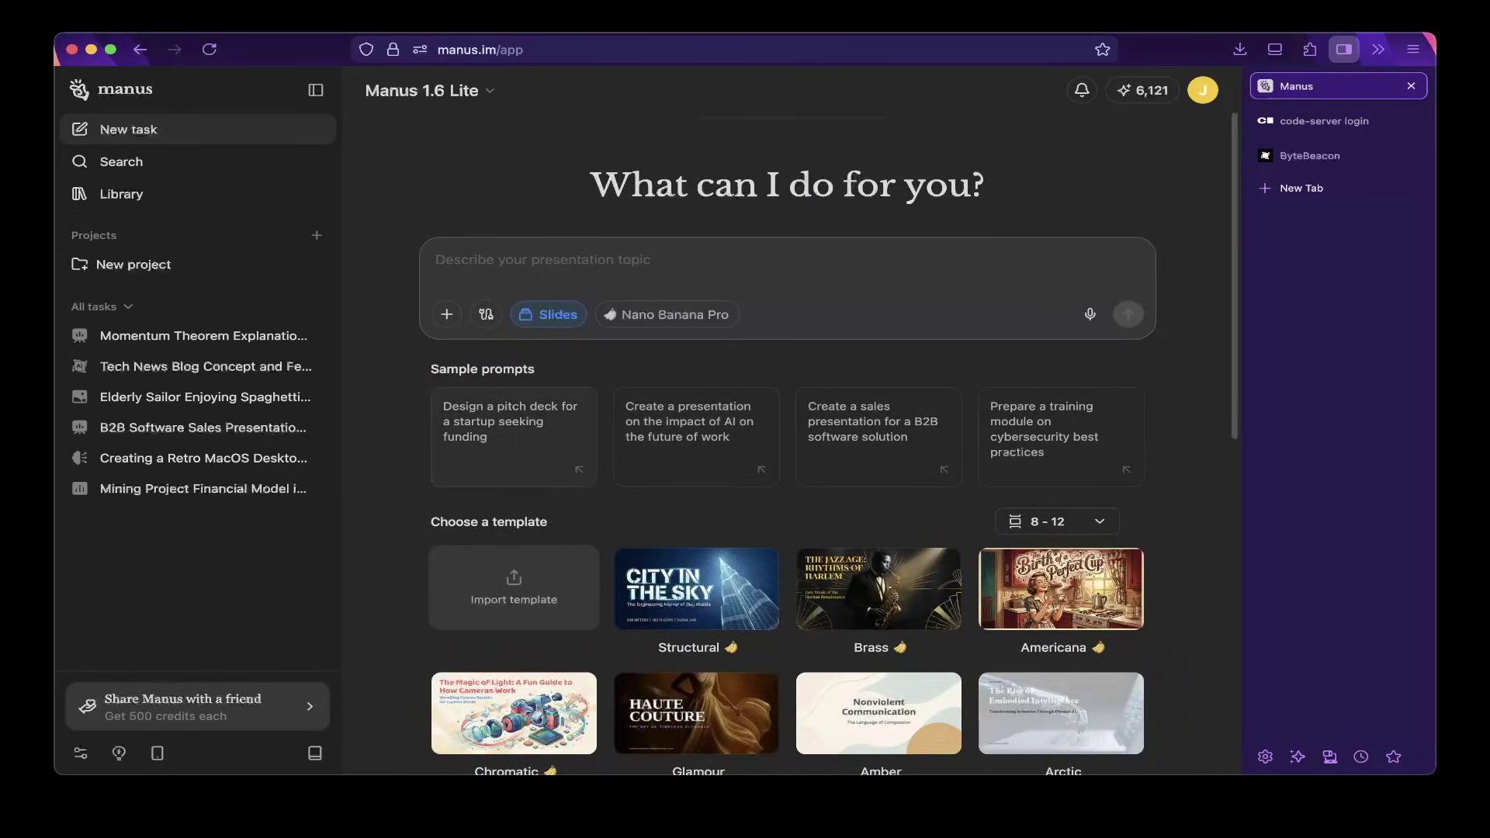
scroll(696, 497, down, 2)
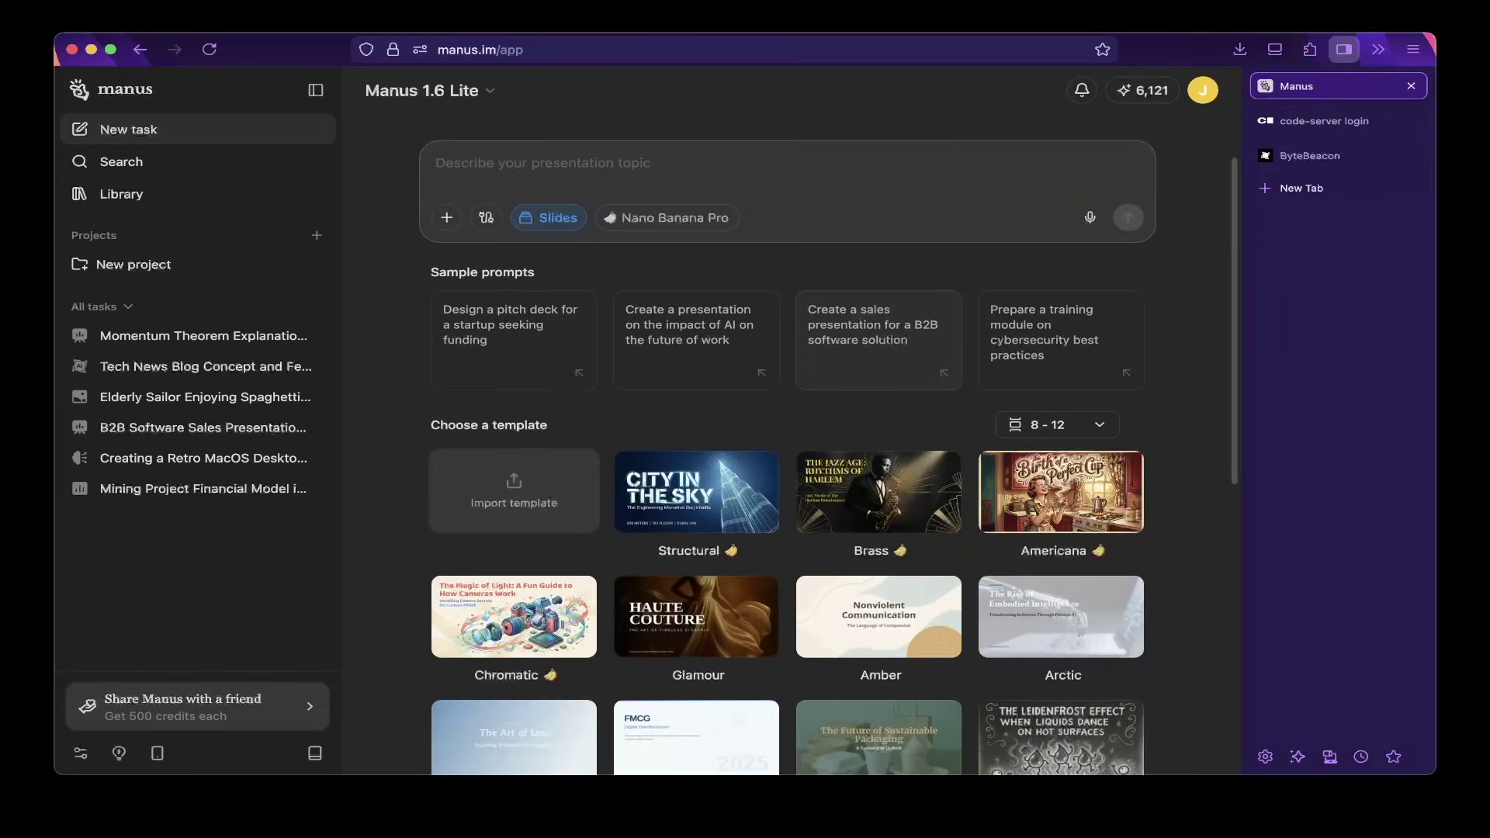
scroll(696, 497, down, 2)
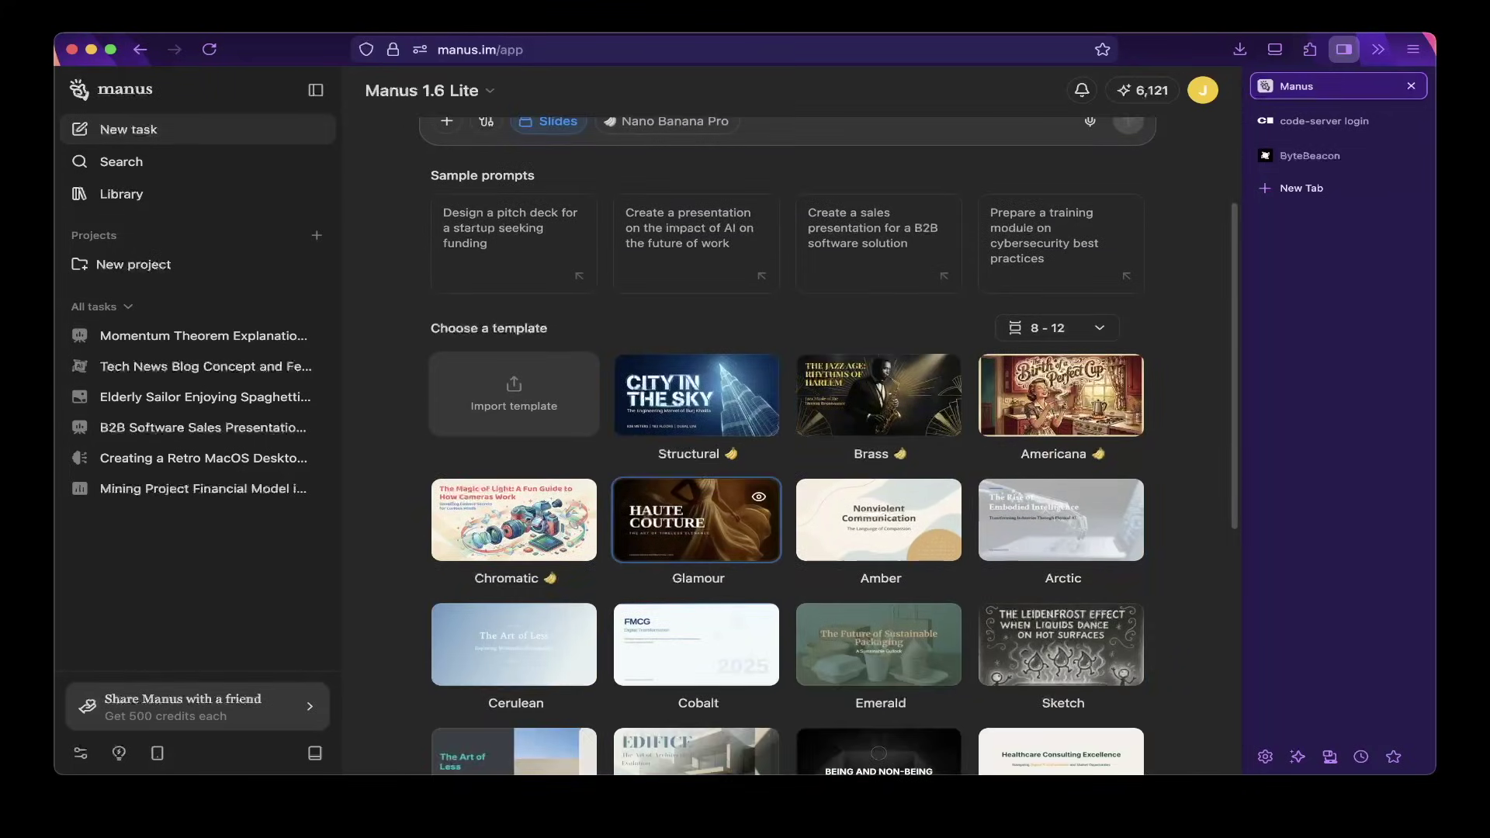
scroll(696, 497, up, 6)
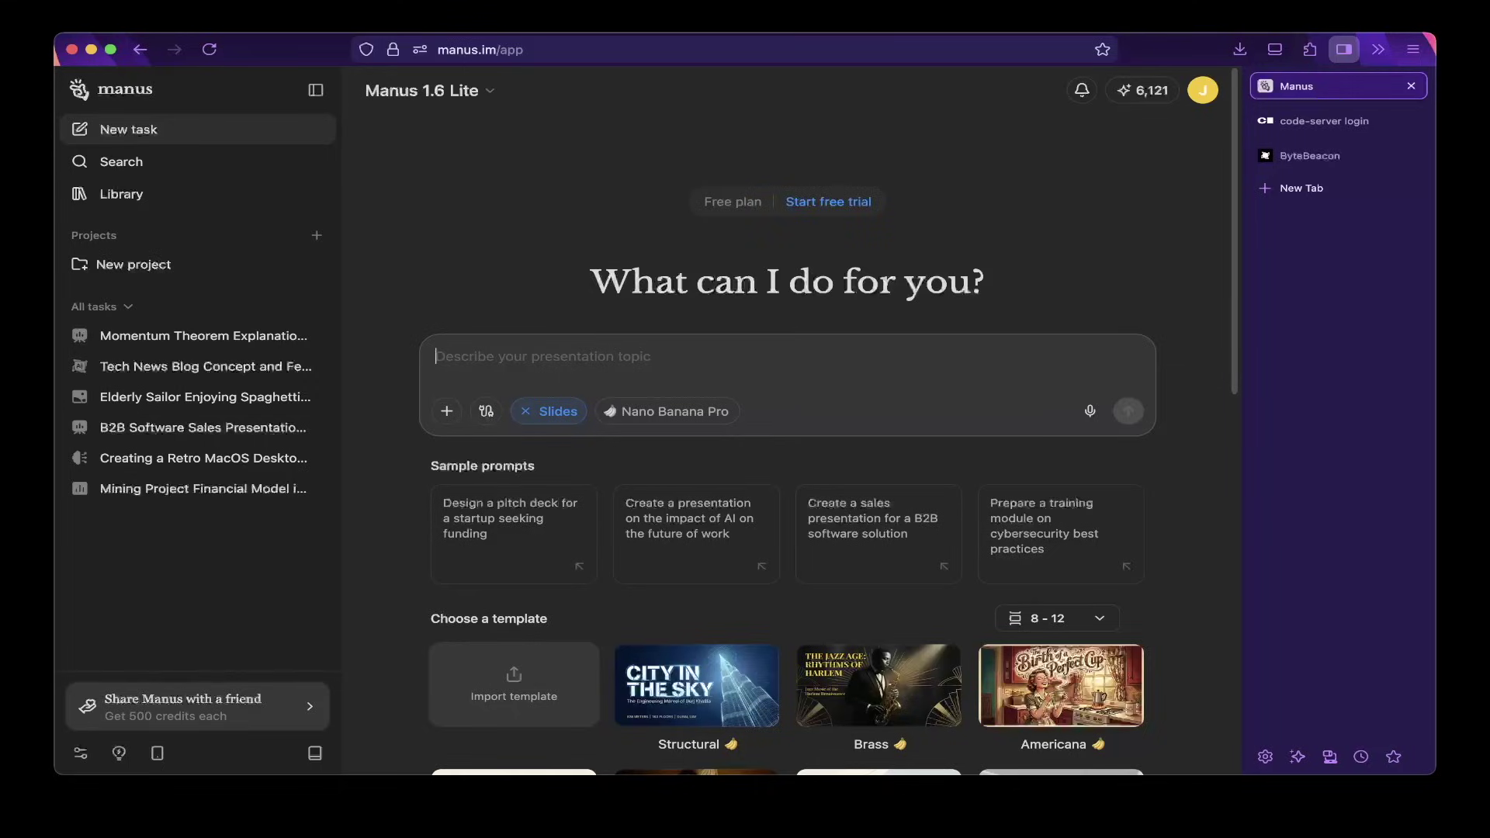
click(526, 412)
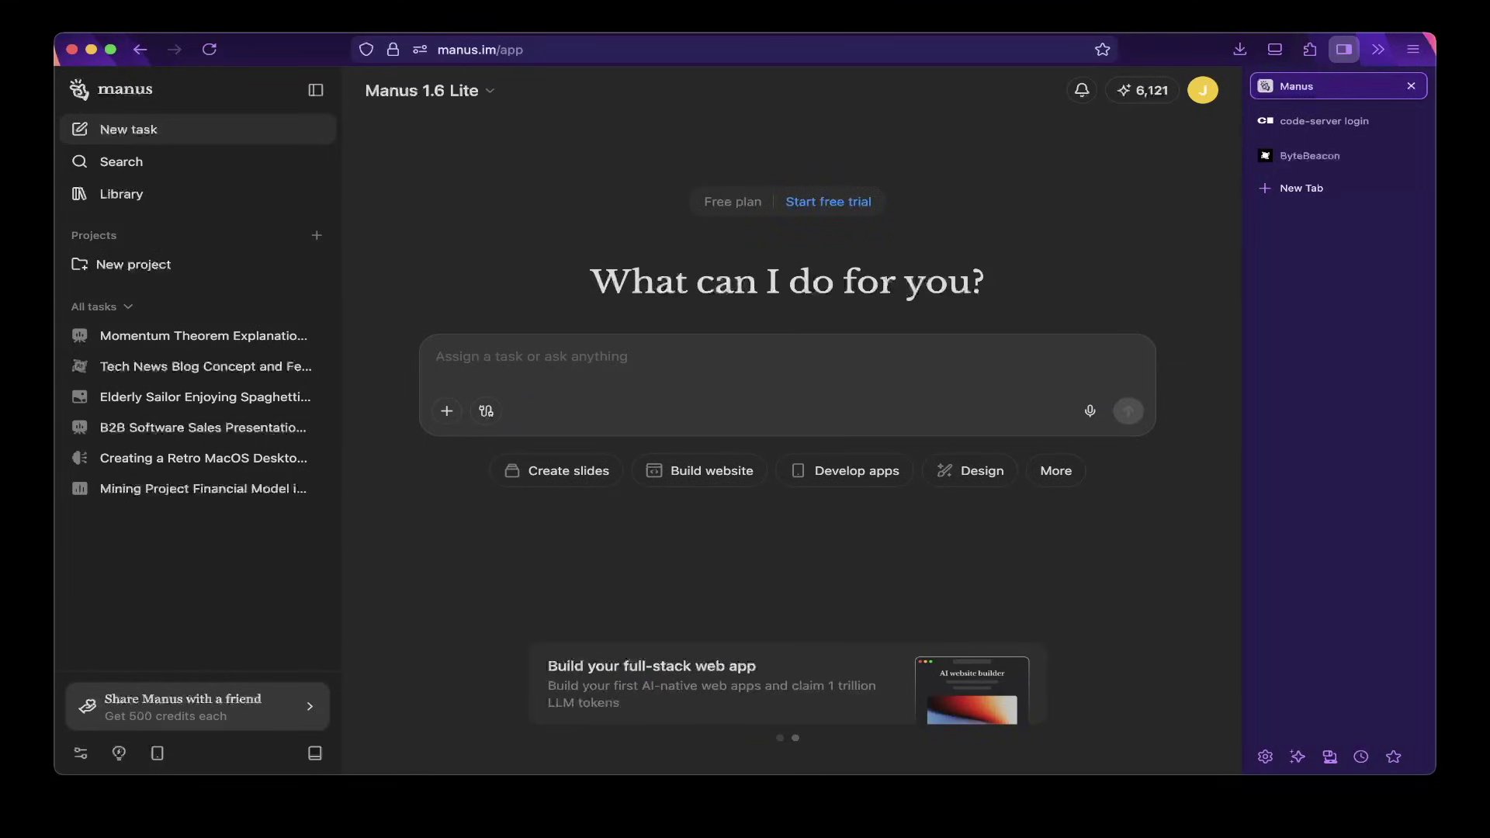
click(555, 470)
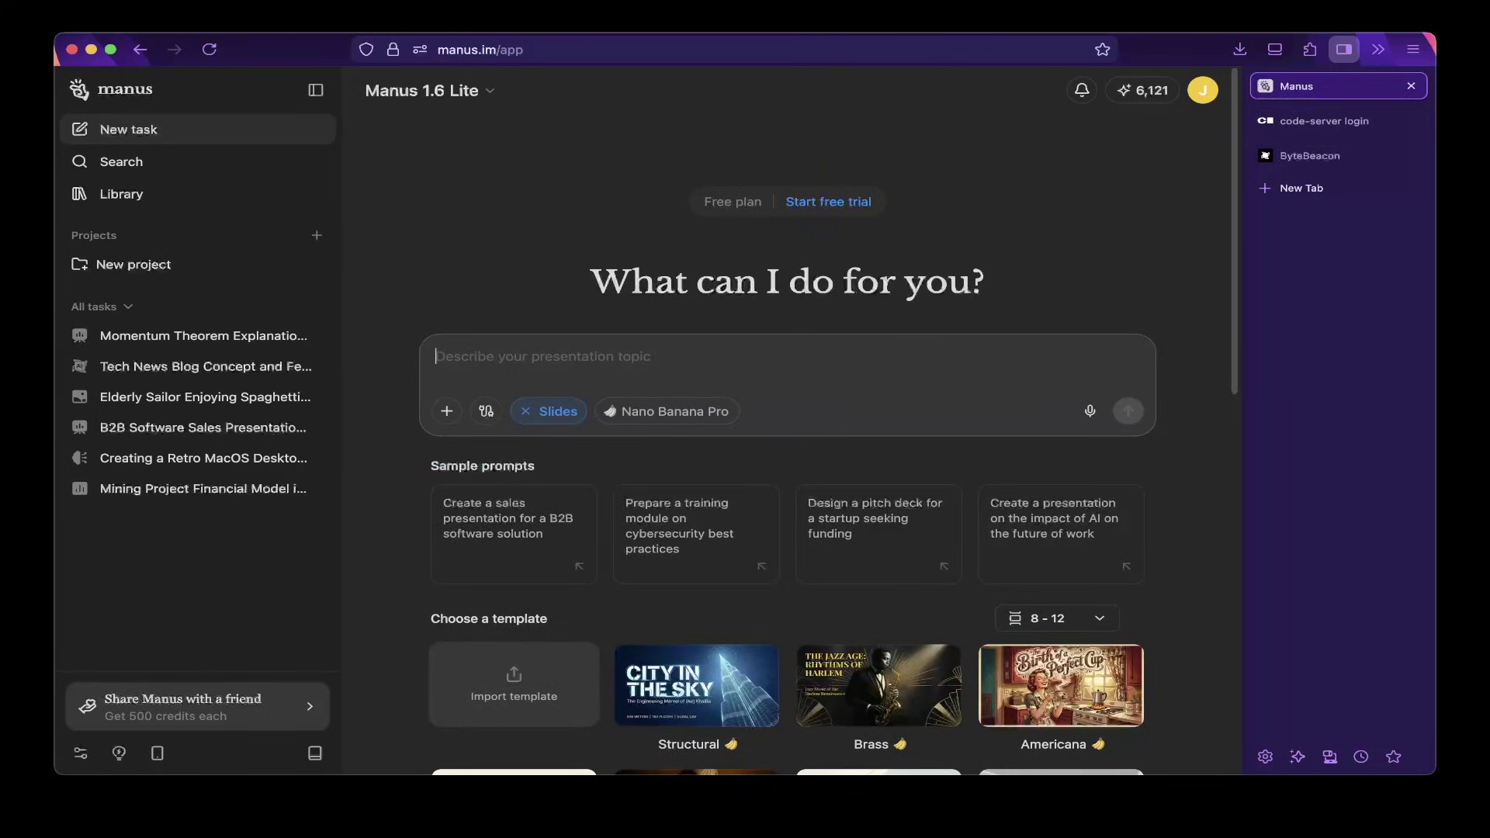
click(525, 412)
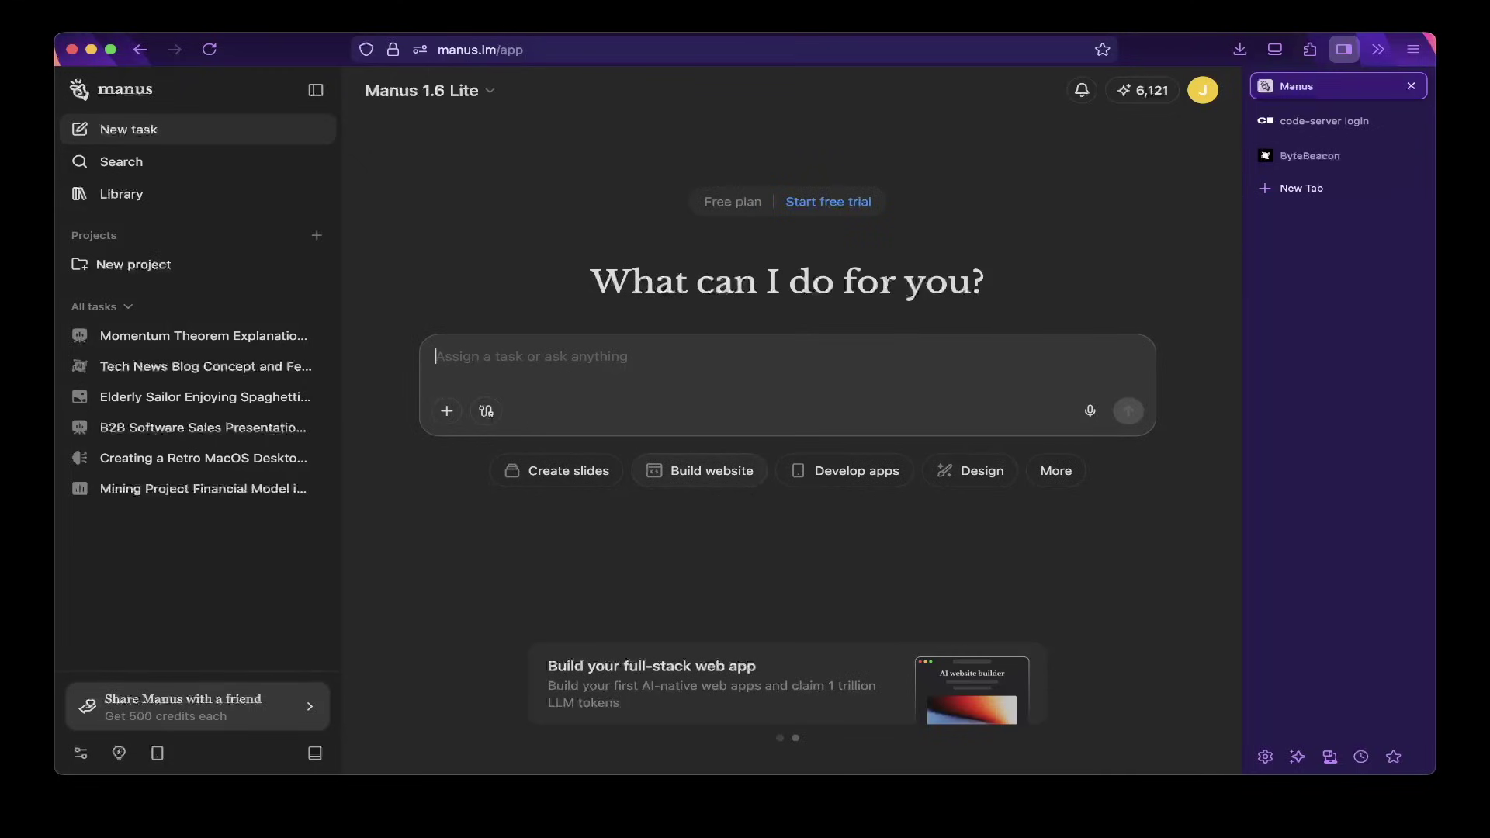
- Examine the website categories offered for building a website, and leave the Website mode
click(699, 471)
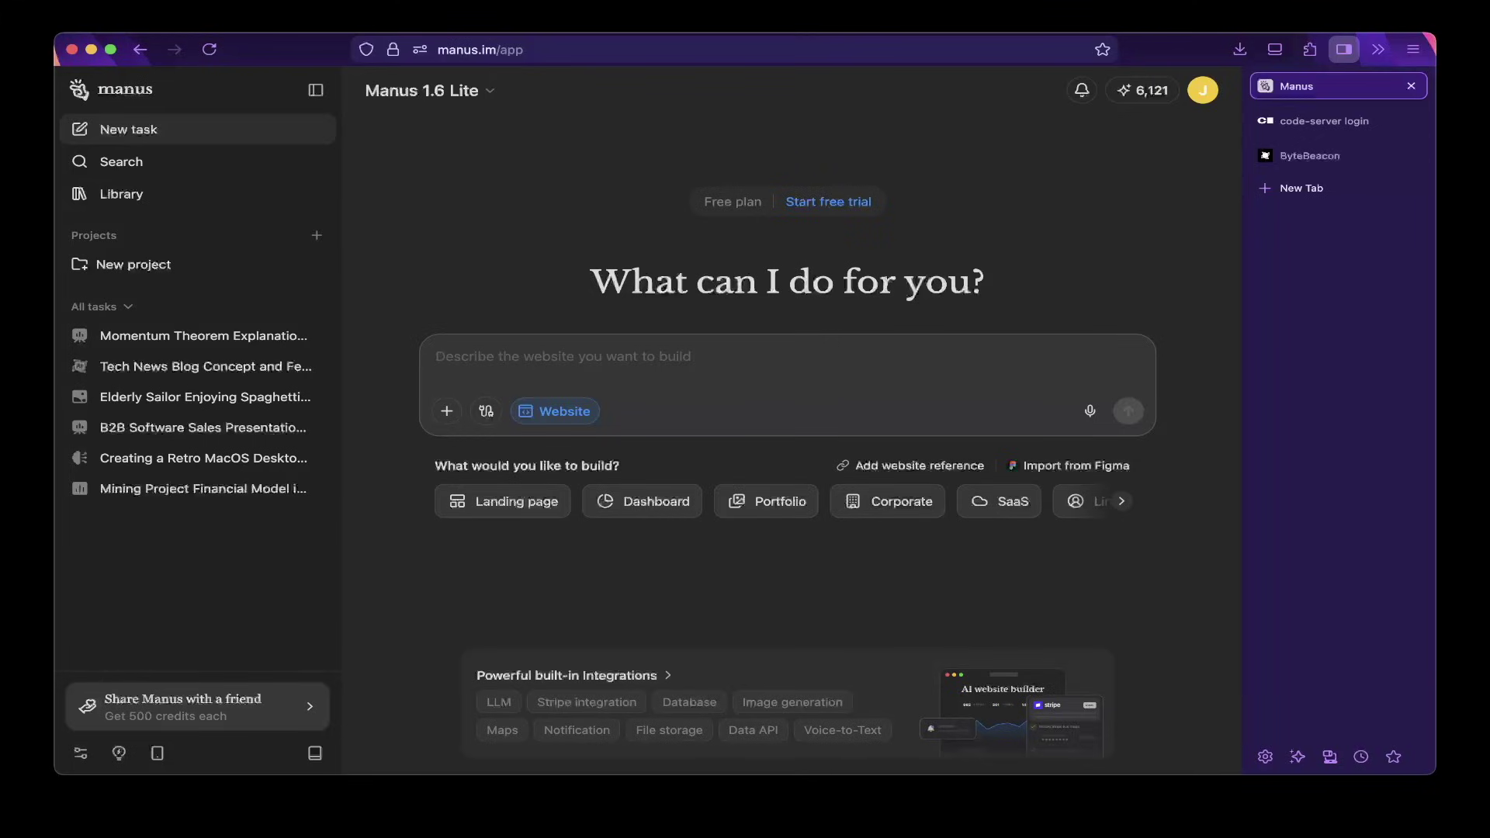
scroll(787, 502, right, 5)
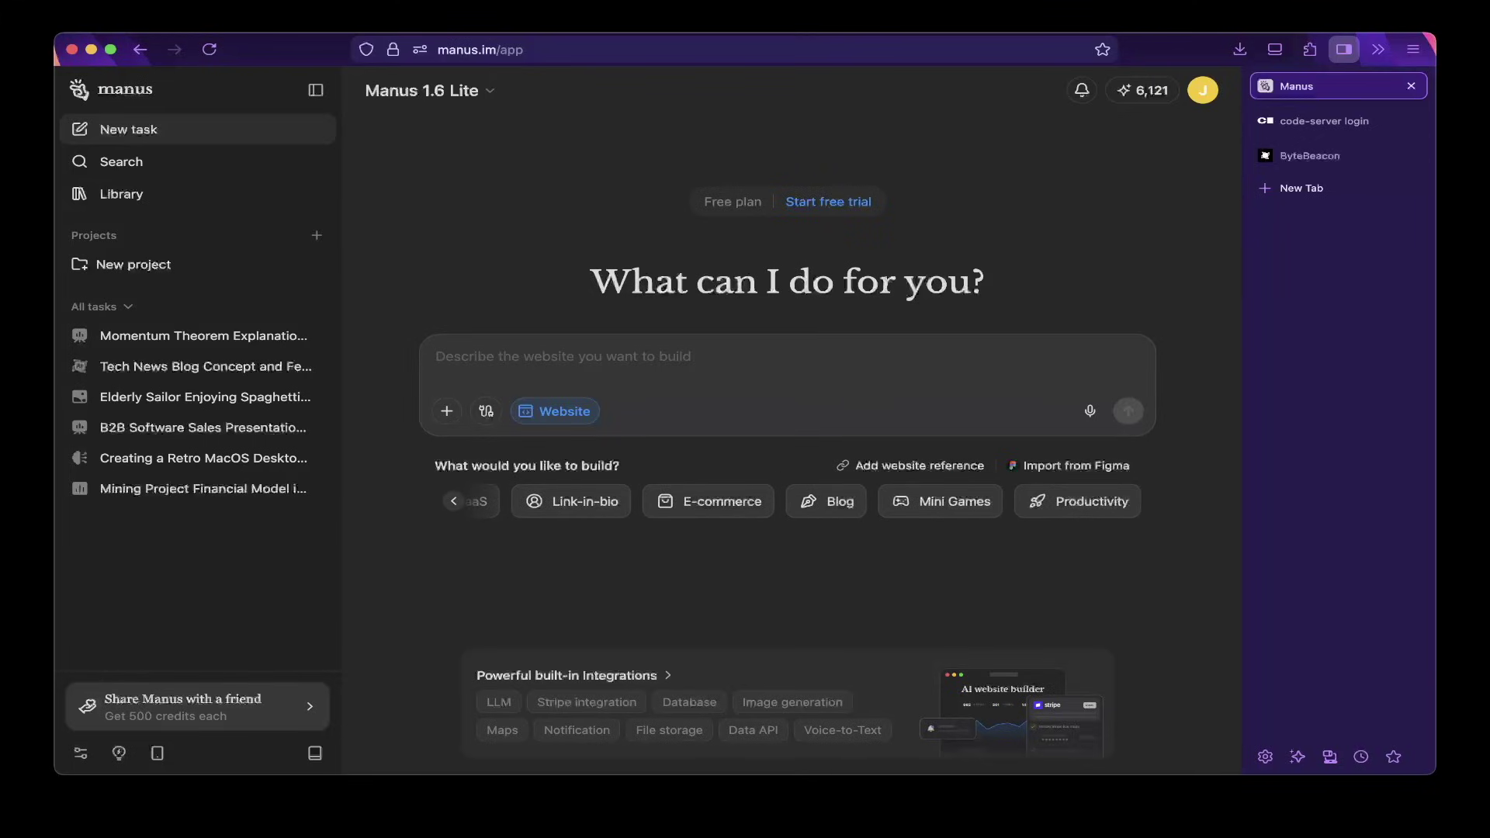
click(526, 411)
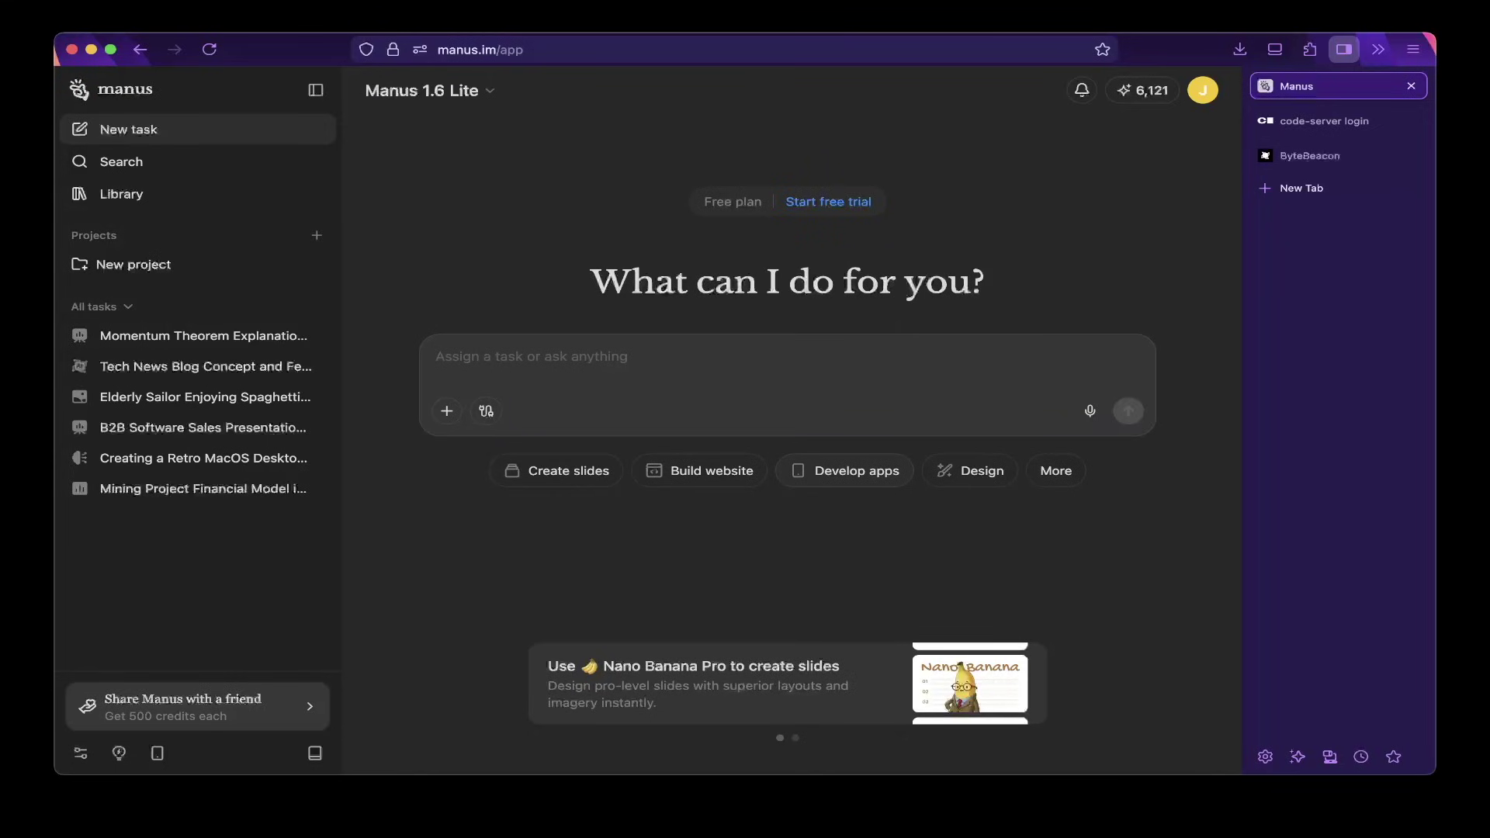
- Check the image models offered in Design mode, leave the mode, and view the additional task types
click(969, 470)
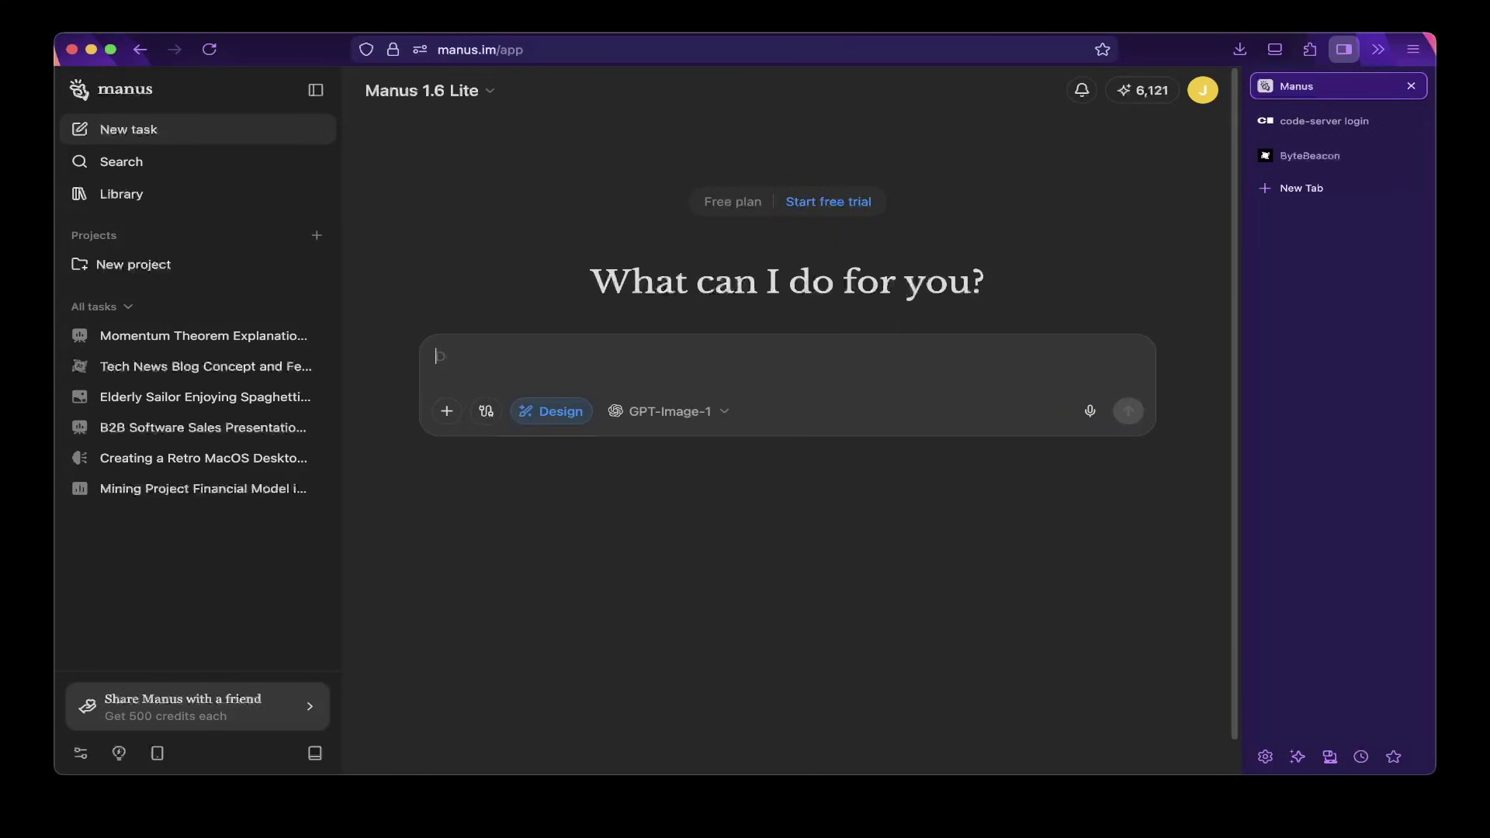
click(669, 411)
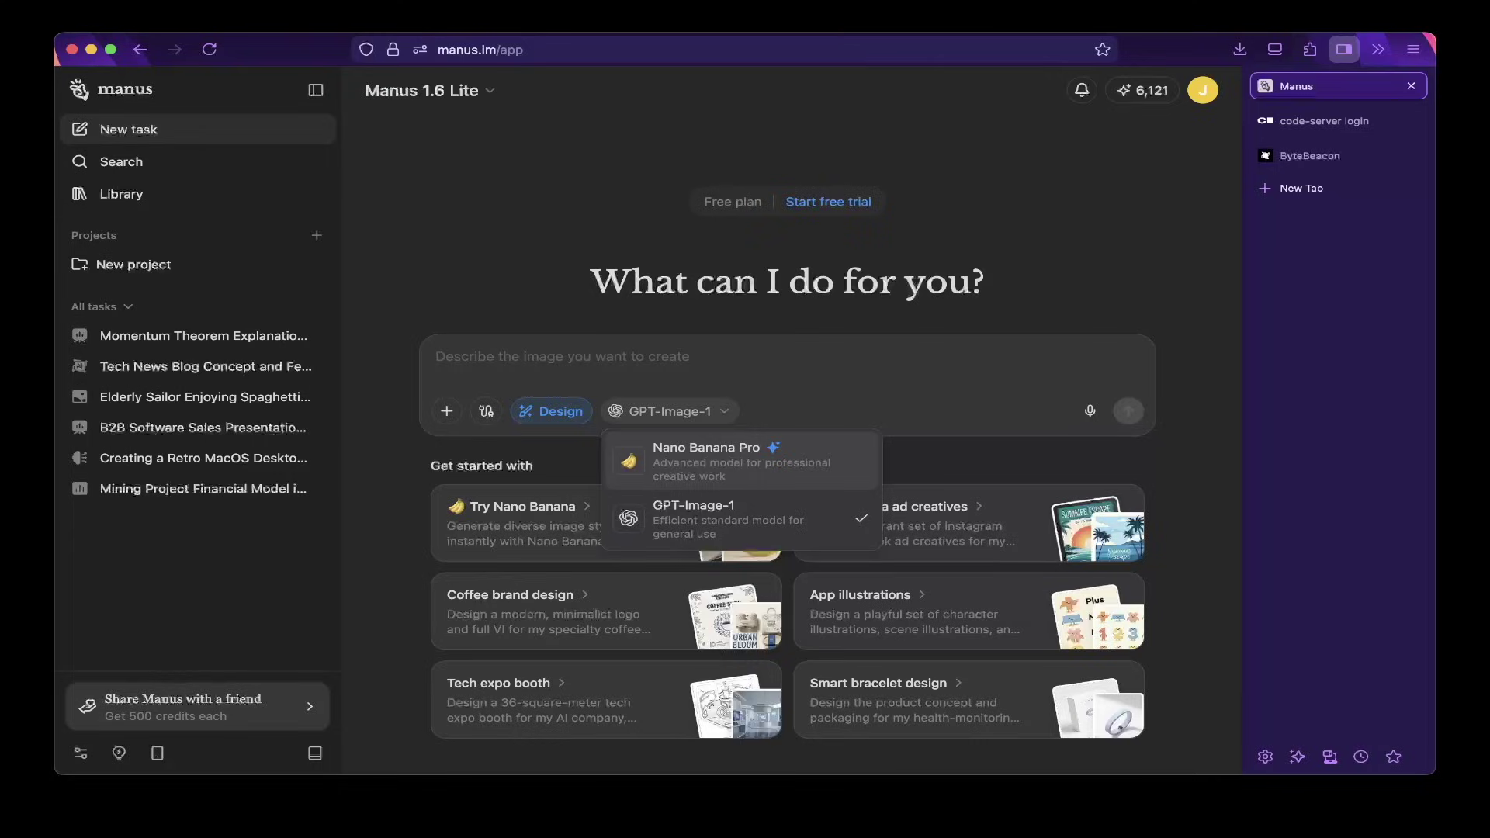
click(435, 356)
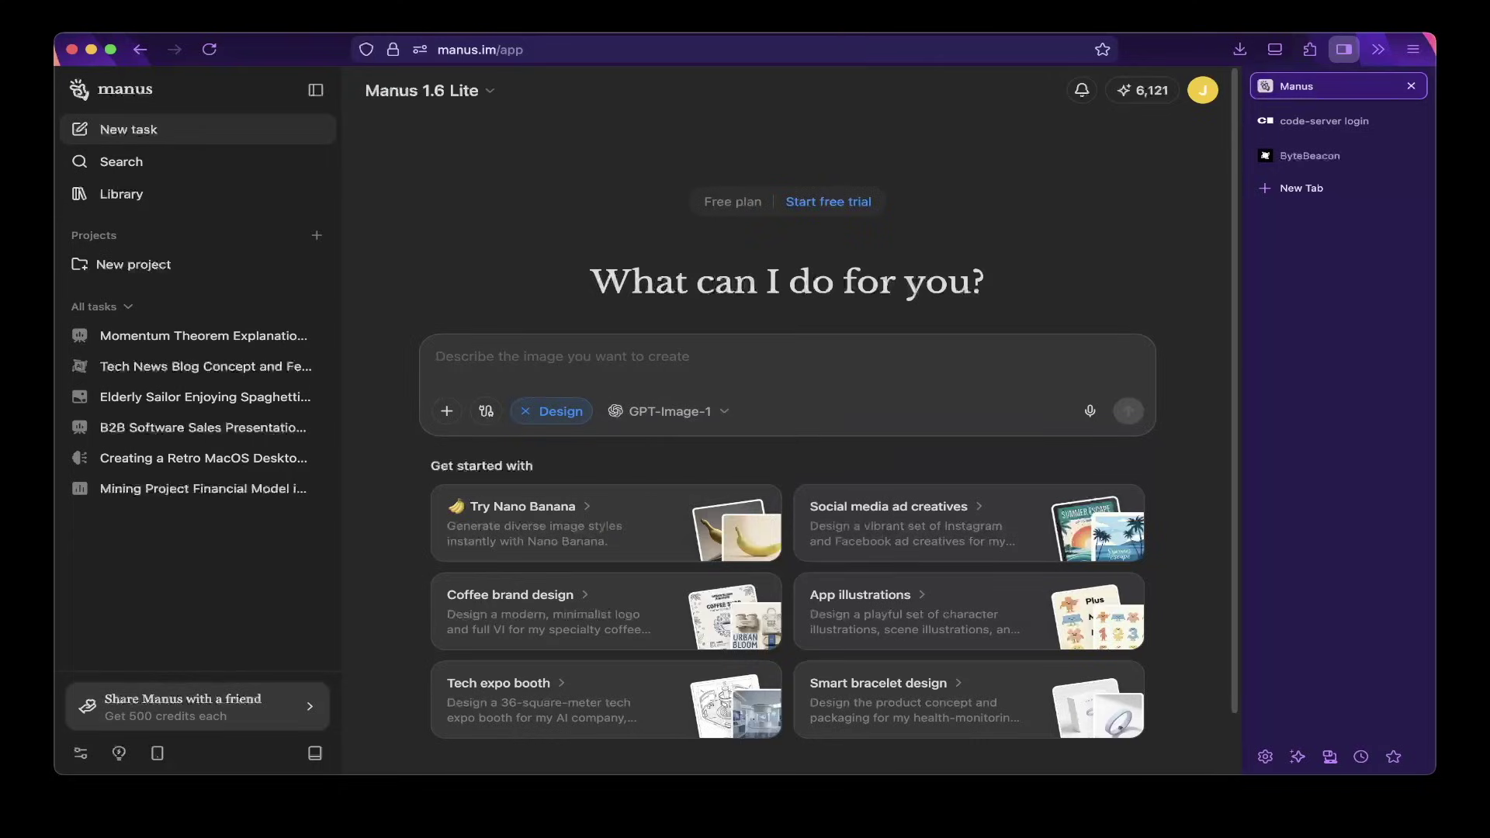
click(526, 411)
click(1055, 470)
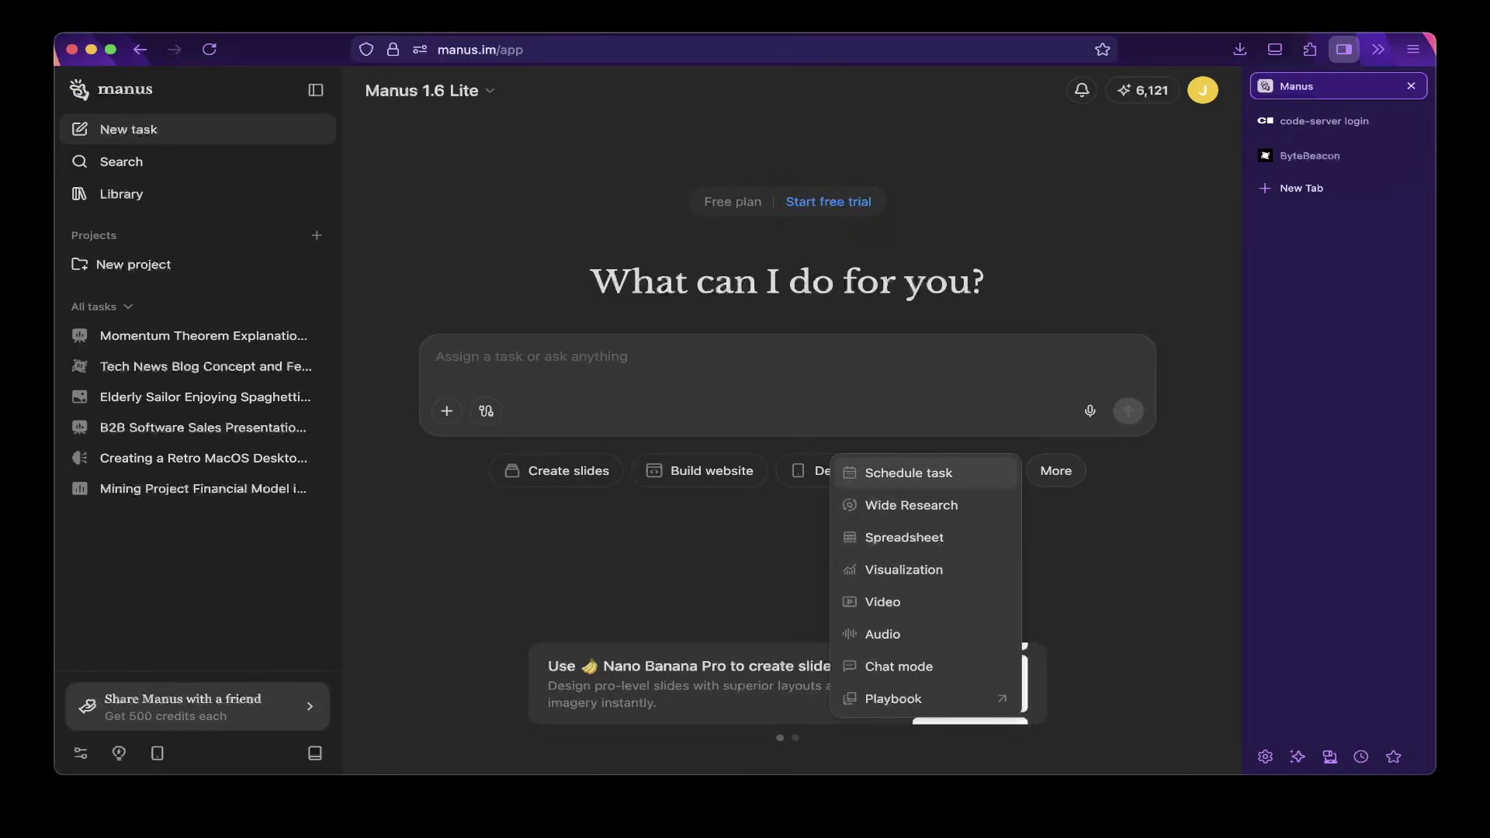
click(435, 356)
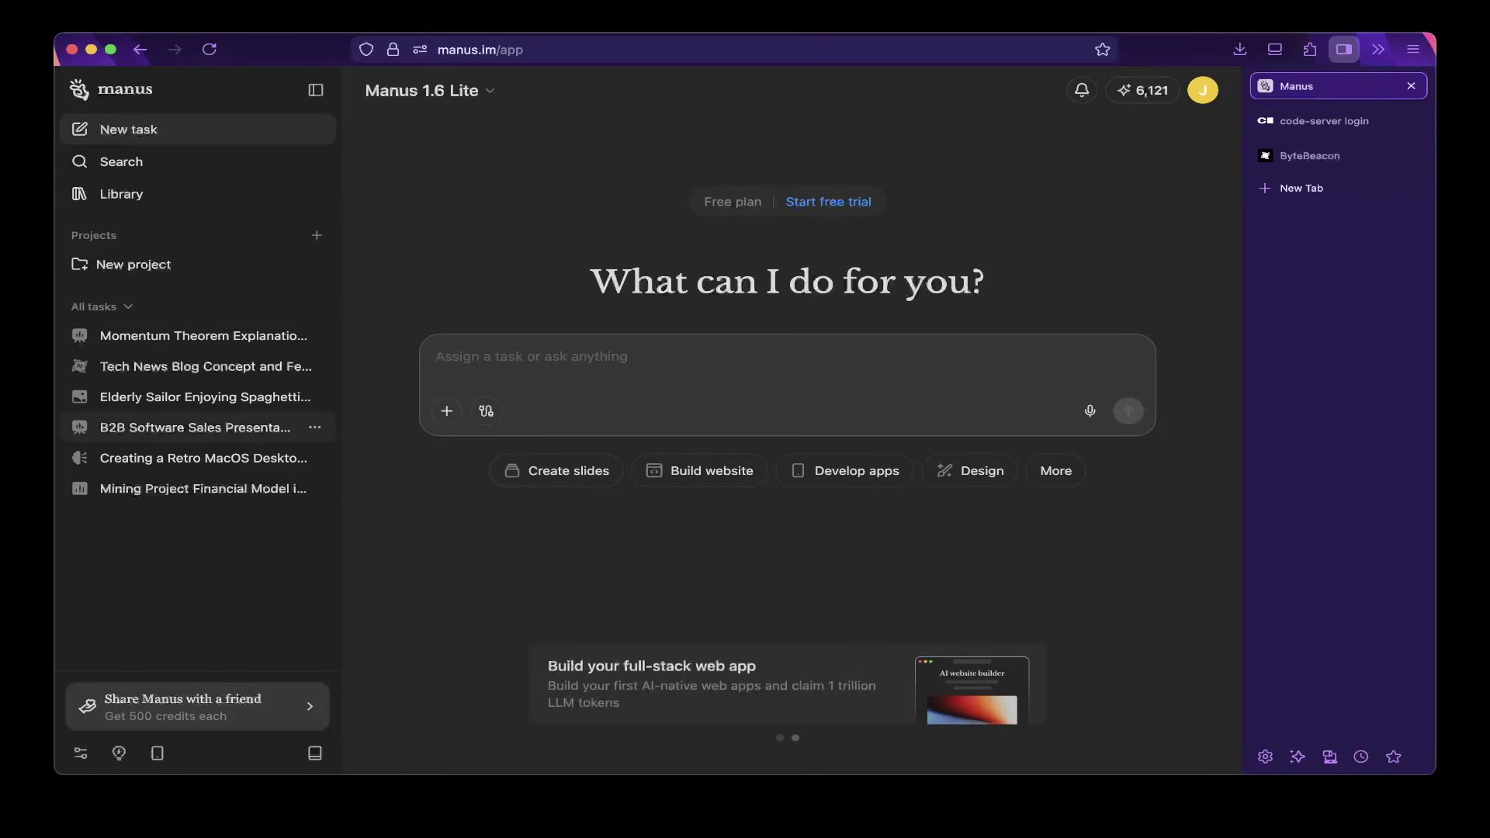
- Open the B2B software sales presentation task and review its work log and all of its files
click(194, 427)
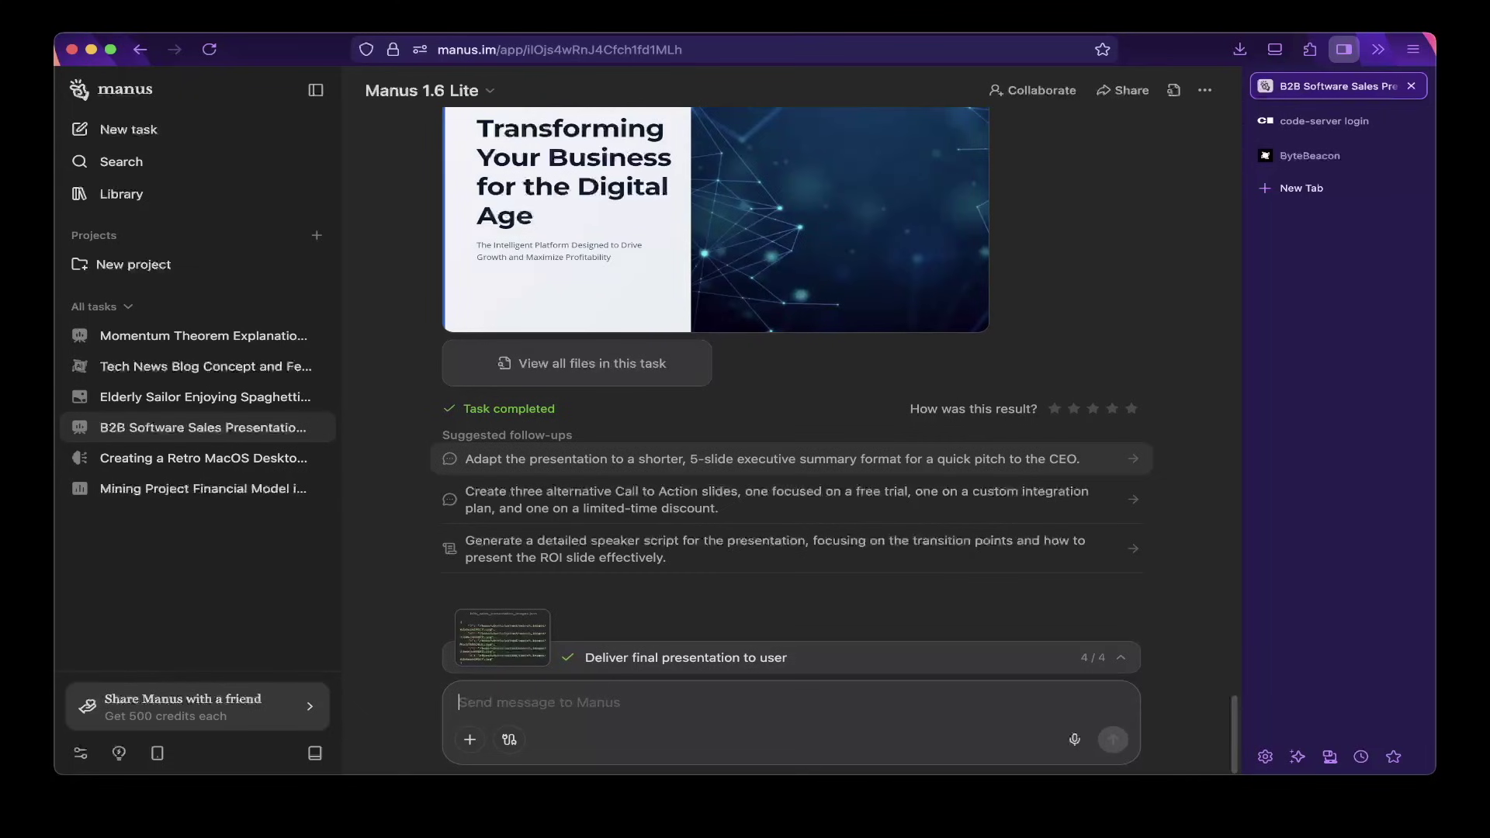
scroll(776, 458, up, 15)
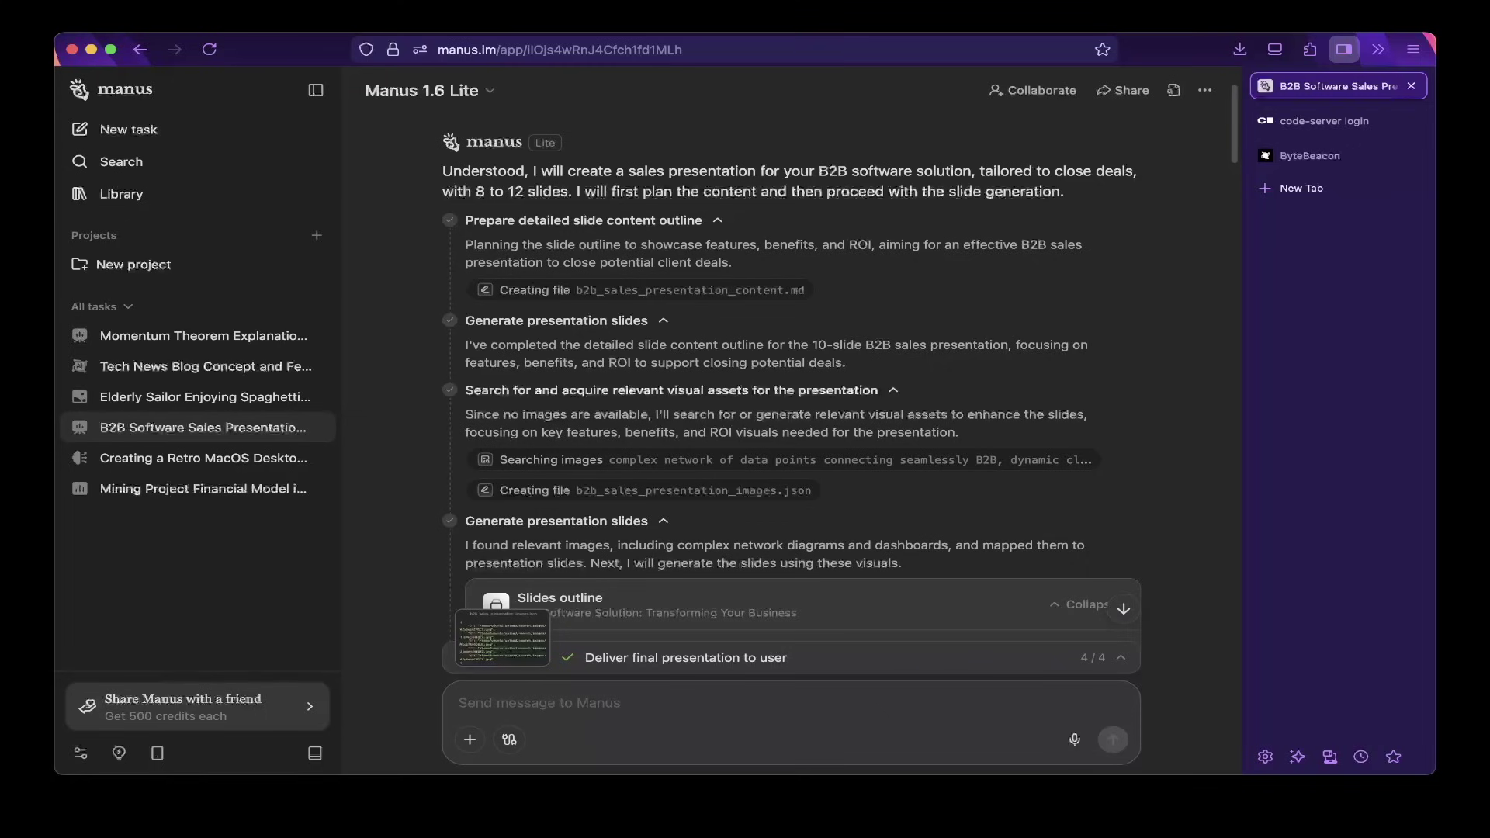
scroll(791, 373, up, 2)
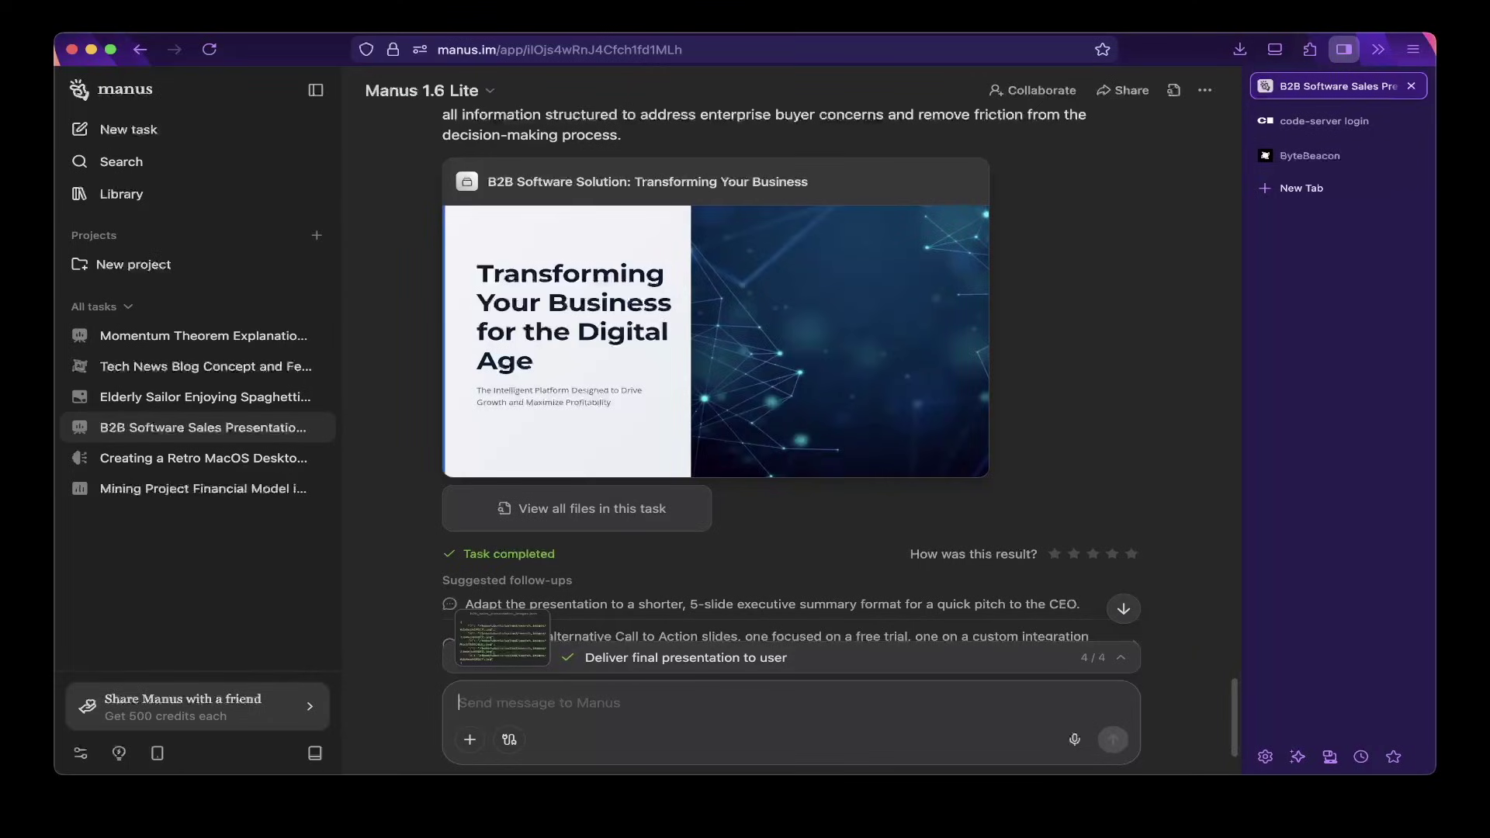
click(577, 508)
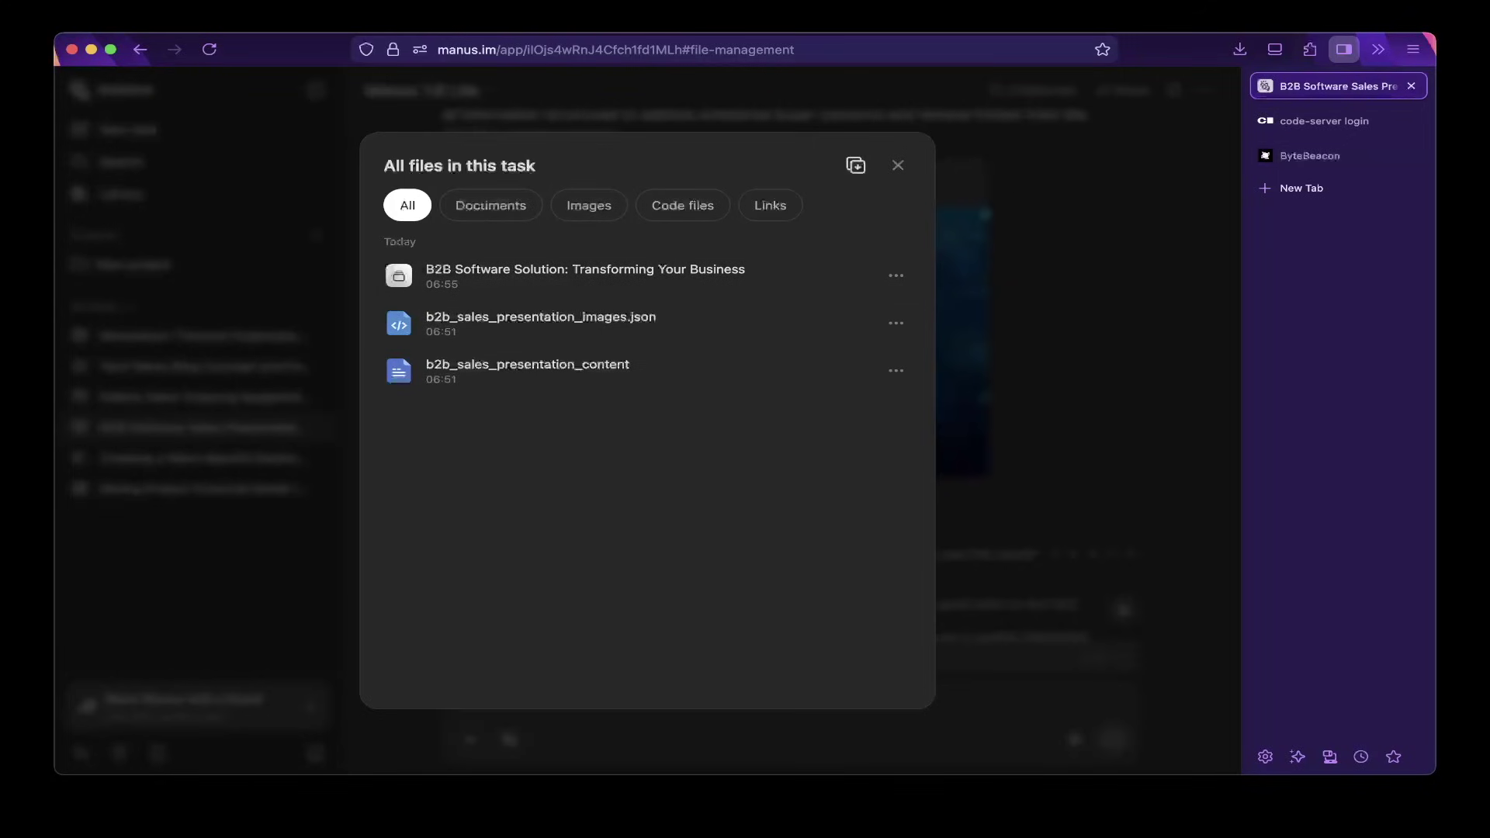
click(898, 165)
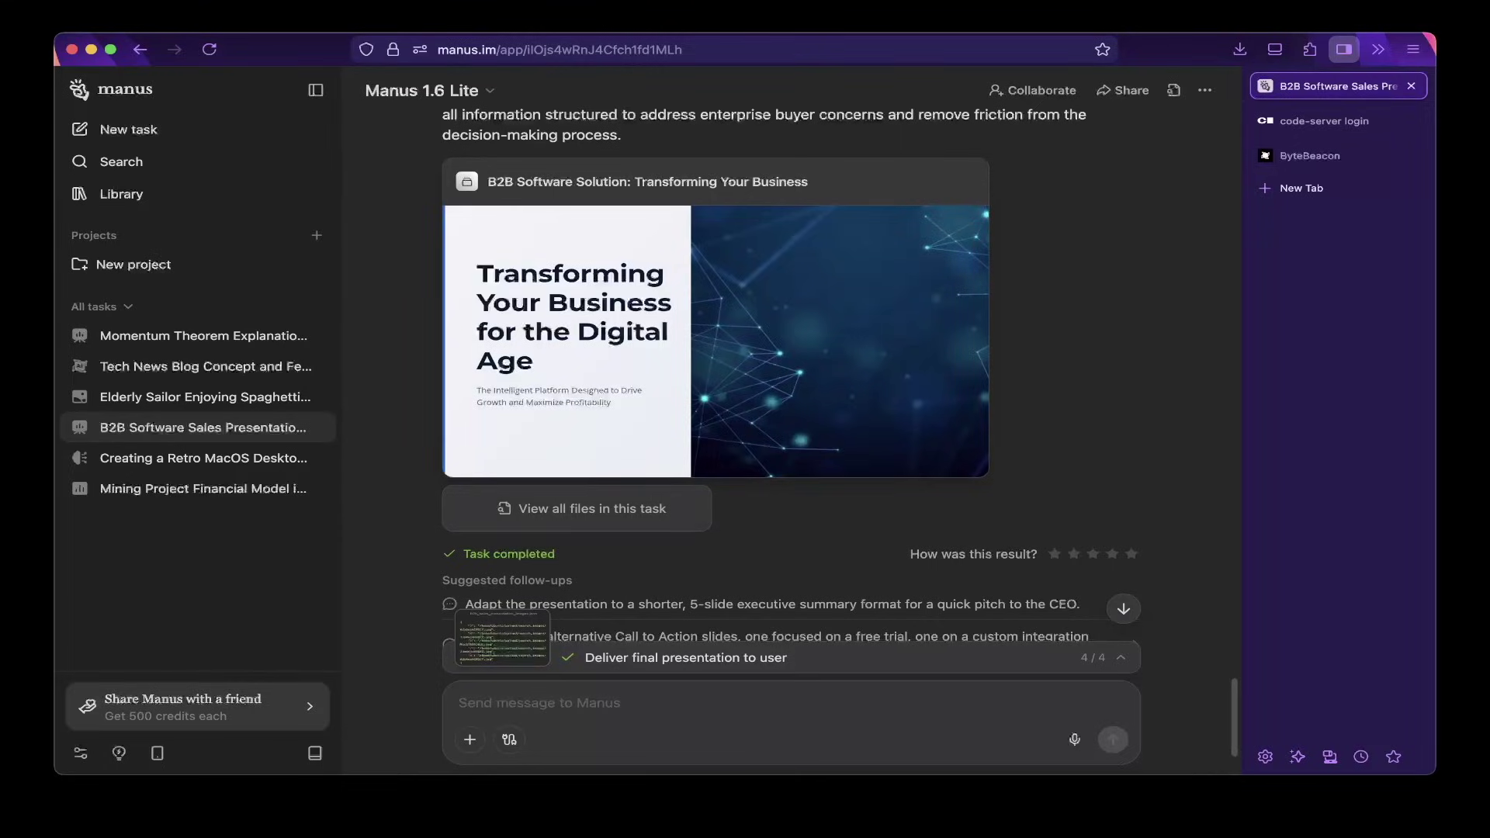
- Preview the B2B Software Solution presentation slide by slide through to the final slide, and close the preview
click(645, 446)
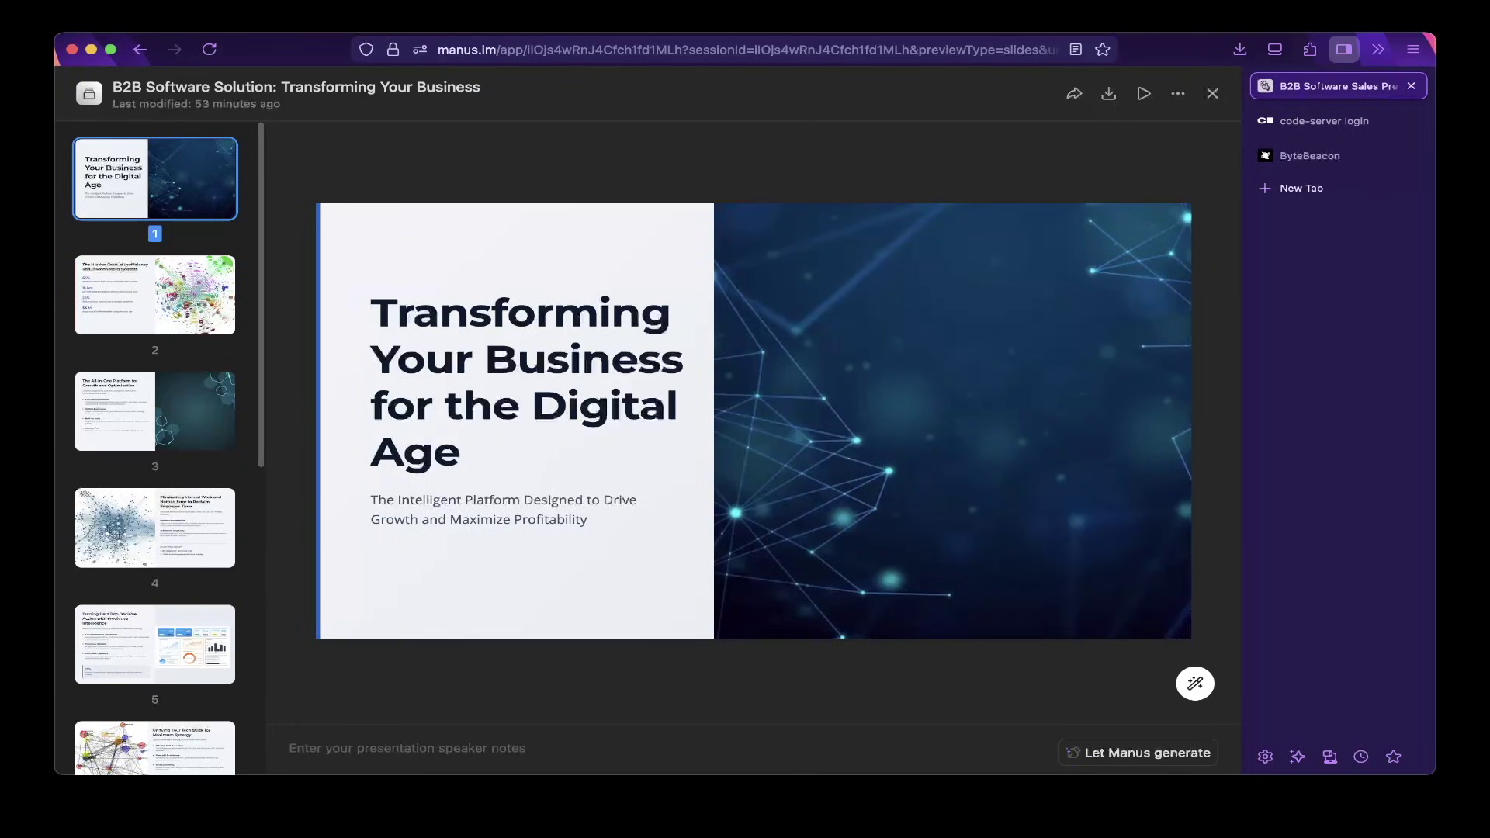
key(Down)
key(Down)
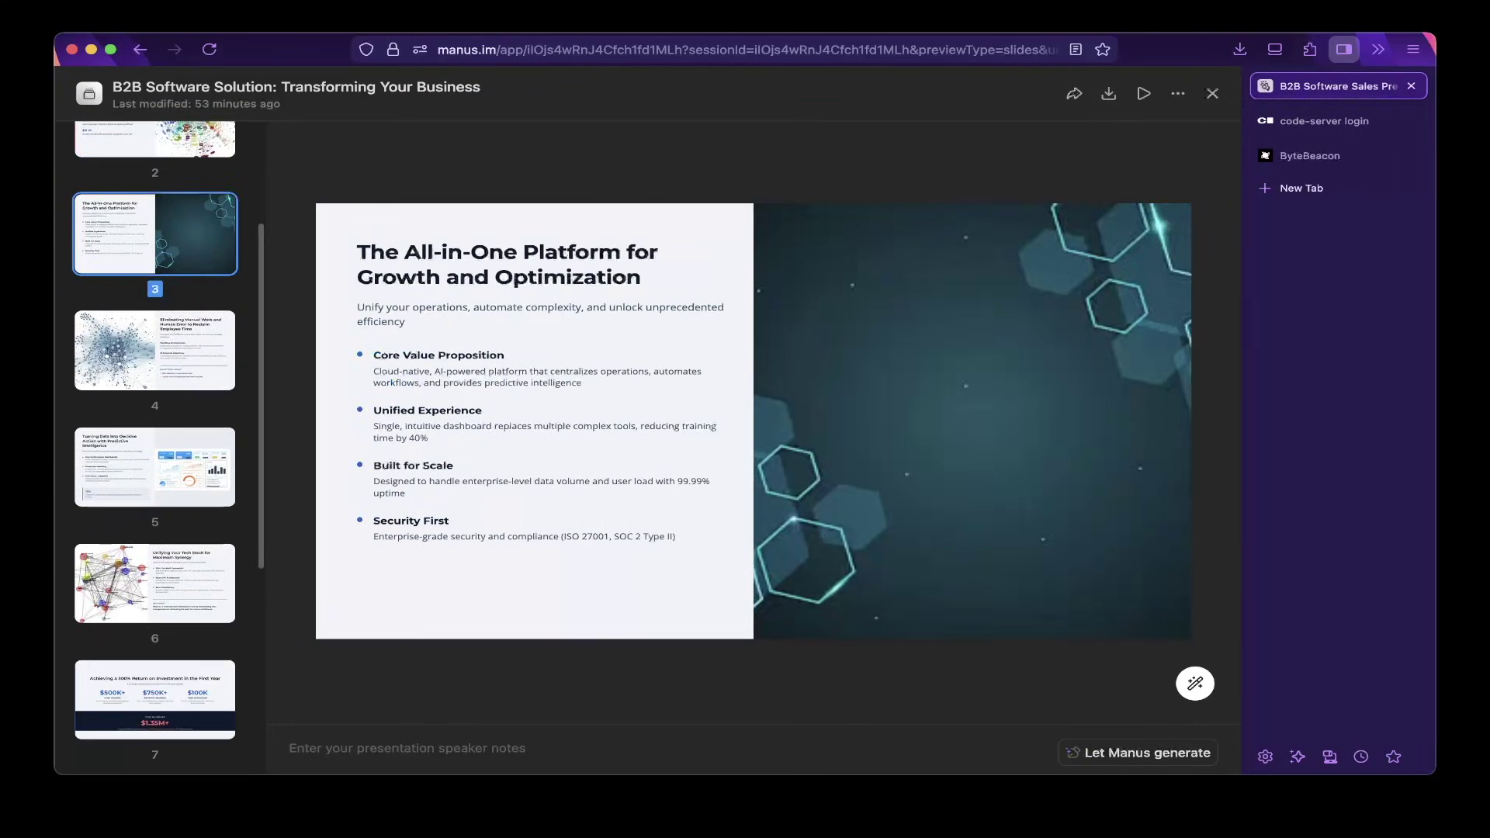
key(Down)
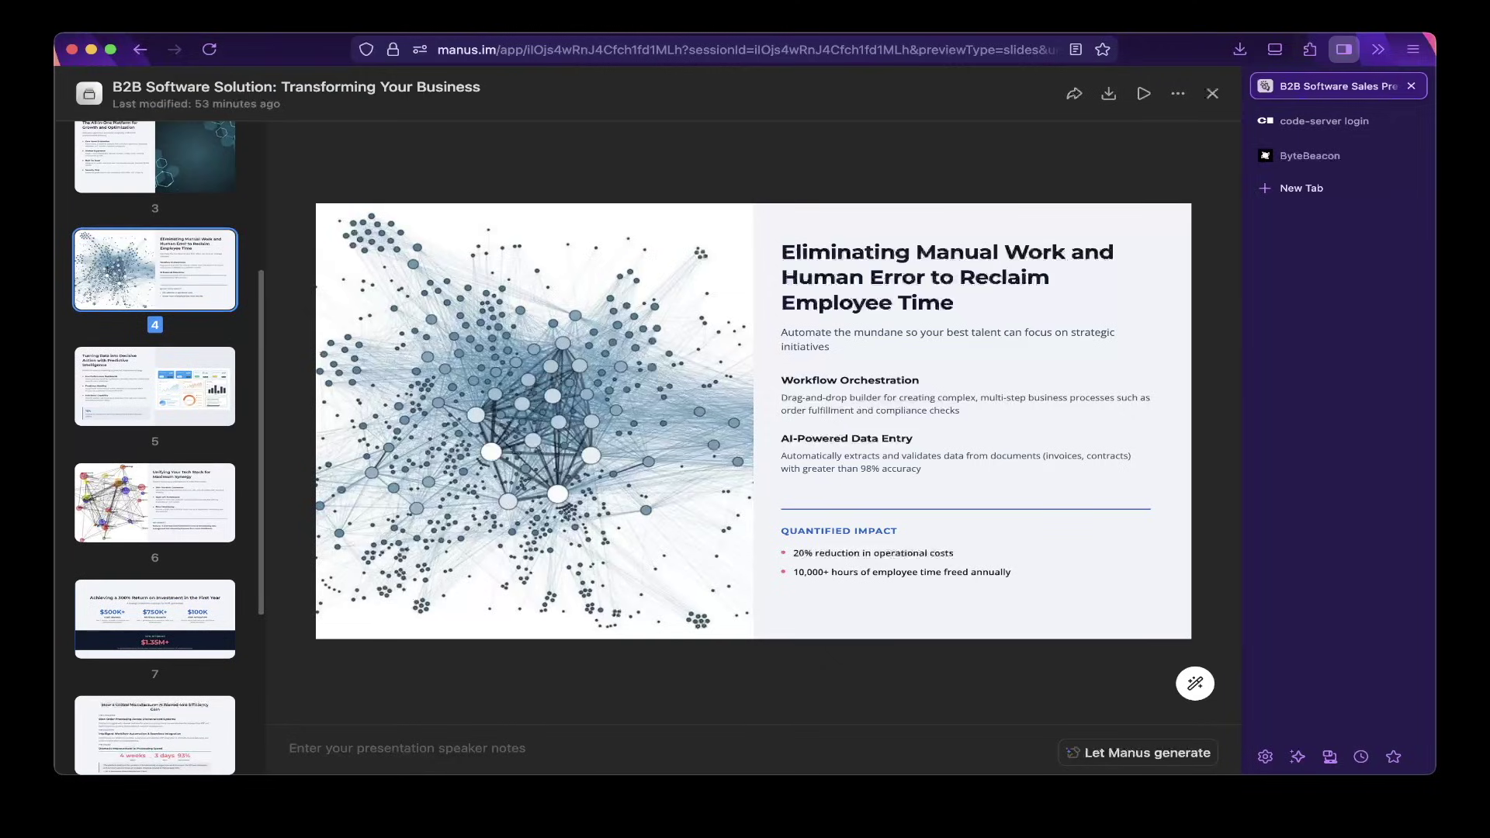
key(Down)
key(Down)
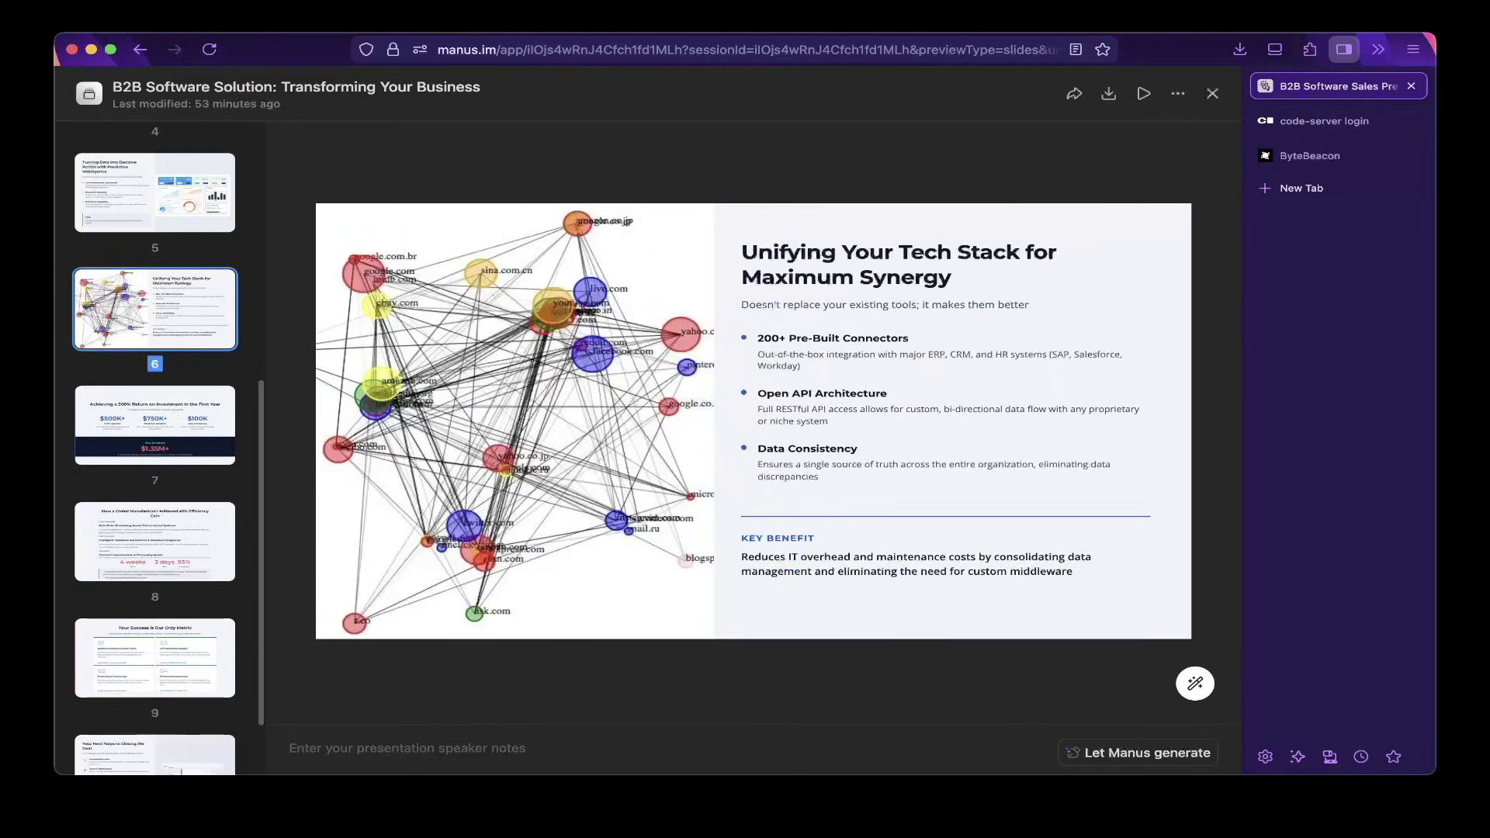
key(Down)
key(Down)
key(Down)
key(Down)
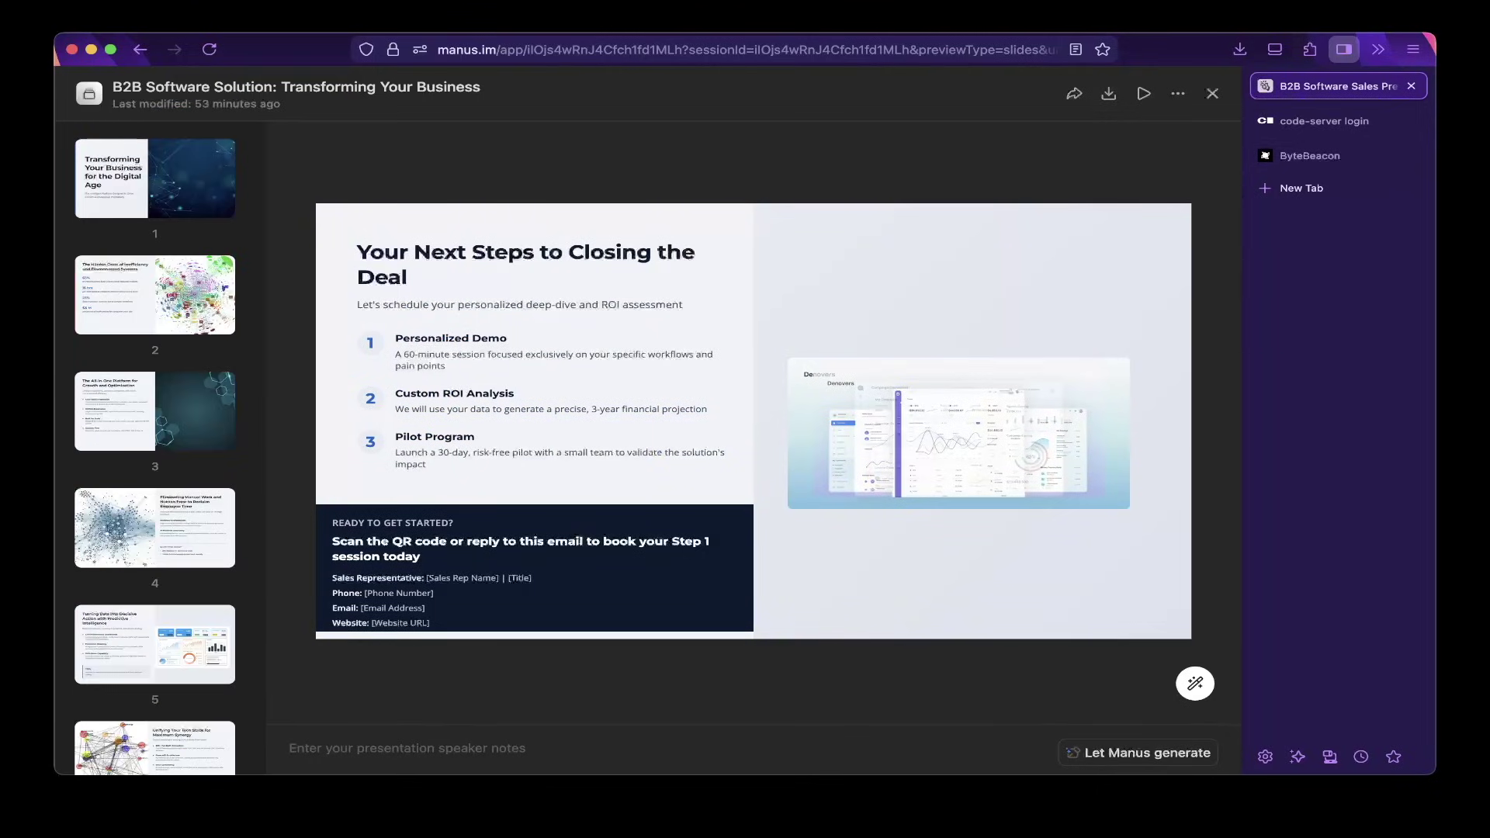
click(1212, 93)
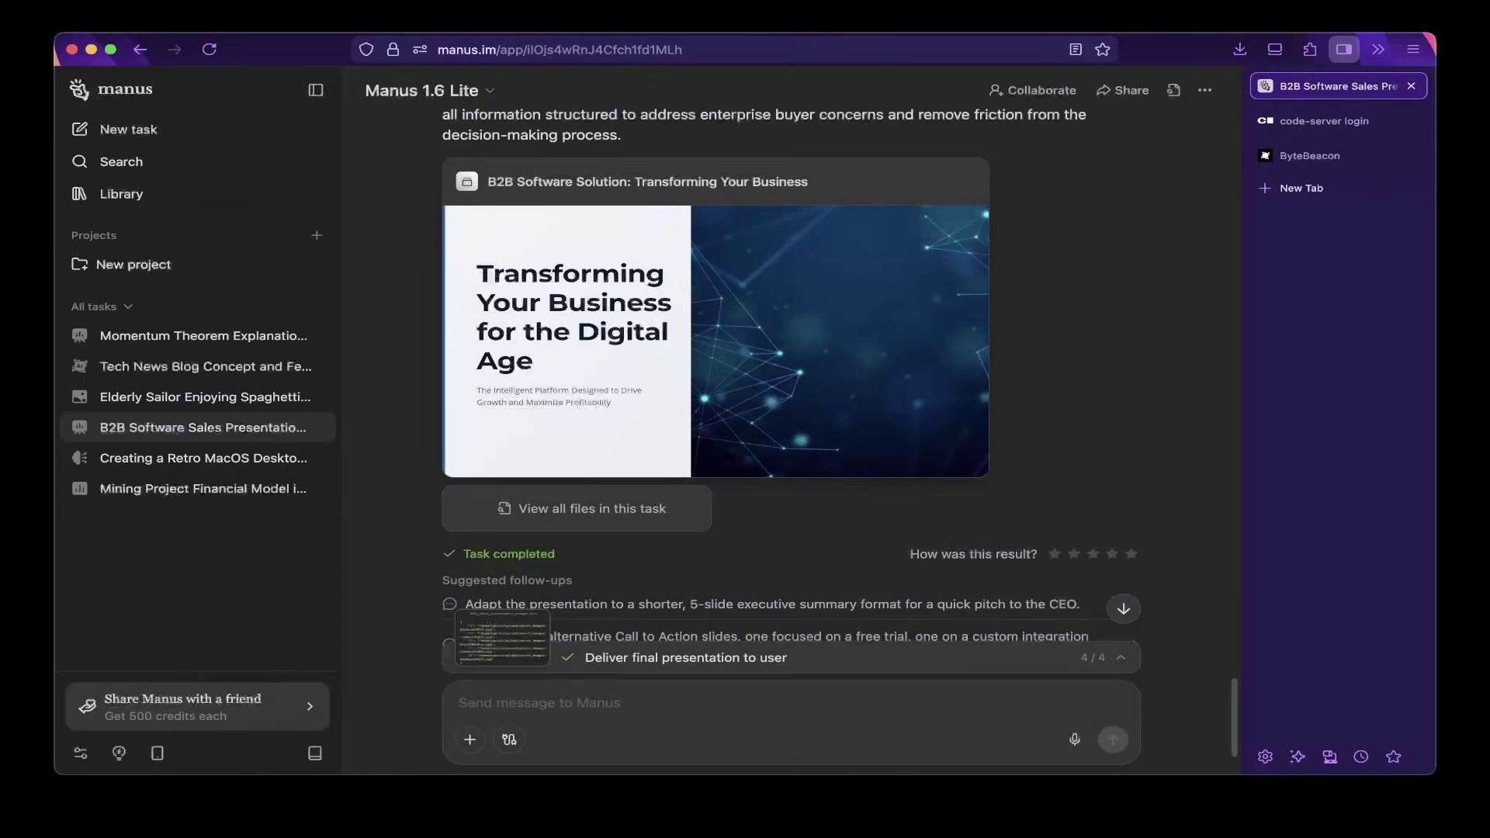
- Review the suggested follow-ups and the Design Features summary of the B2B presentation task
scroll(790, 372, down, 2)
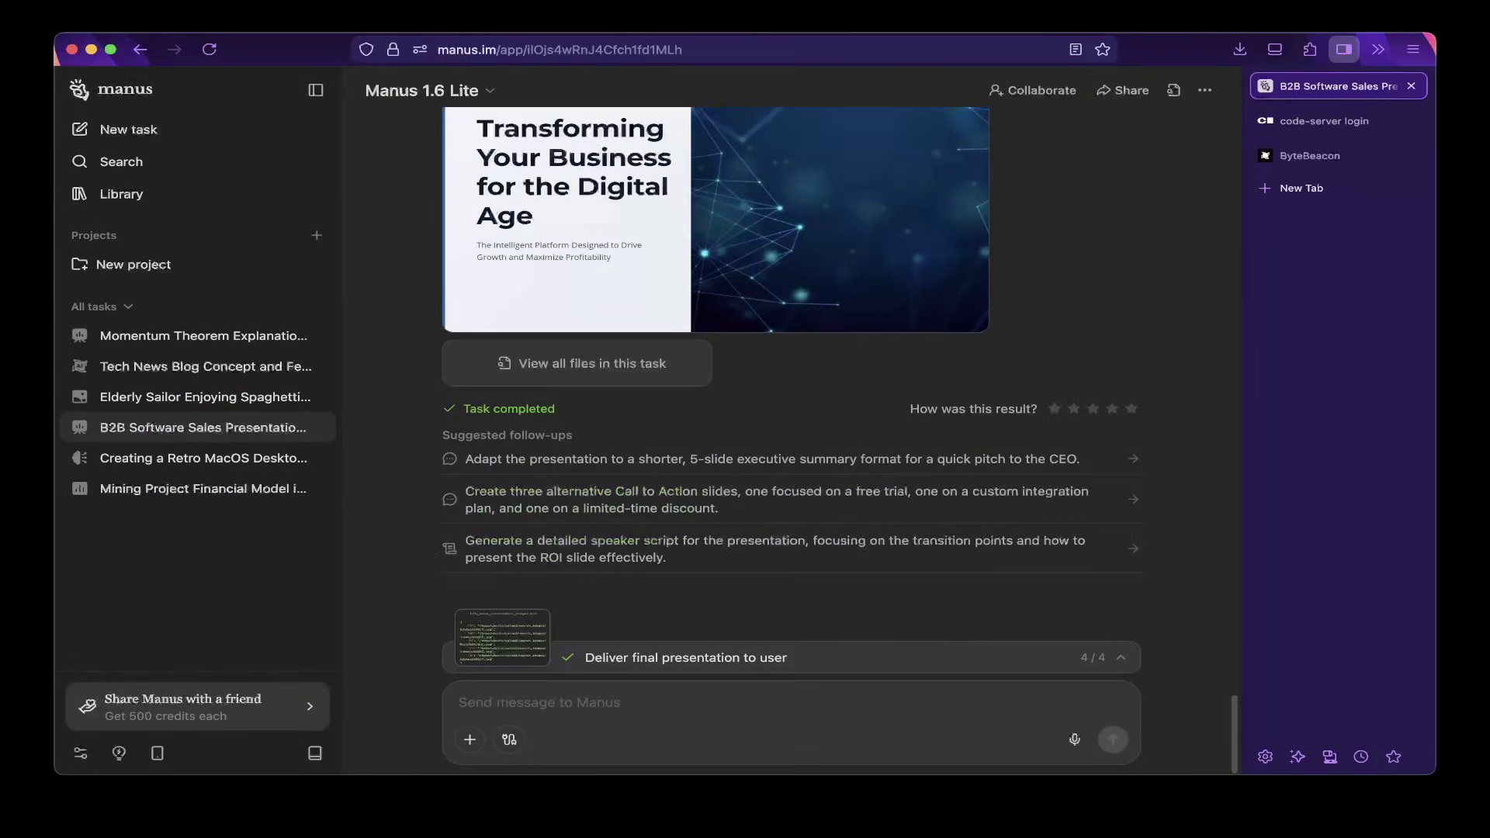
scroll(789, 373, up, 3)
scroll(790, 372, down, 1)
scroll(790, 373, up, 5)
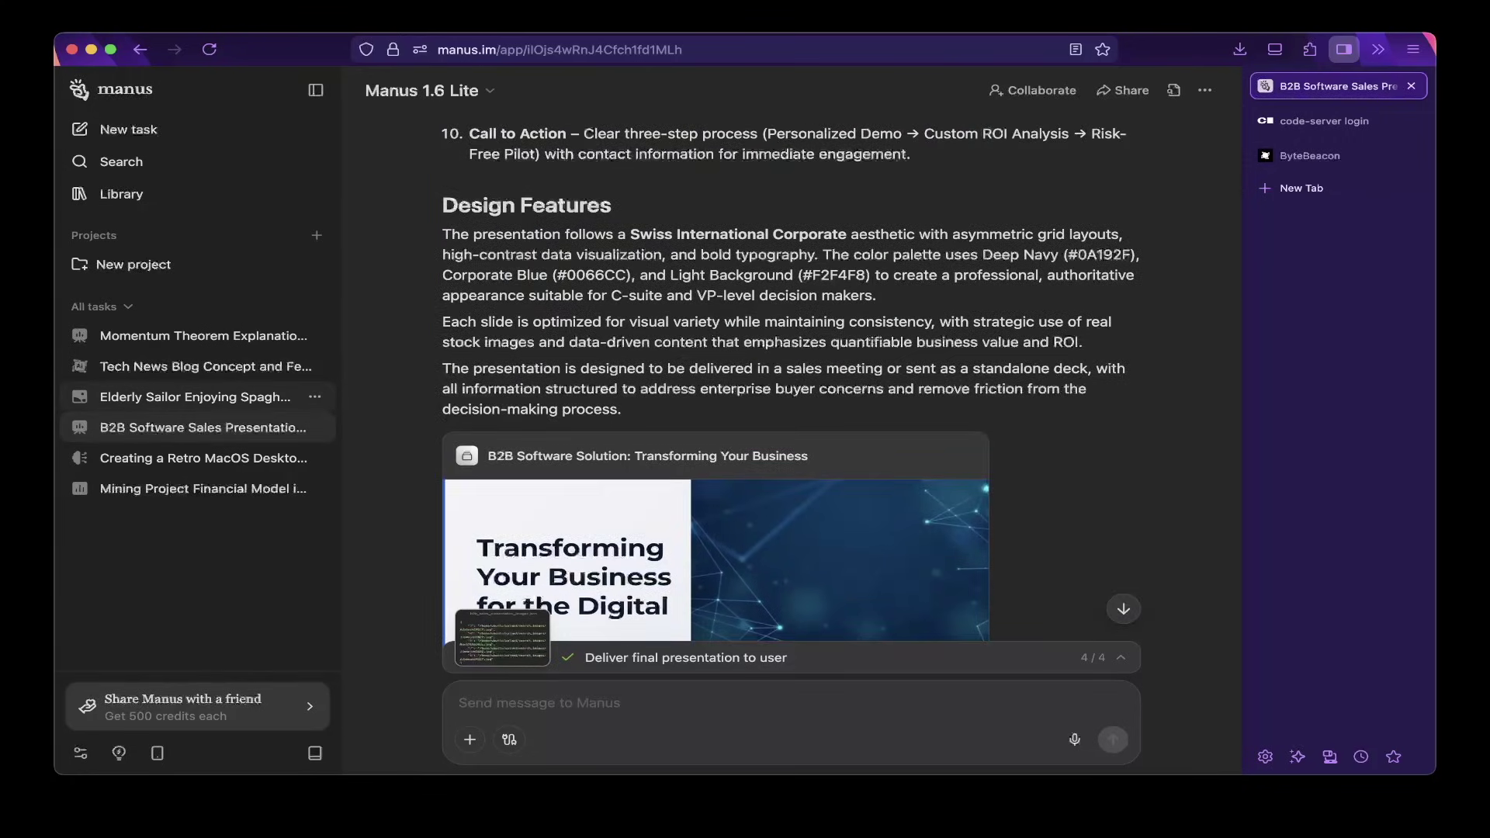
click(201, 397)
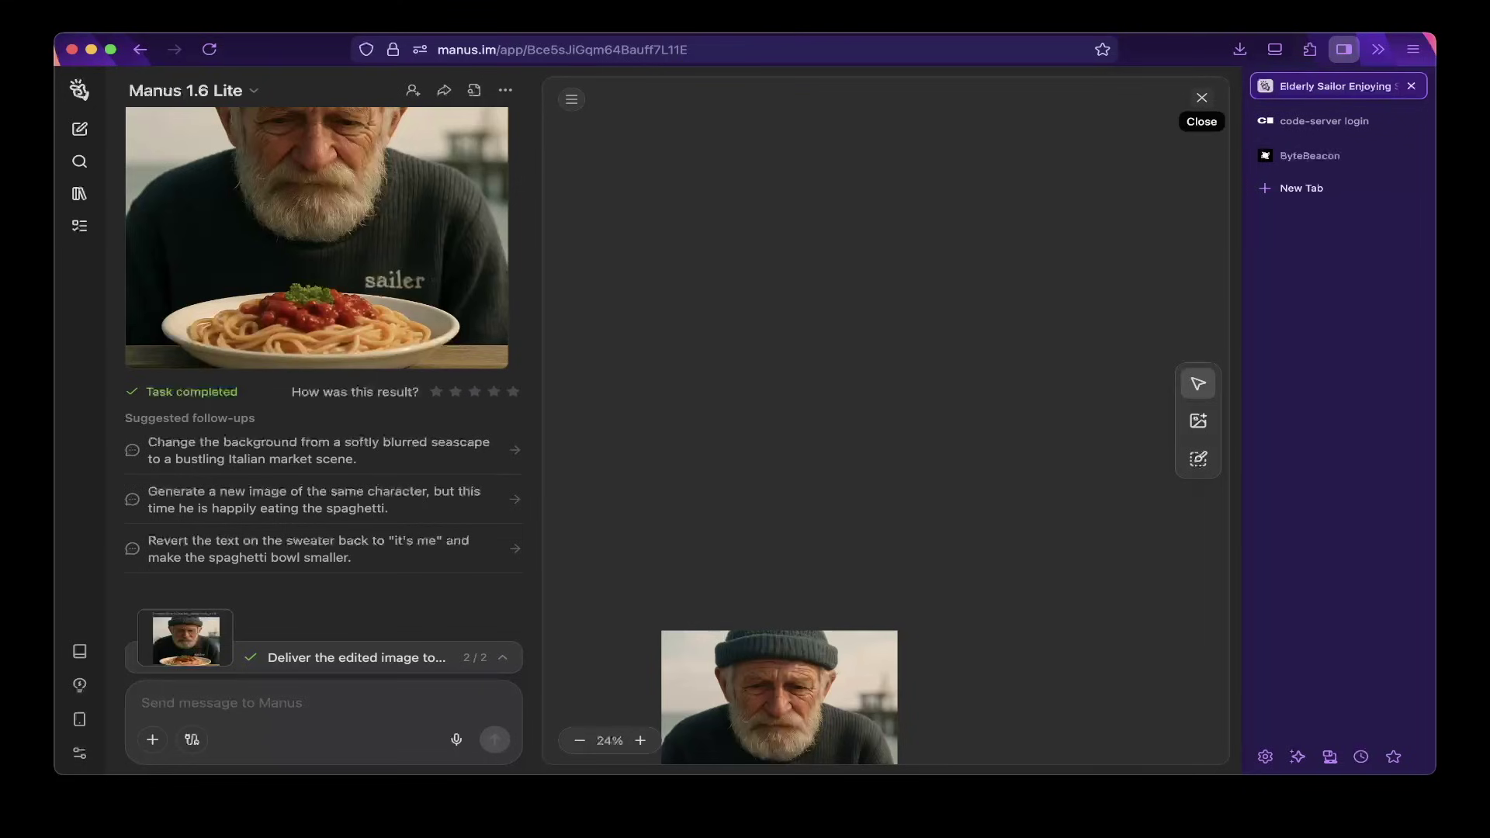
click(1201, 97)
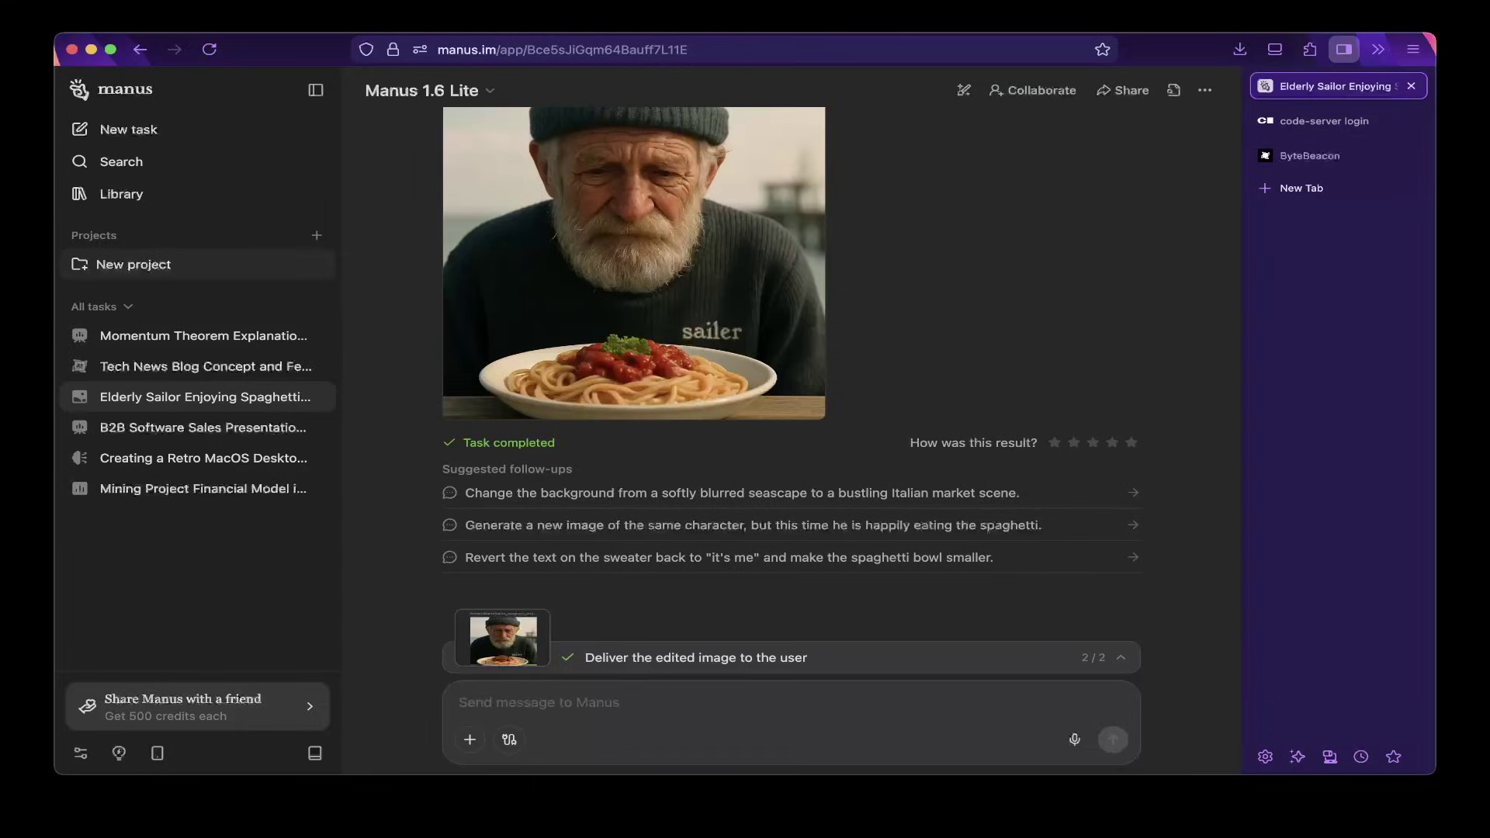
click(128, 130)
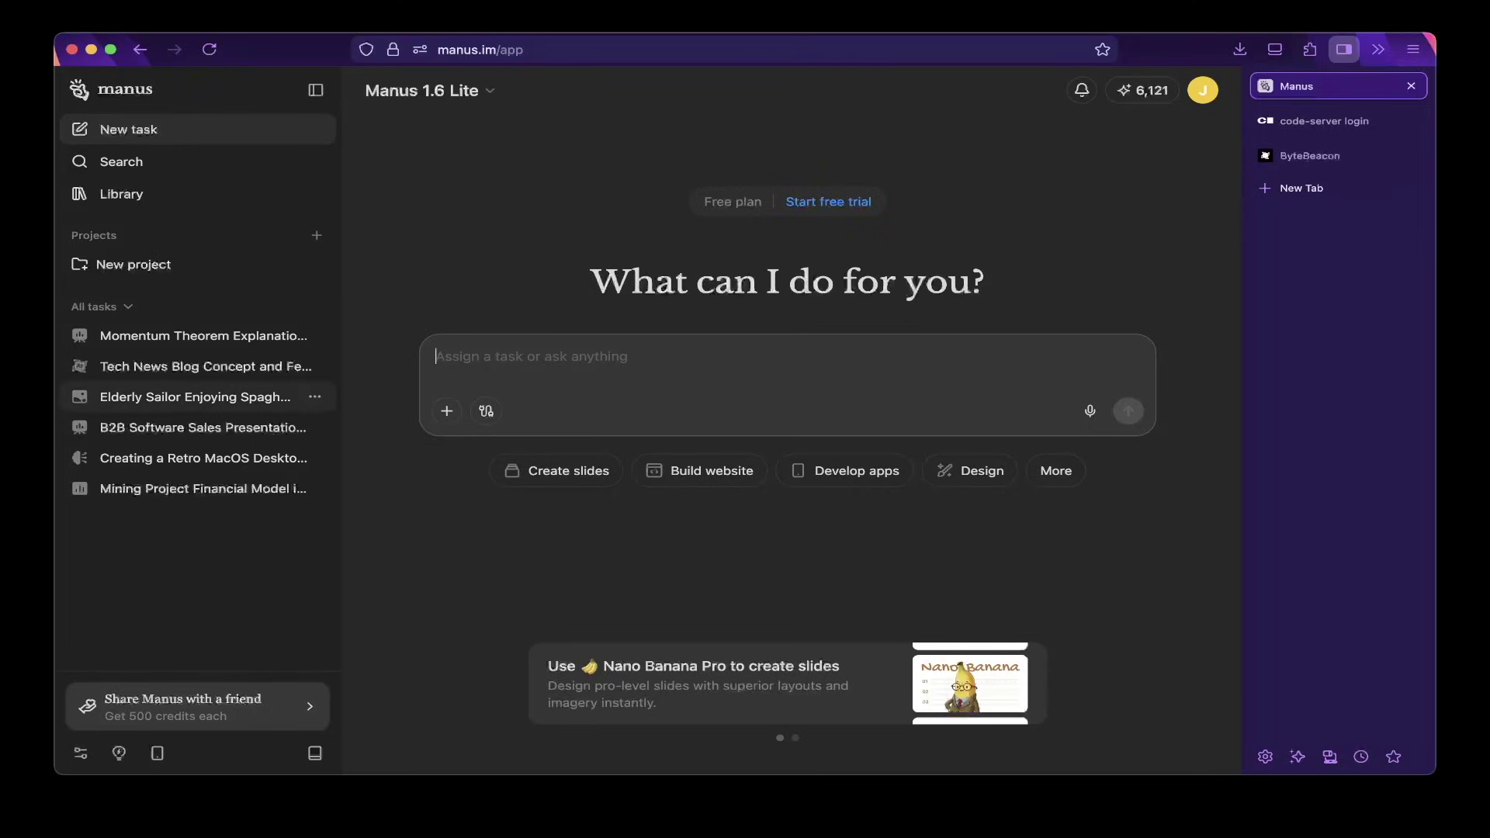
- Open the Elderly Sailor Enjoying Spaghetti task and read its conversation from the original video prompt to the first generated image
click(205, 397)
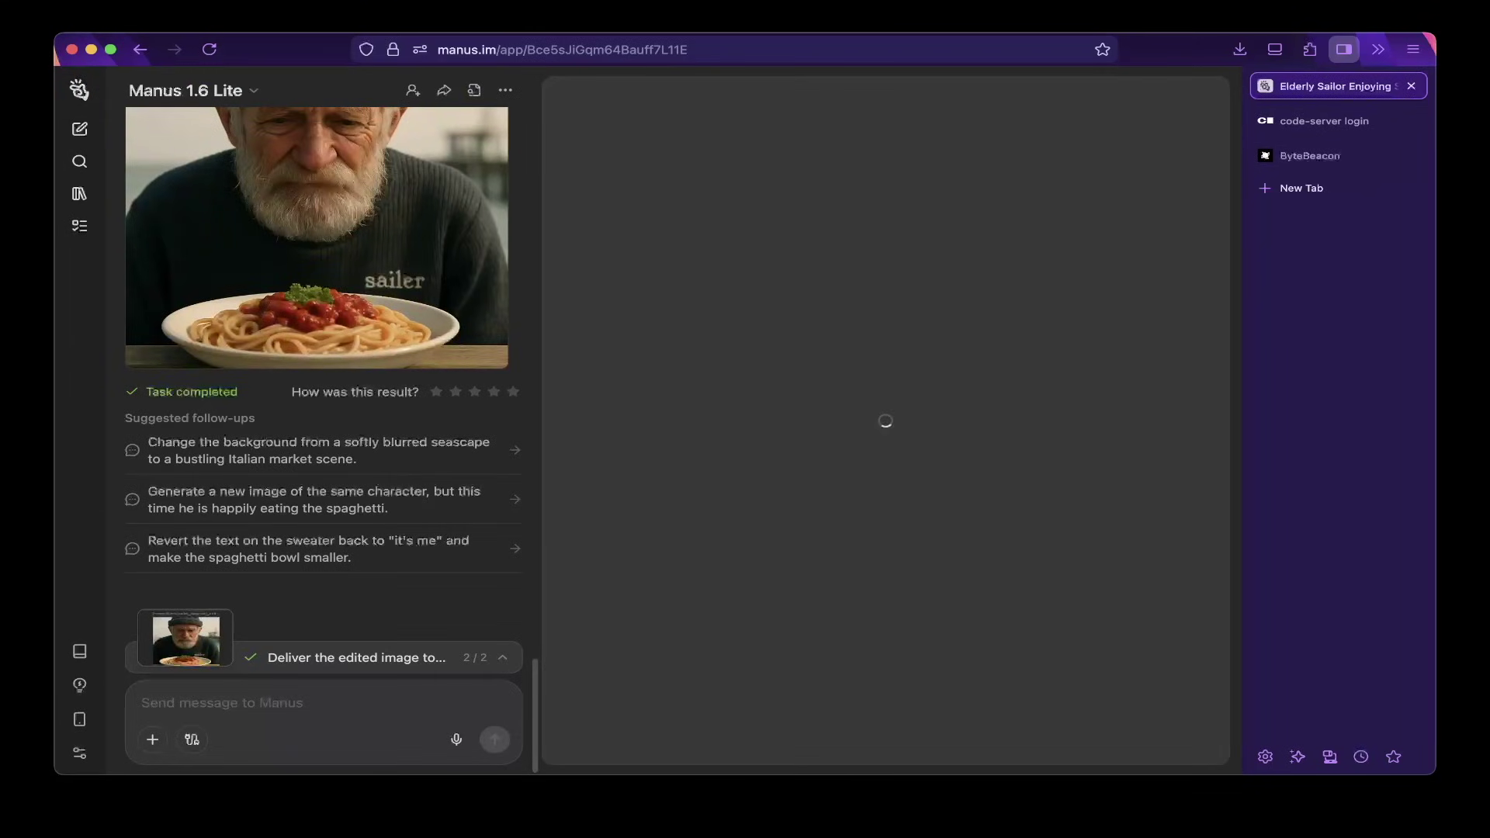
scroll(385, 342, up, 20)
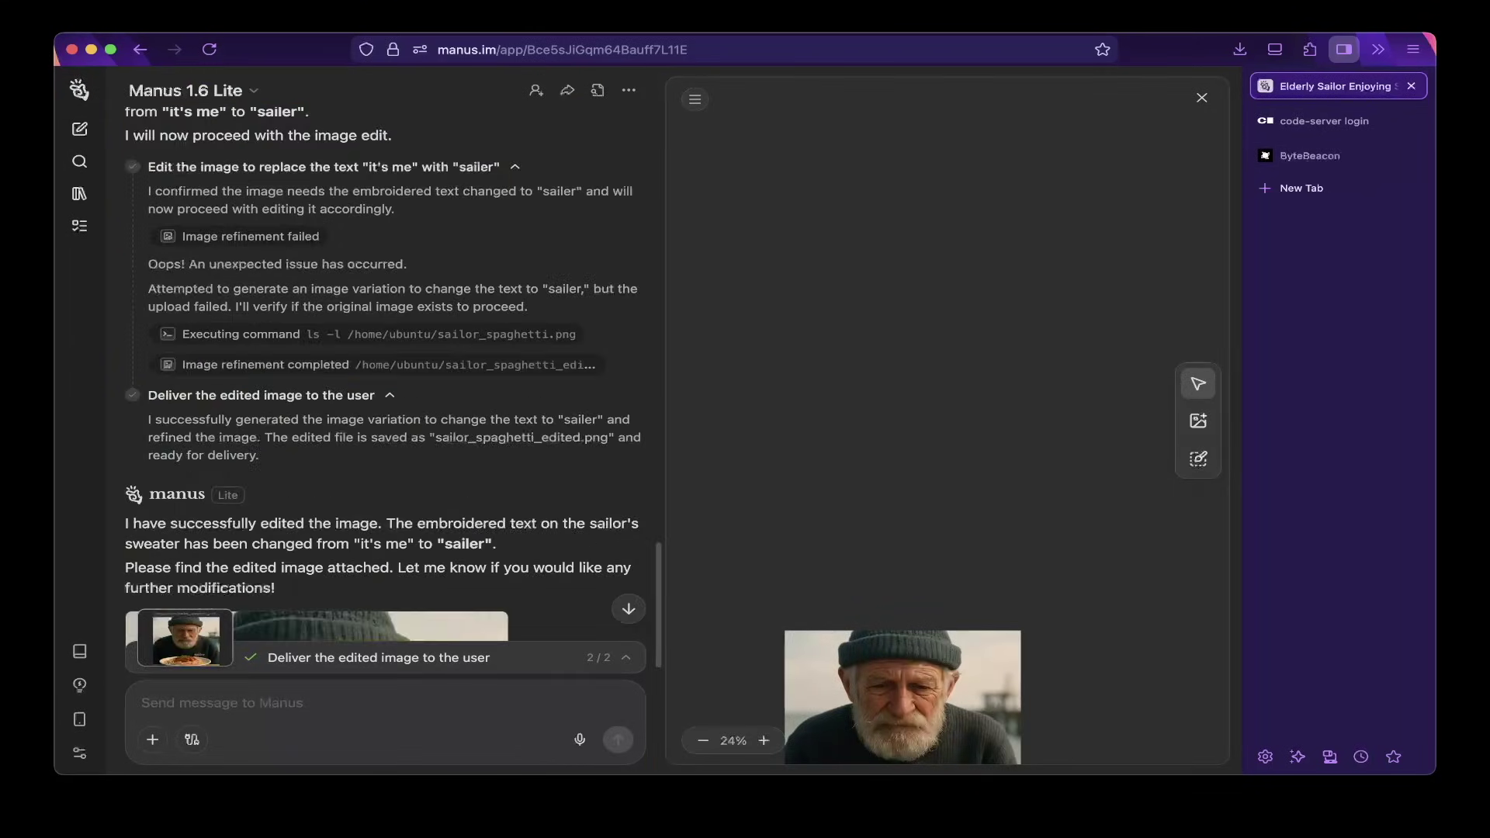
scroll(384, 341, down, 20)
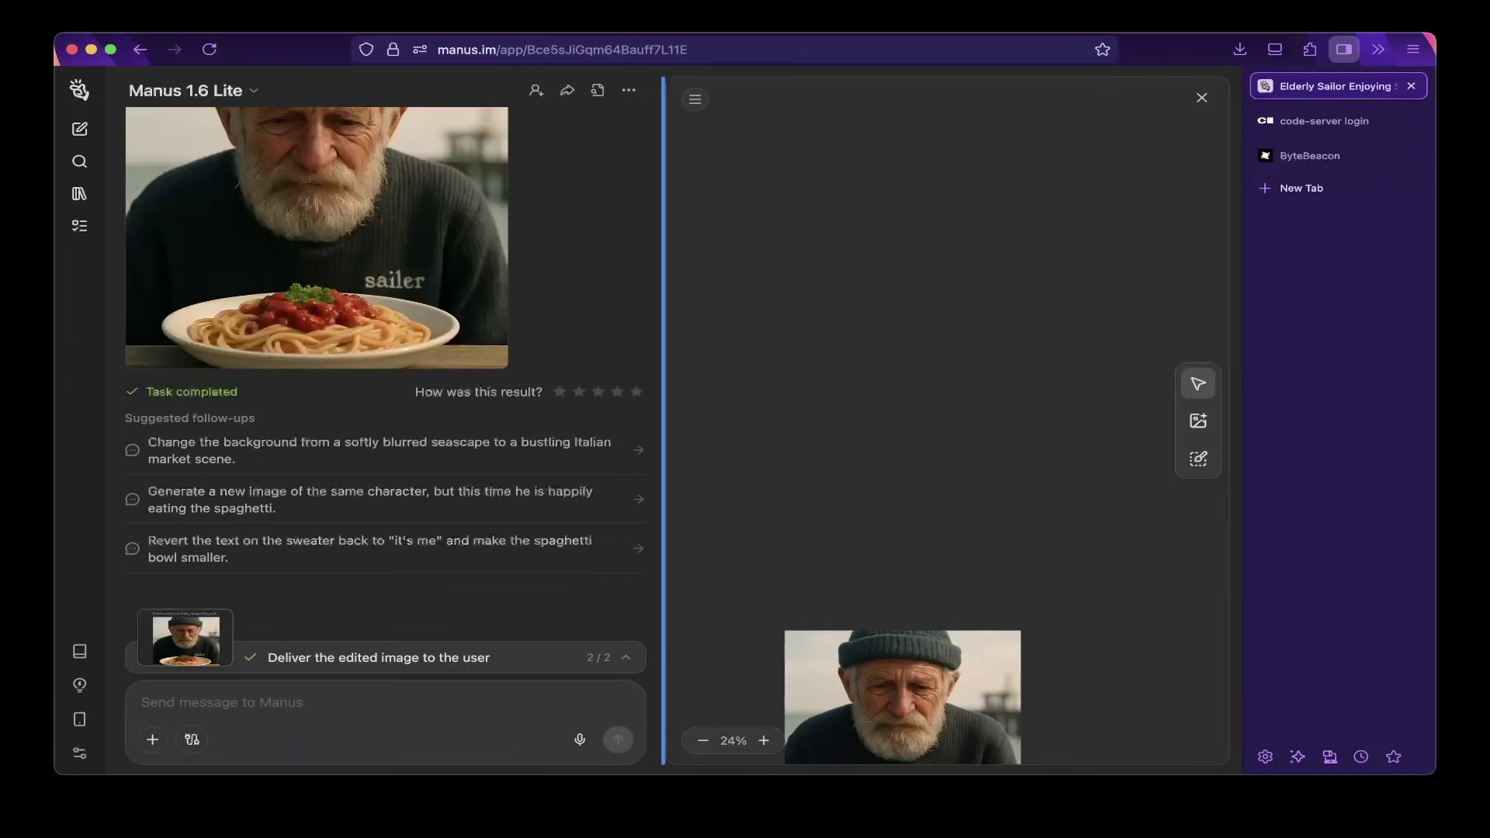
scroll(385, 372, up, 10)
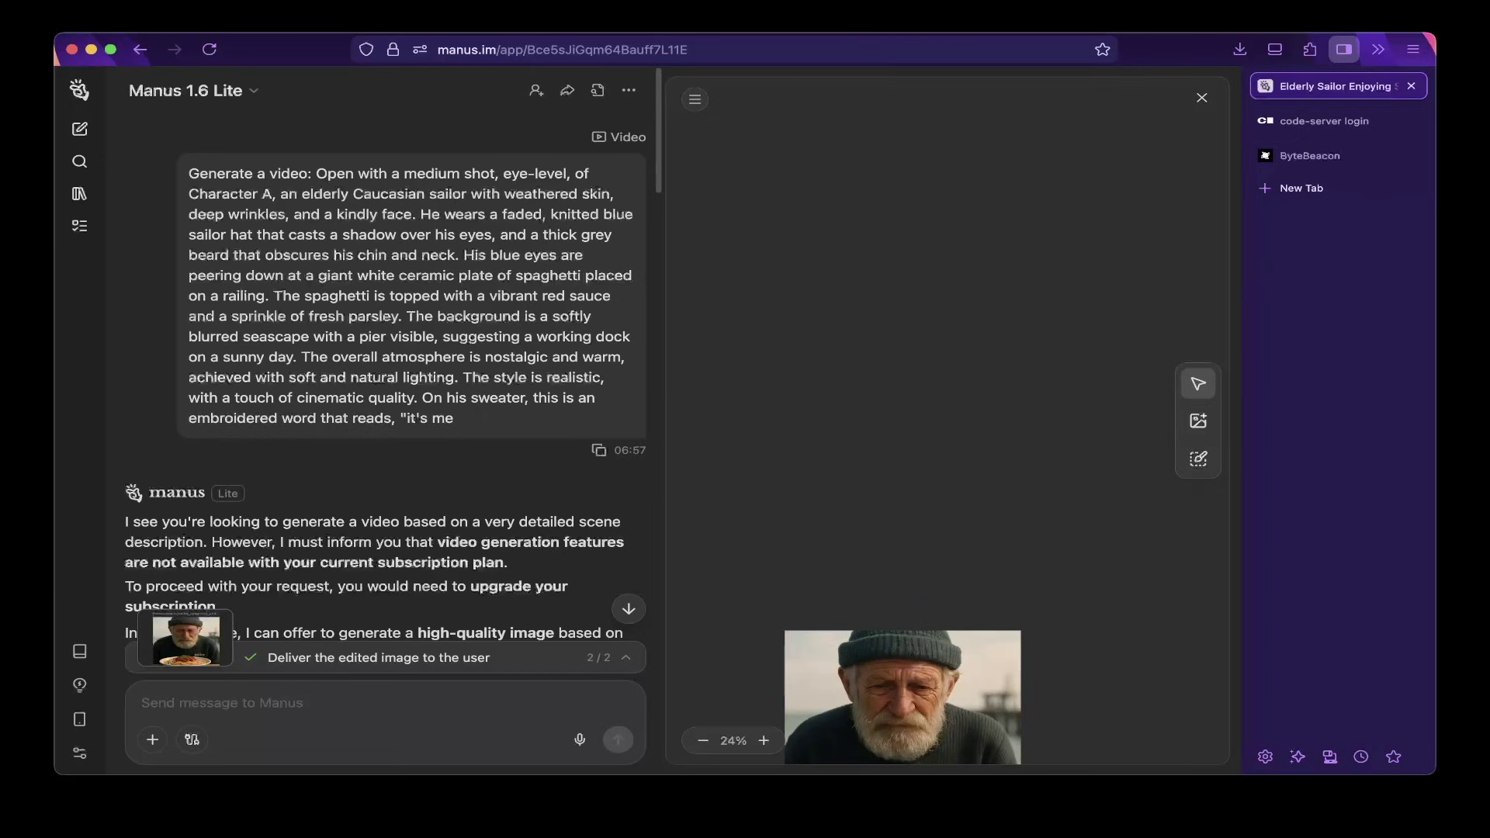
scroll(385, 373, down, 3)
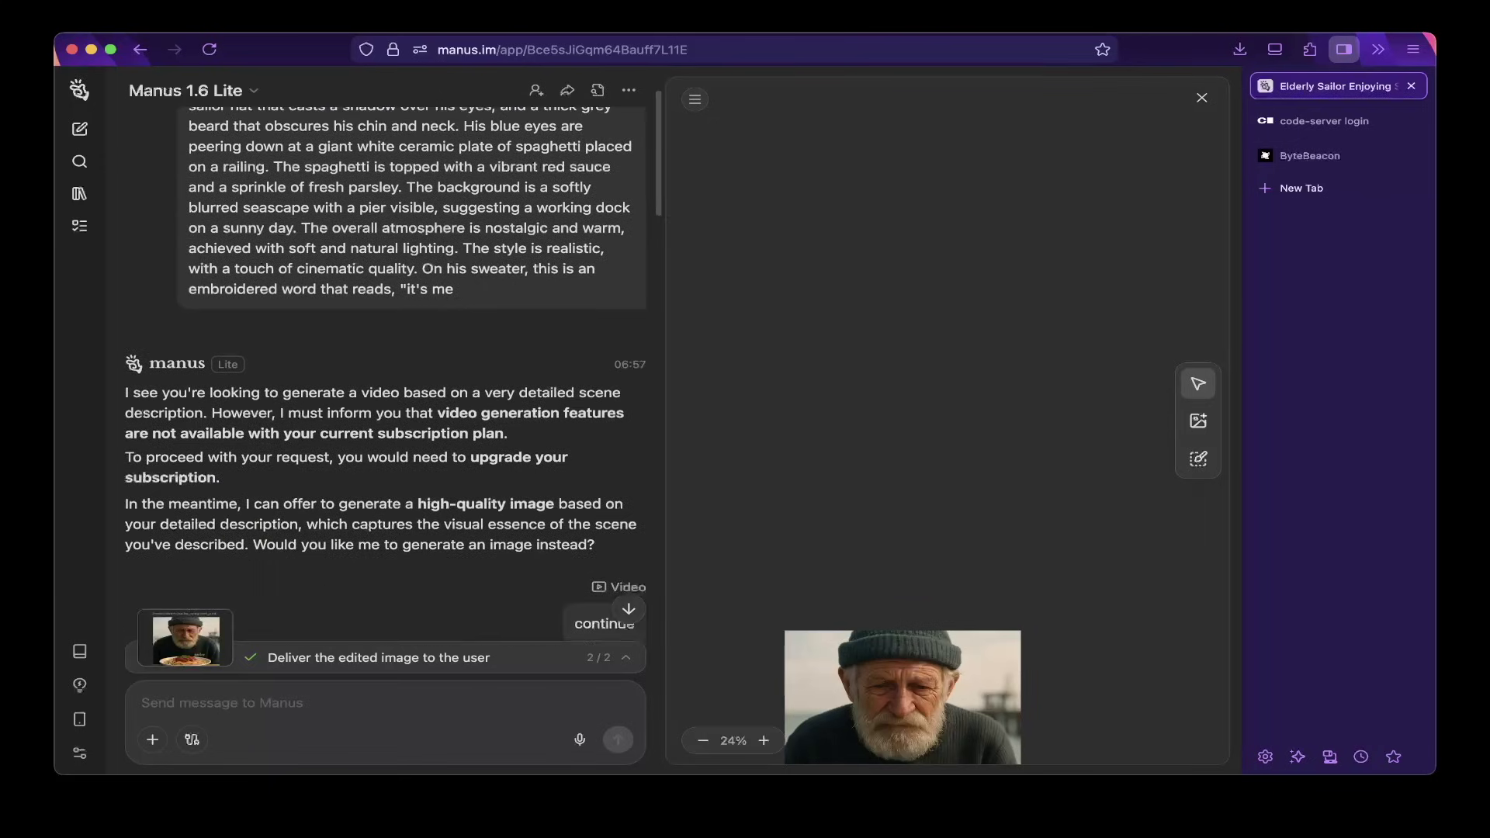
scroll(385, 372, down, 2)
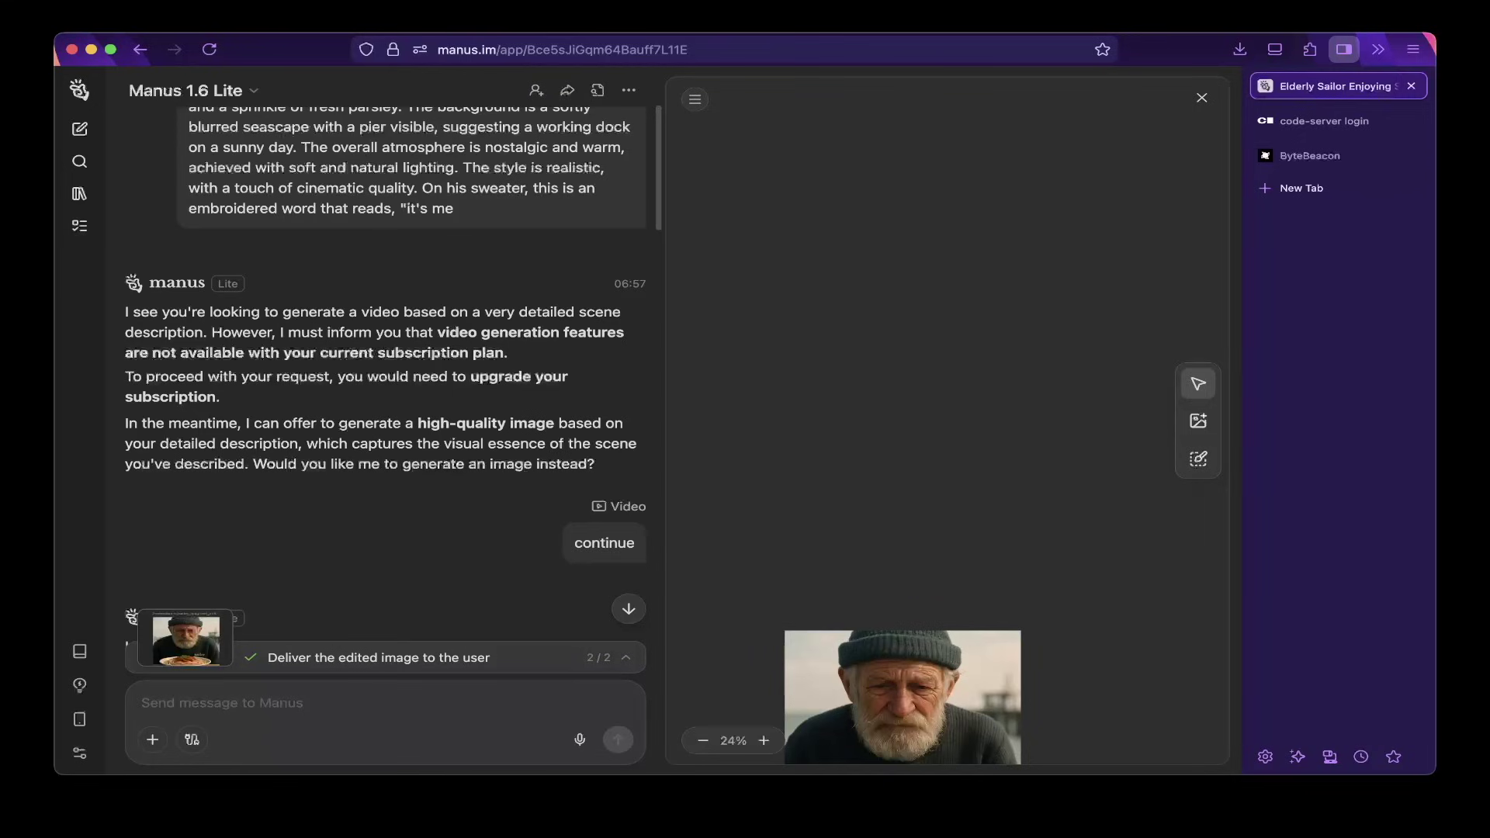
drag(471, 376, 221, 396)
click(220, 397)
scroll(385, 372, down, 6)
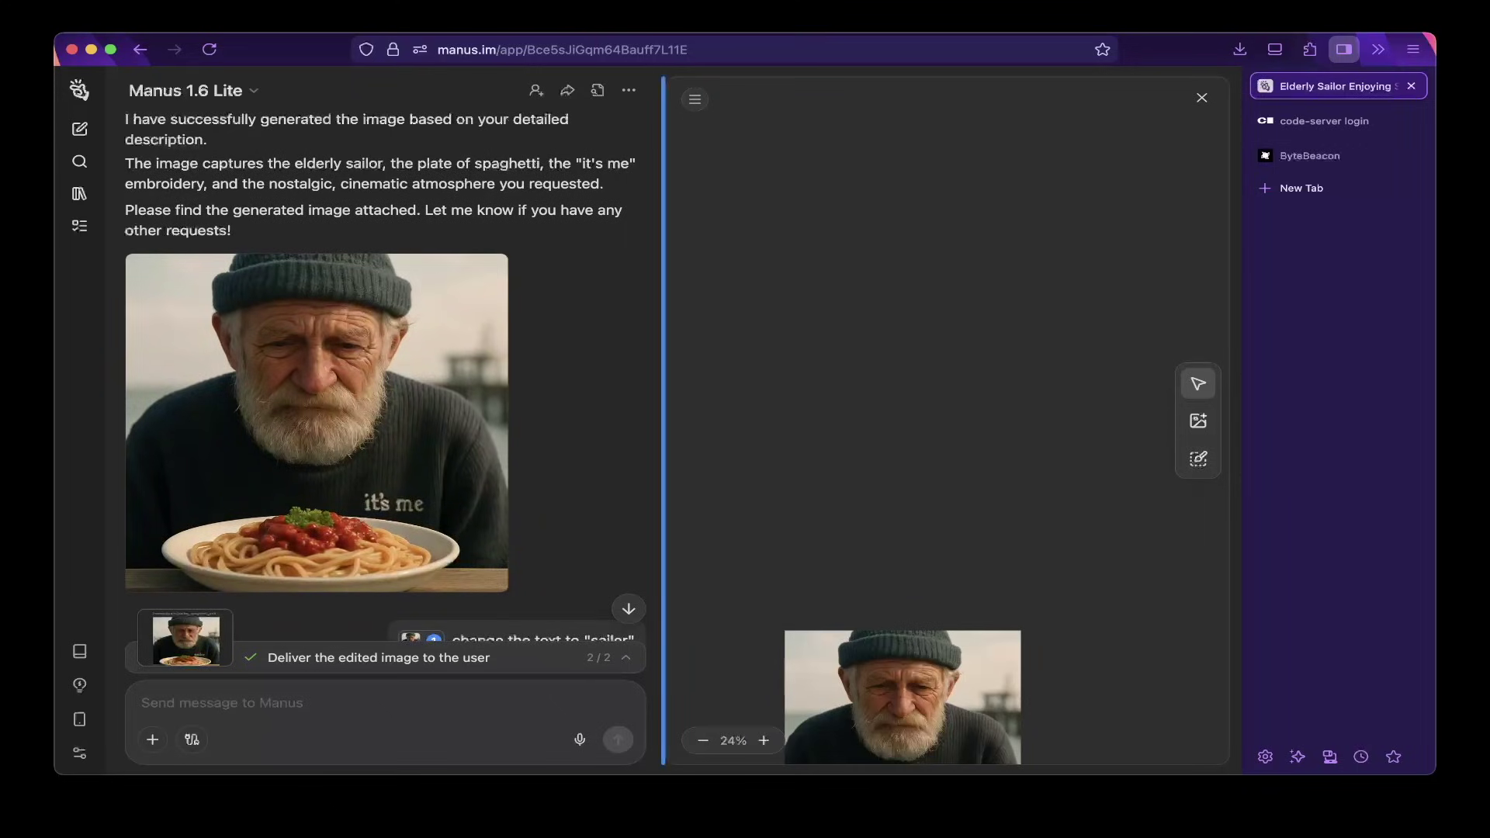
scroll(388, 465, down, 2)
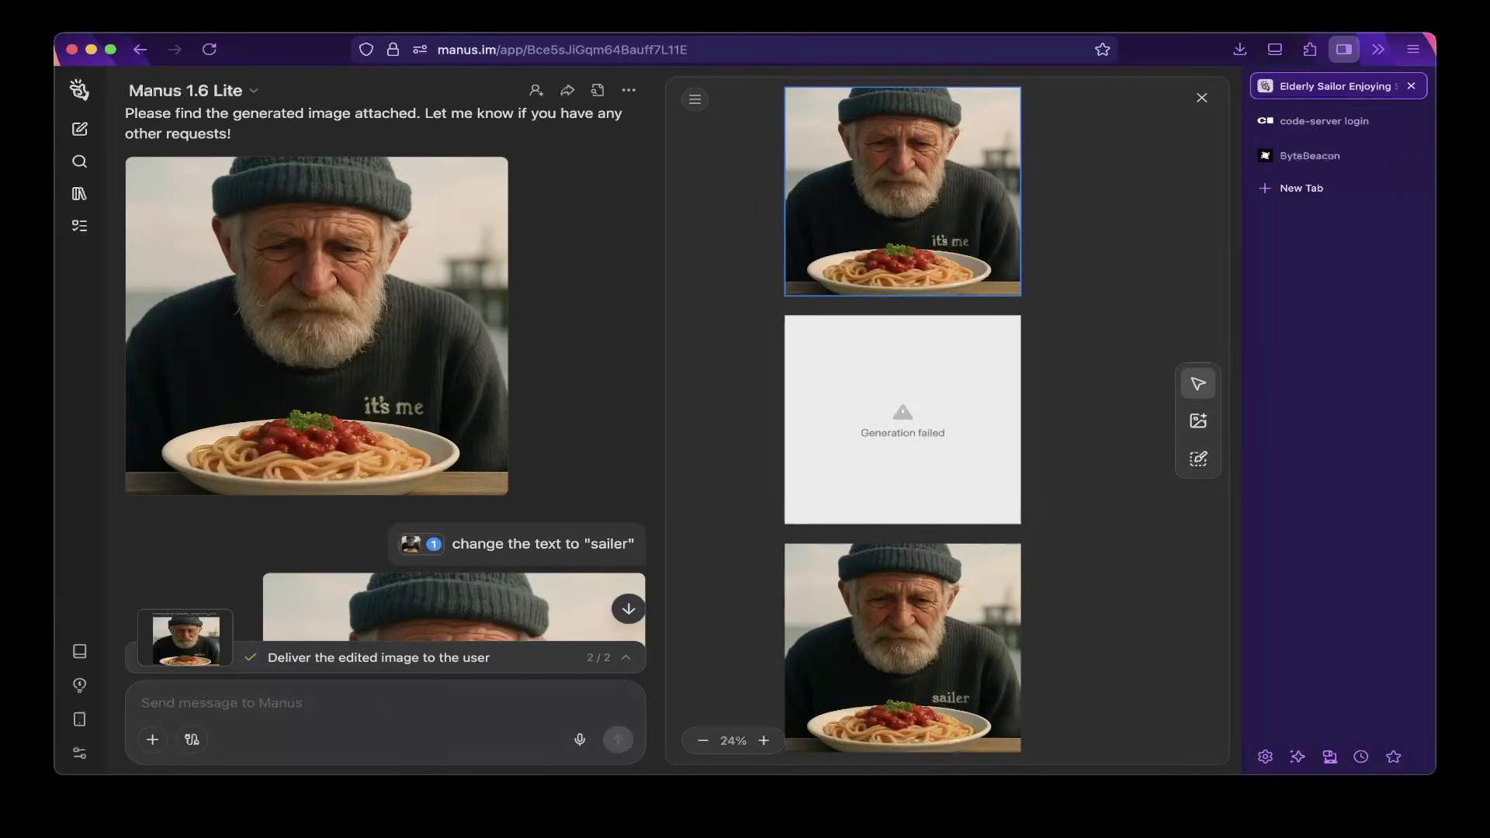
- Mark the "it's me" embroidery on the sailor image in the canvas as the area to edit
click(936, 237)
right_click(936, 237)
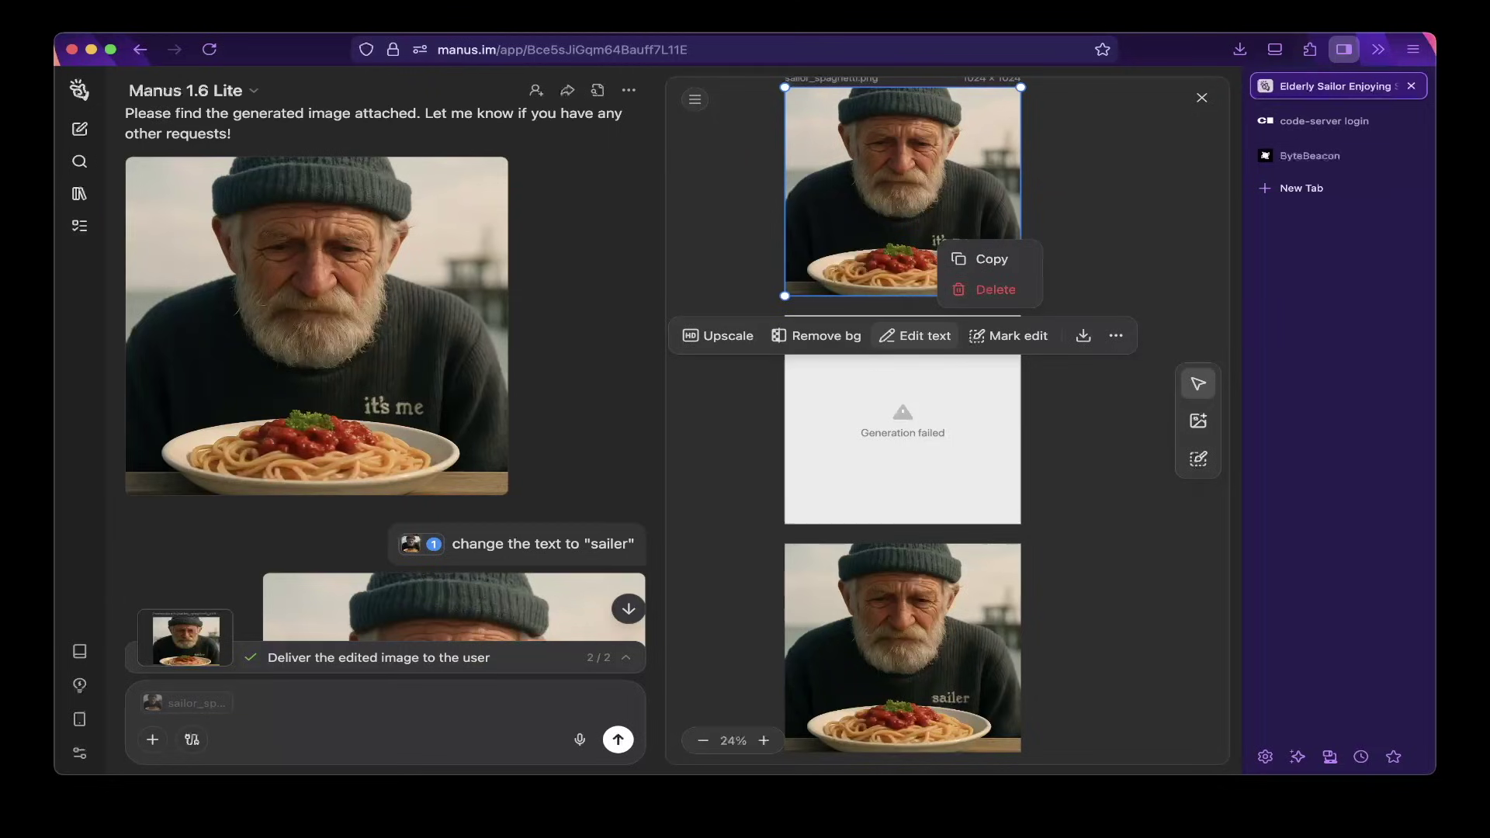
click(1008, 335)
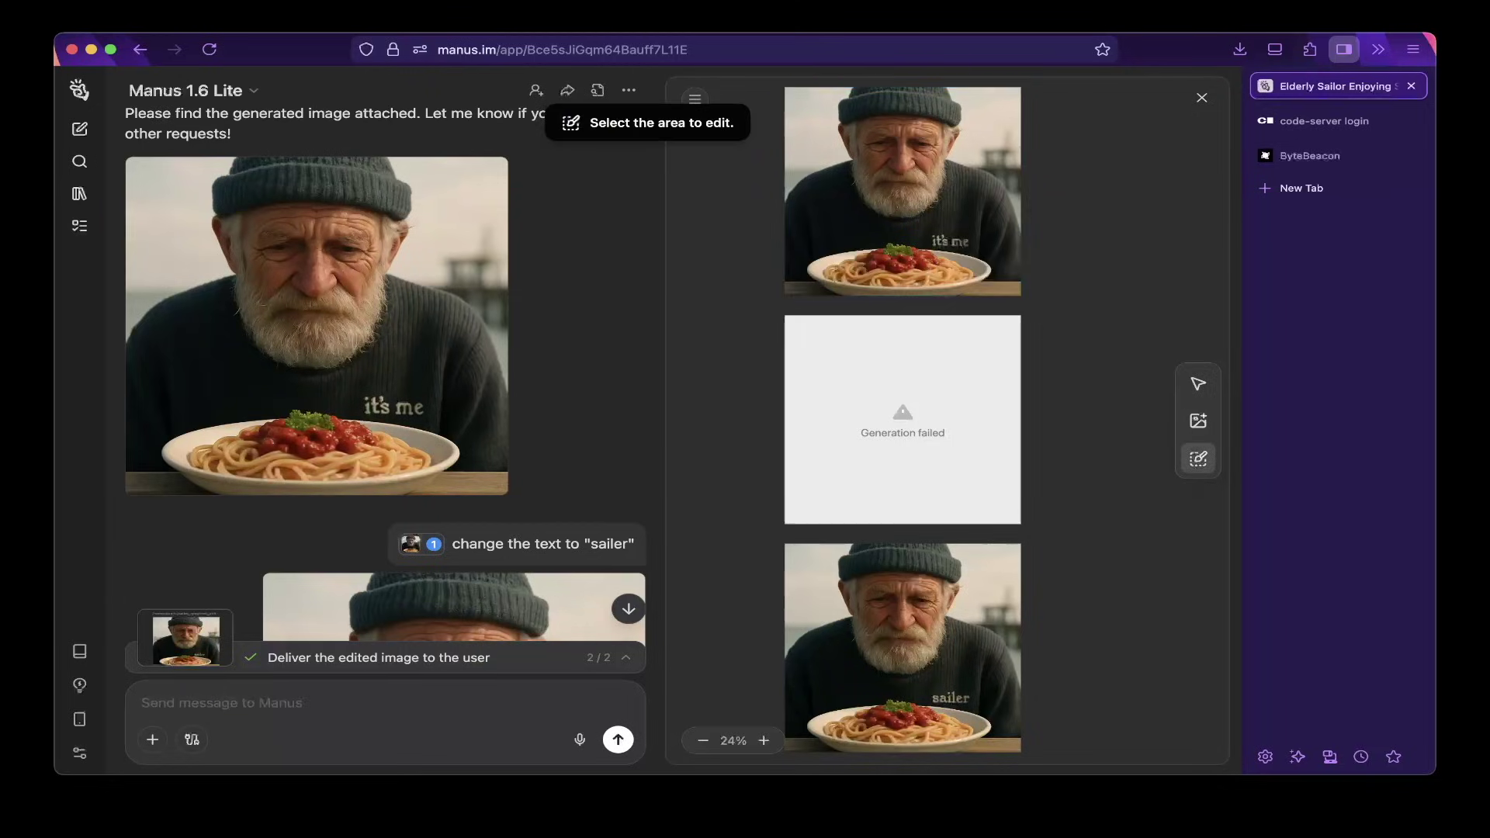
drag(918, 227, 976, 259)
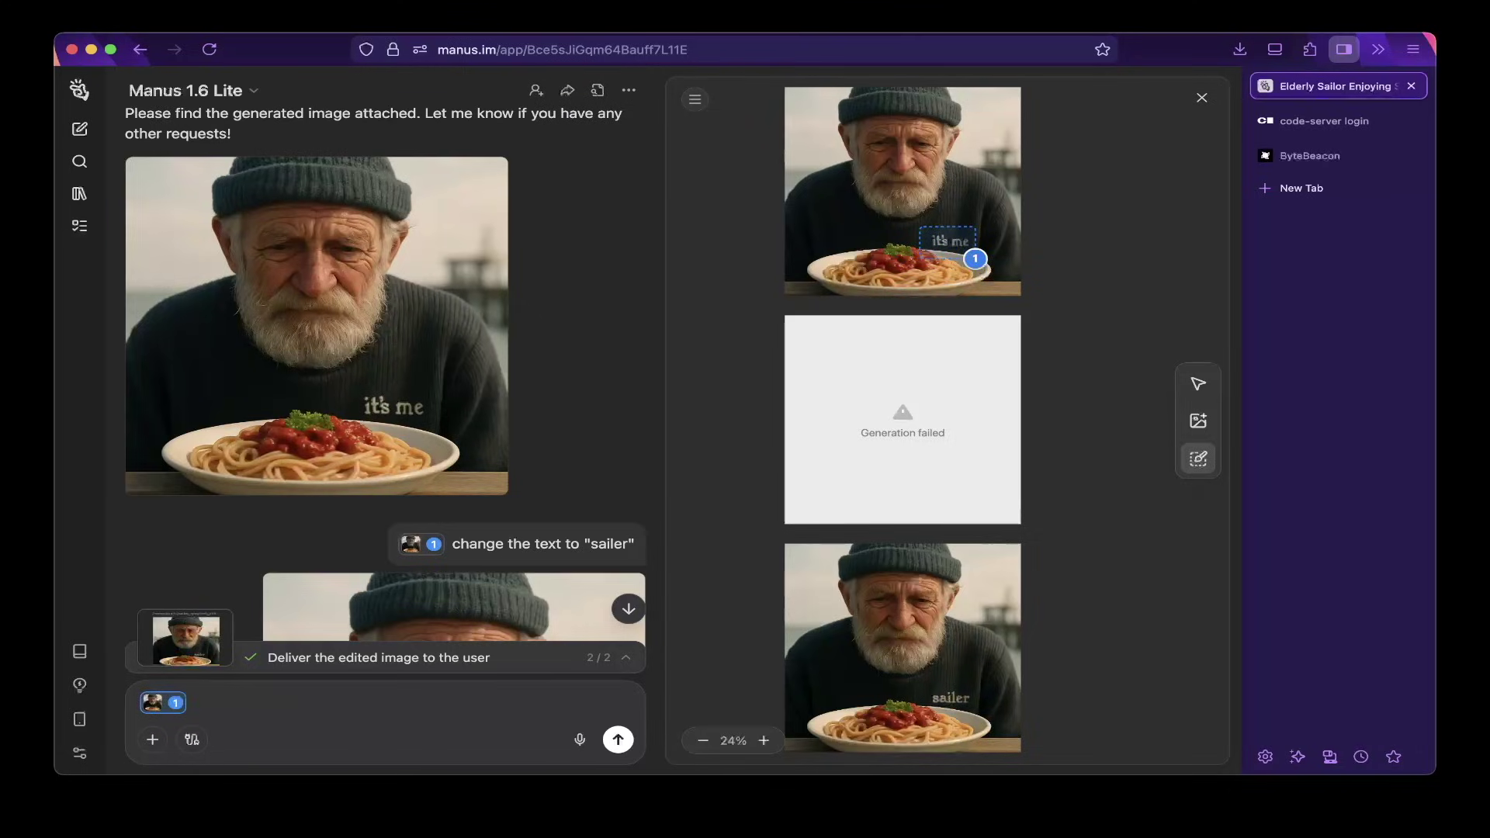
- Review the request to change the text to "sailer" and the edited image in the chat and canvas, and close the canvas
scroll(385, 374, down, 4)
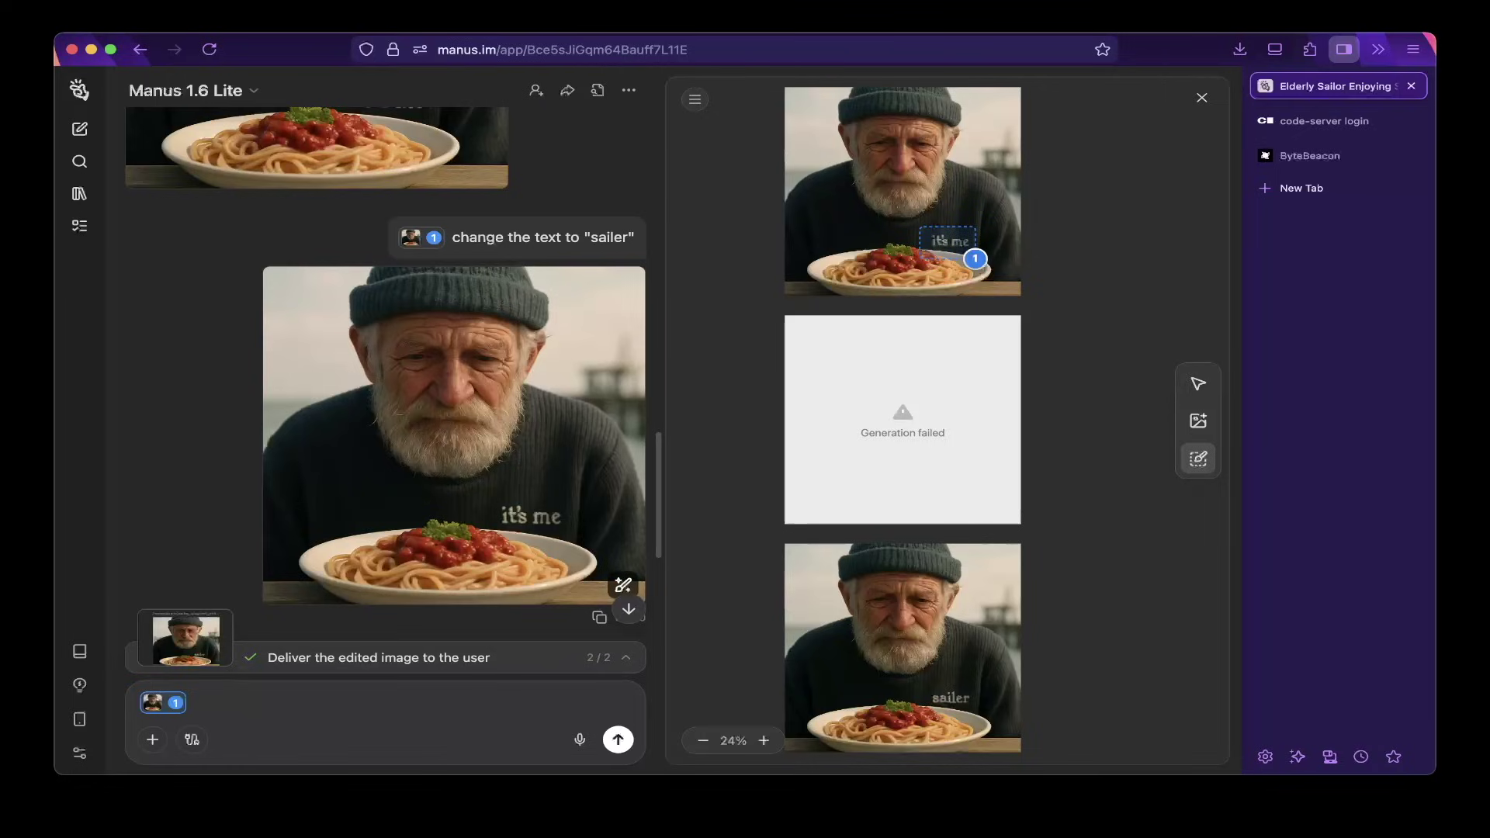
scroll(392, 376, down, 1)
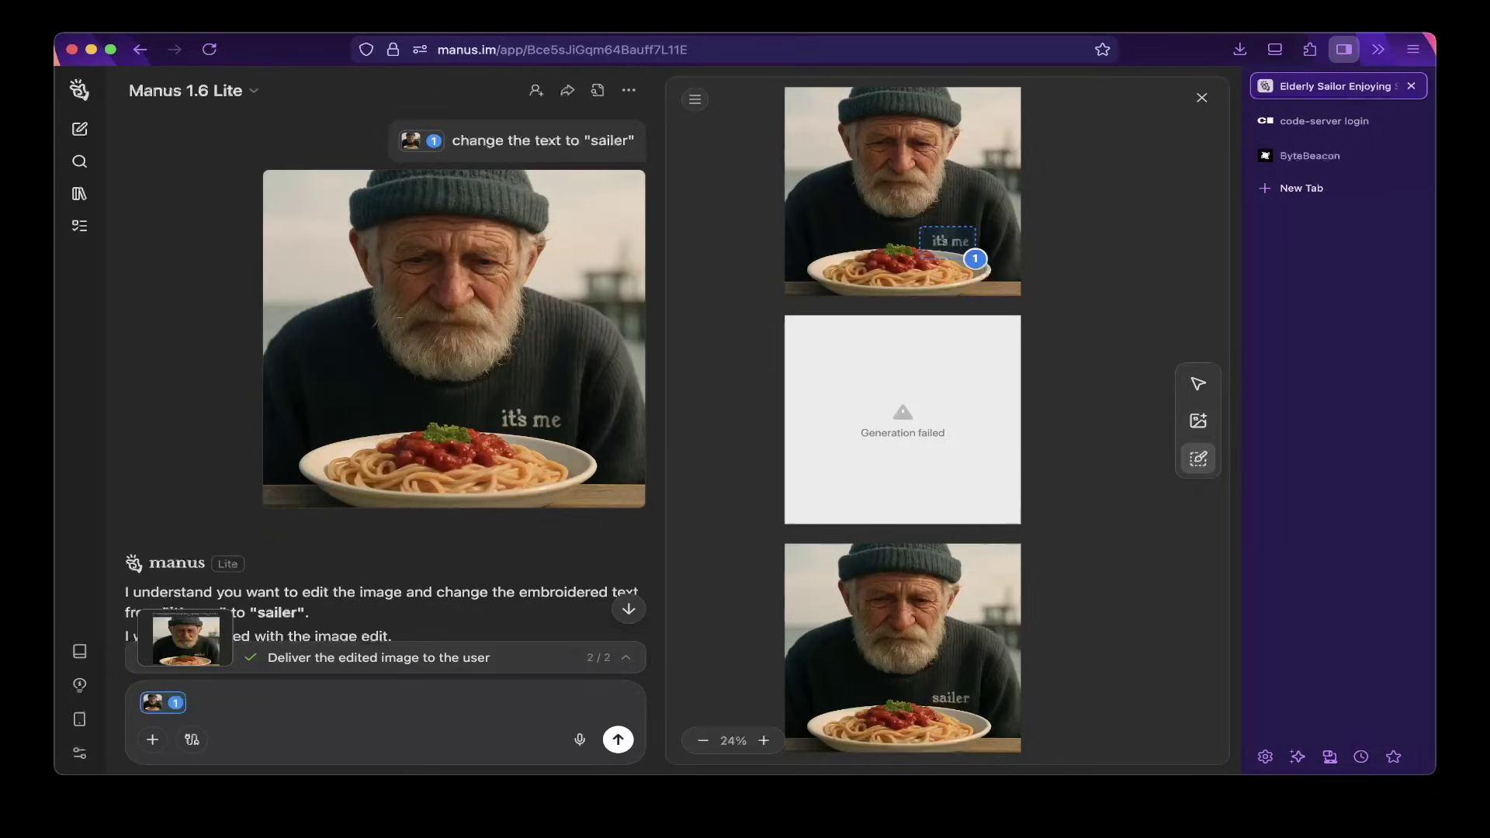
scroll(391, 376, down, 3)
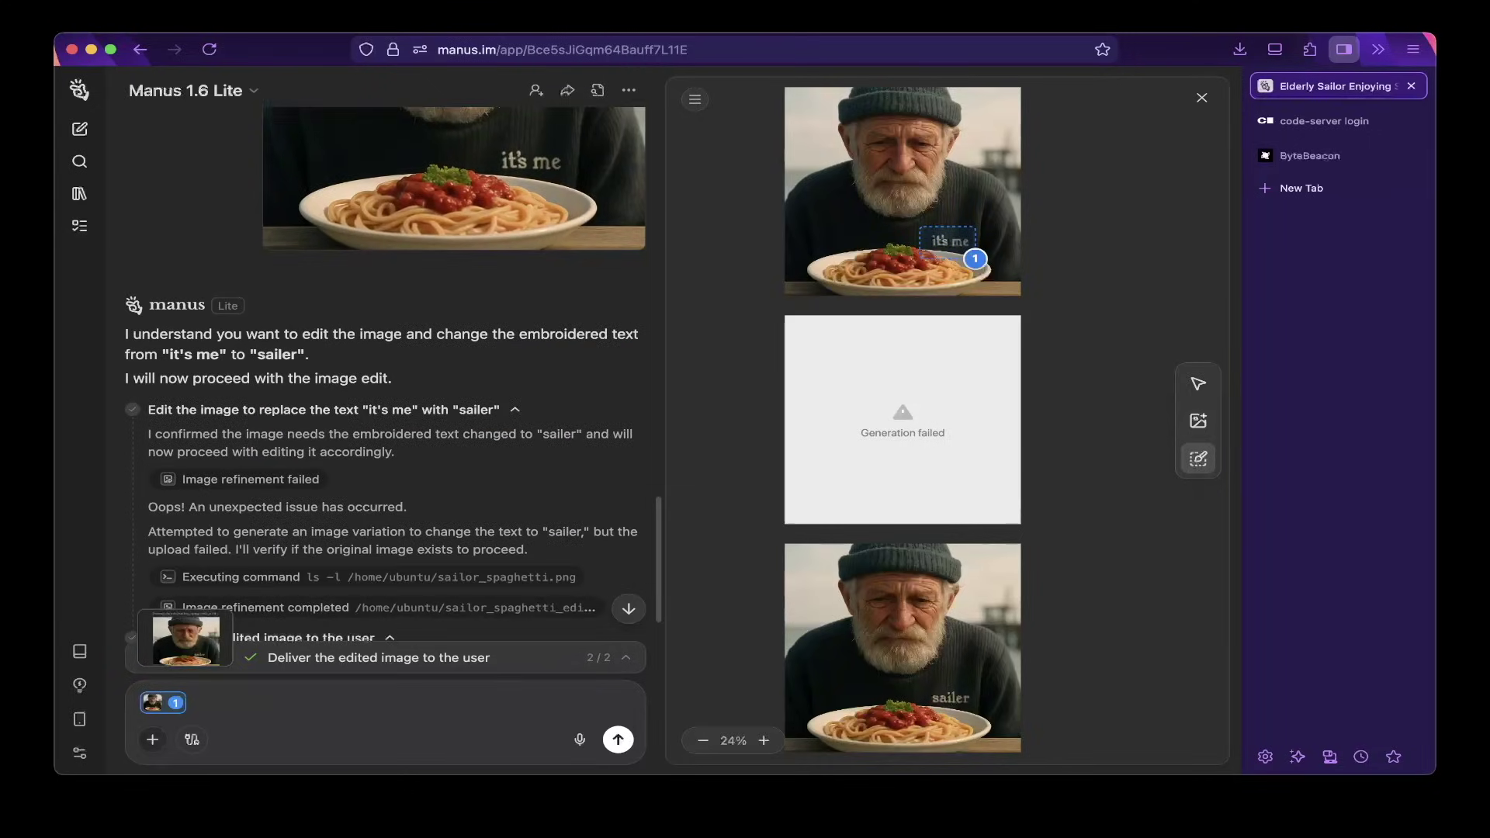
click(189, 702)
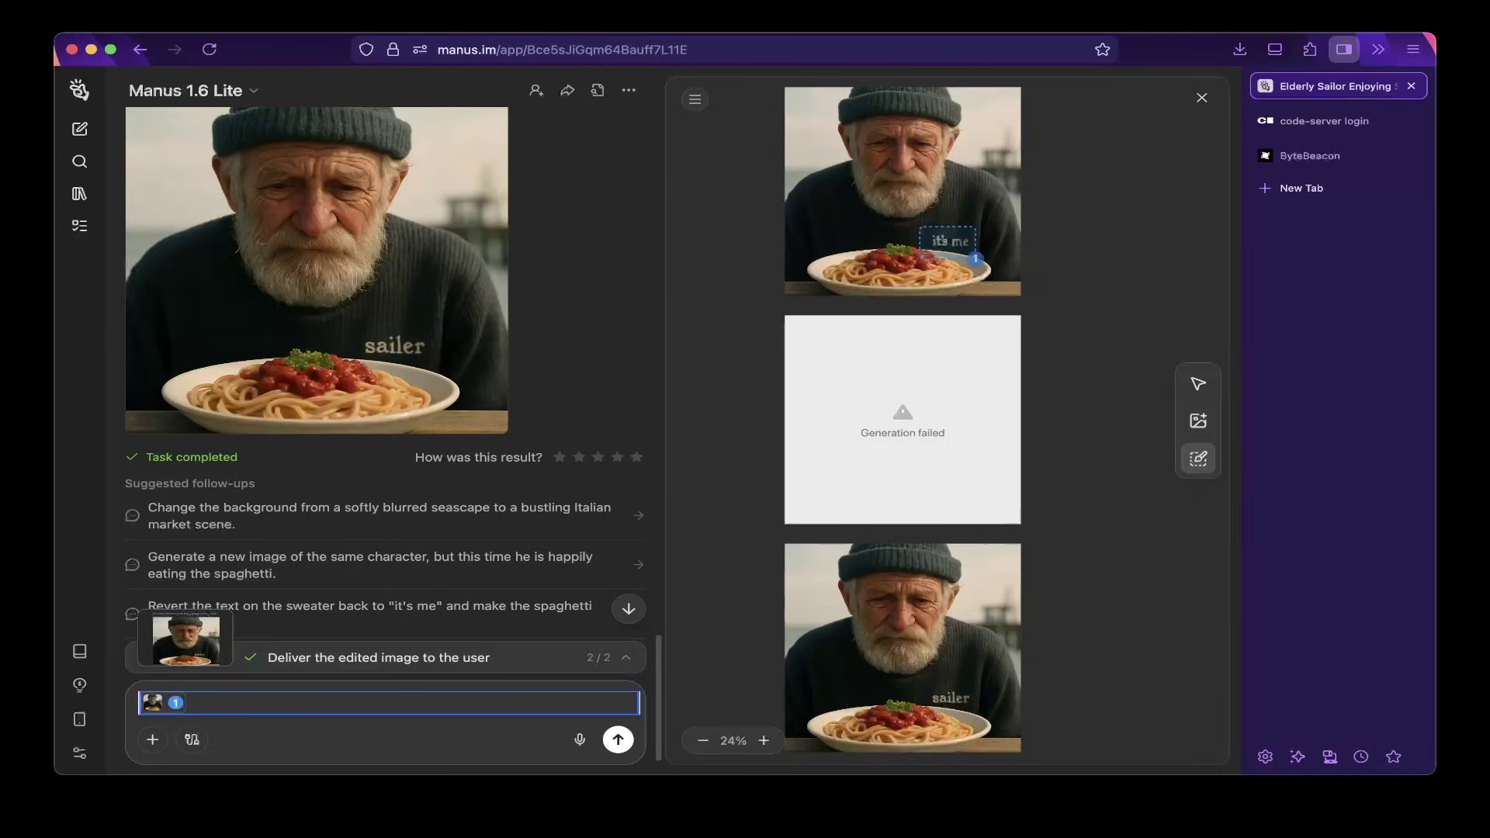
scroll(903, 419, down, 4)
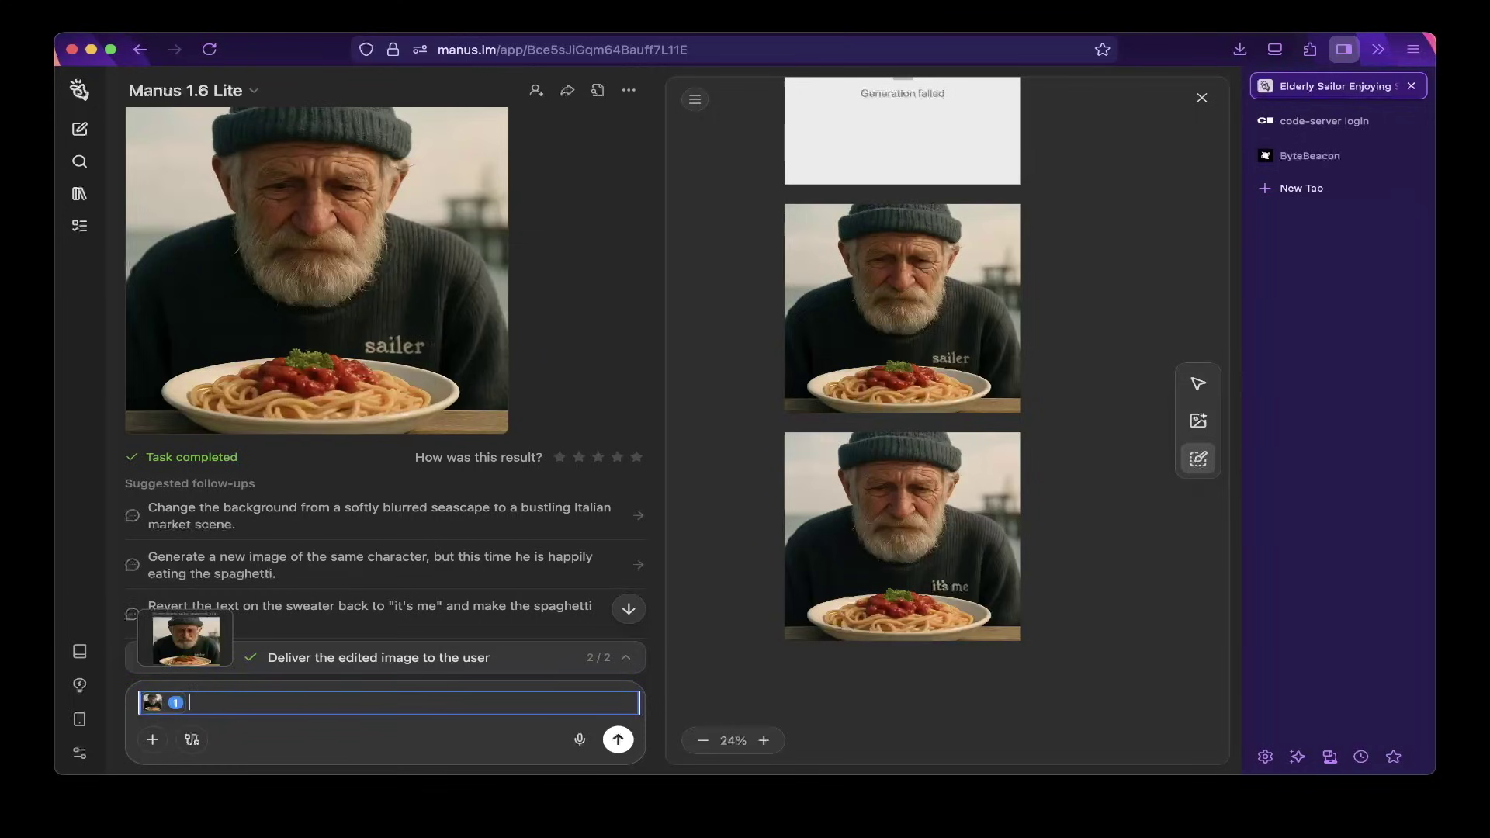
scroll(388, 528, down, 2)
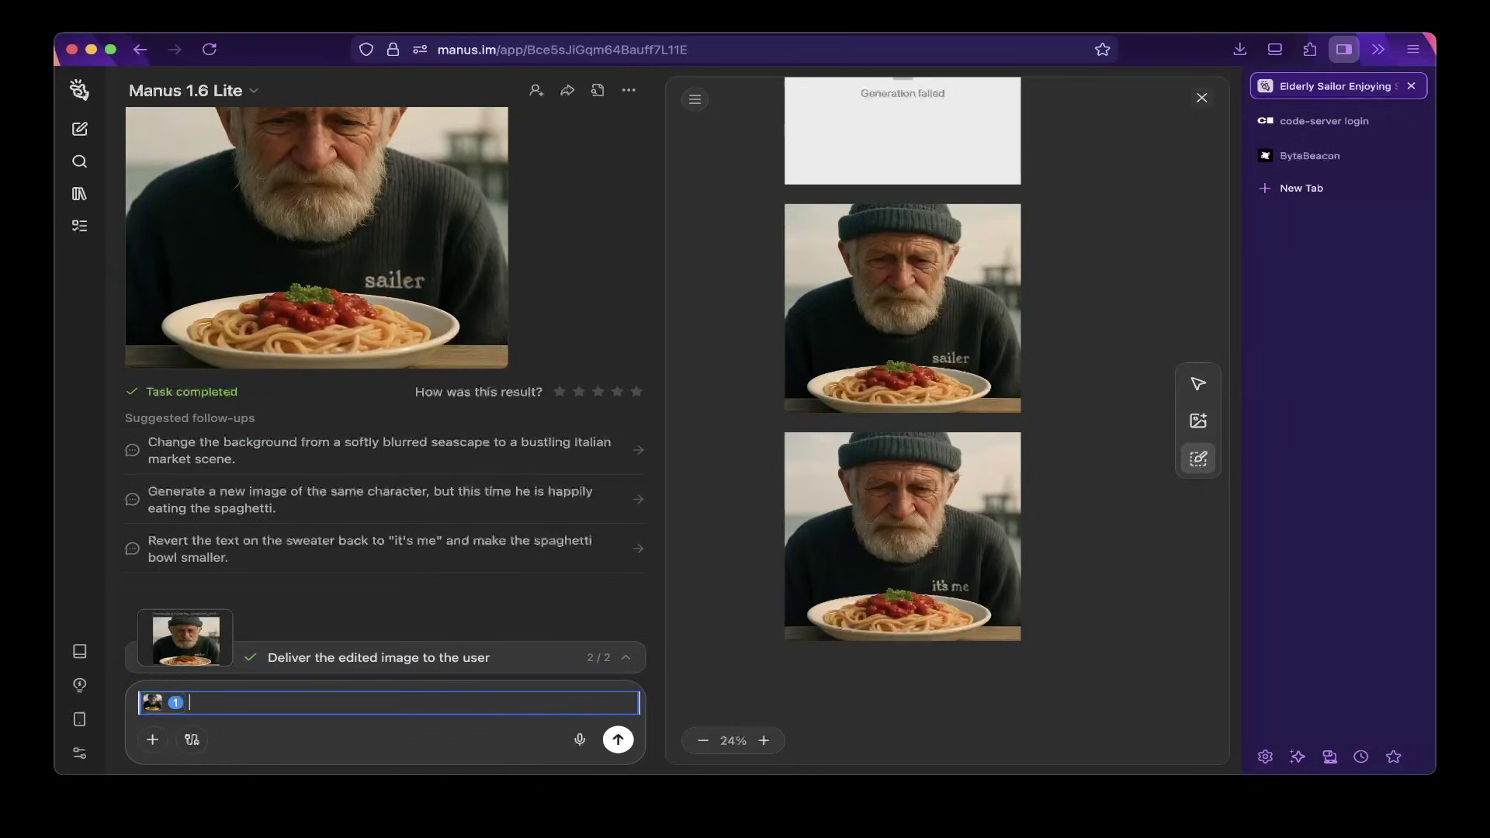
click(1201, 98)
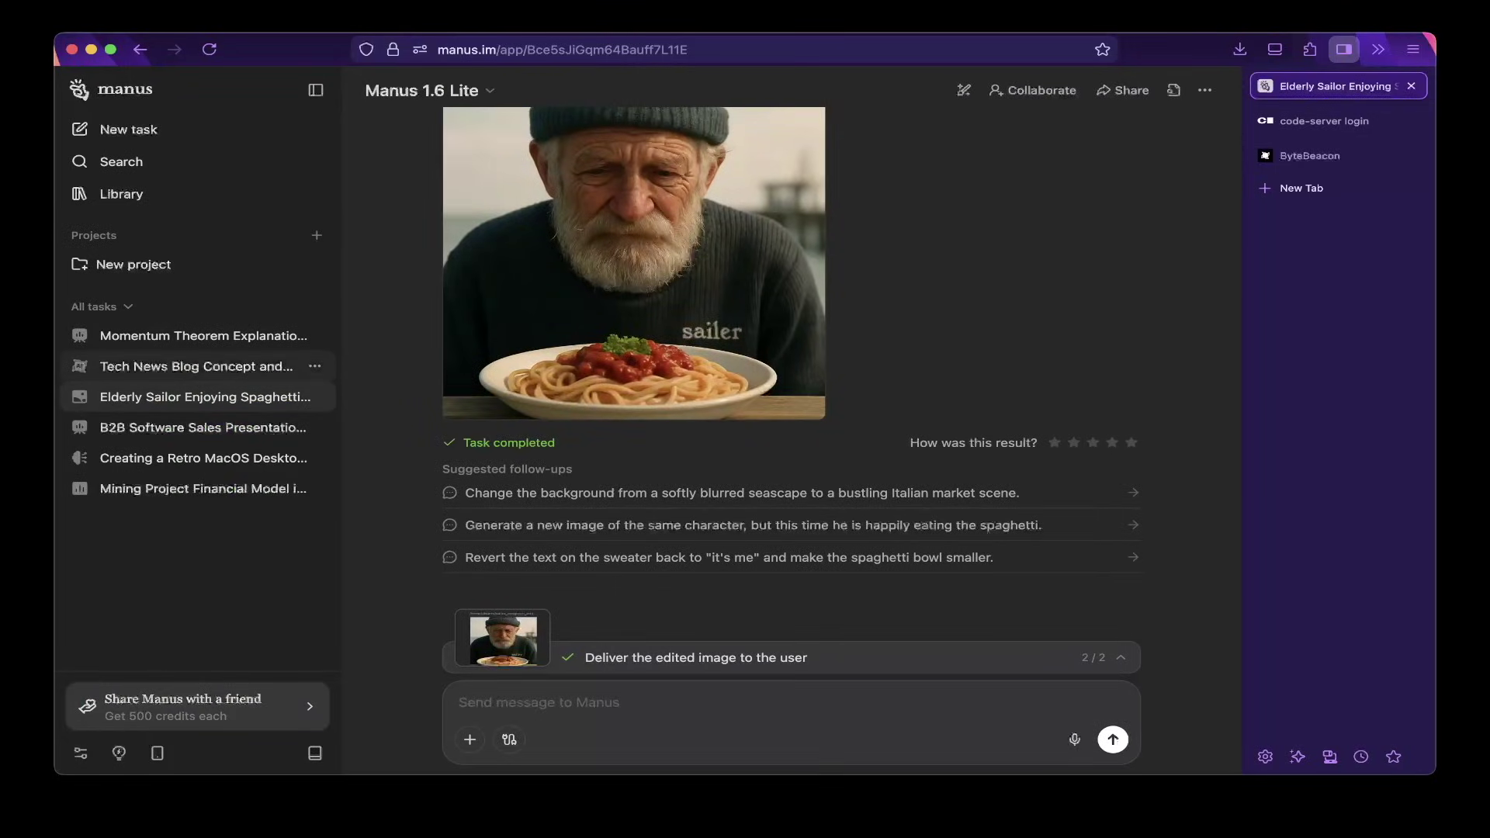
- Open the Tech News Blog task, widen its chat area, and read the full ByteBeacon website prompt
click(196, 367)
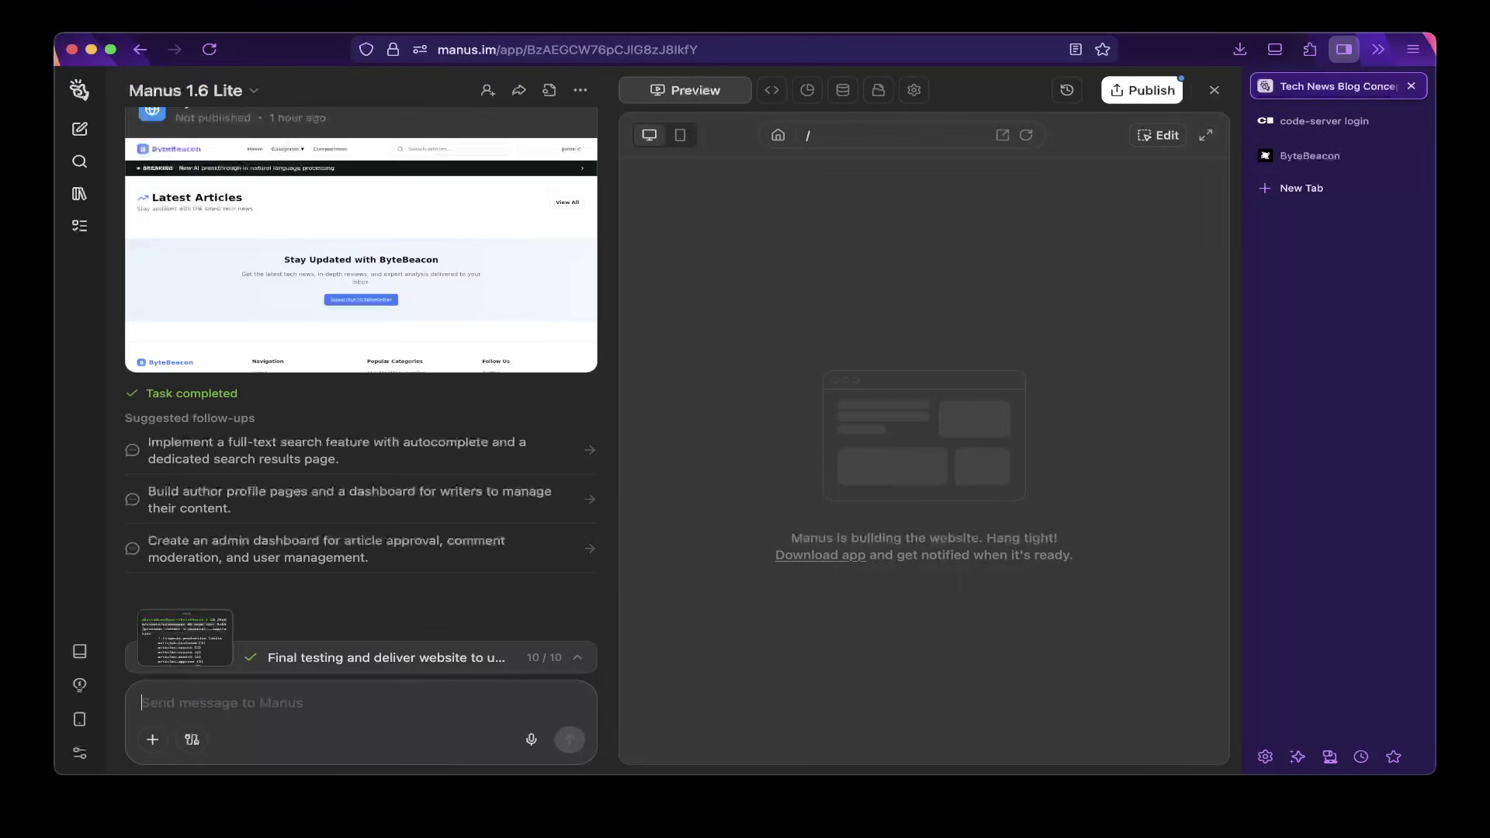
drag(615, 419, 664, 419)
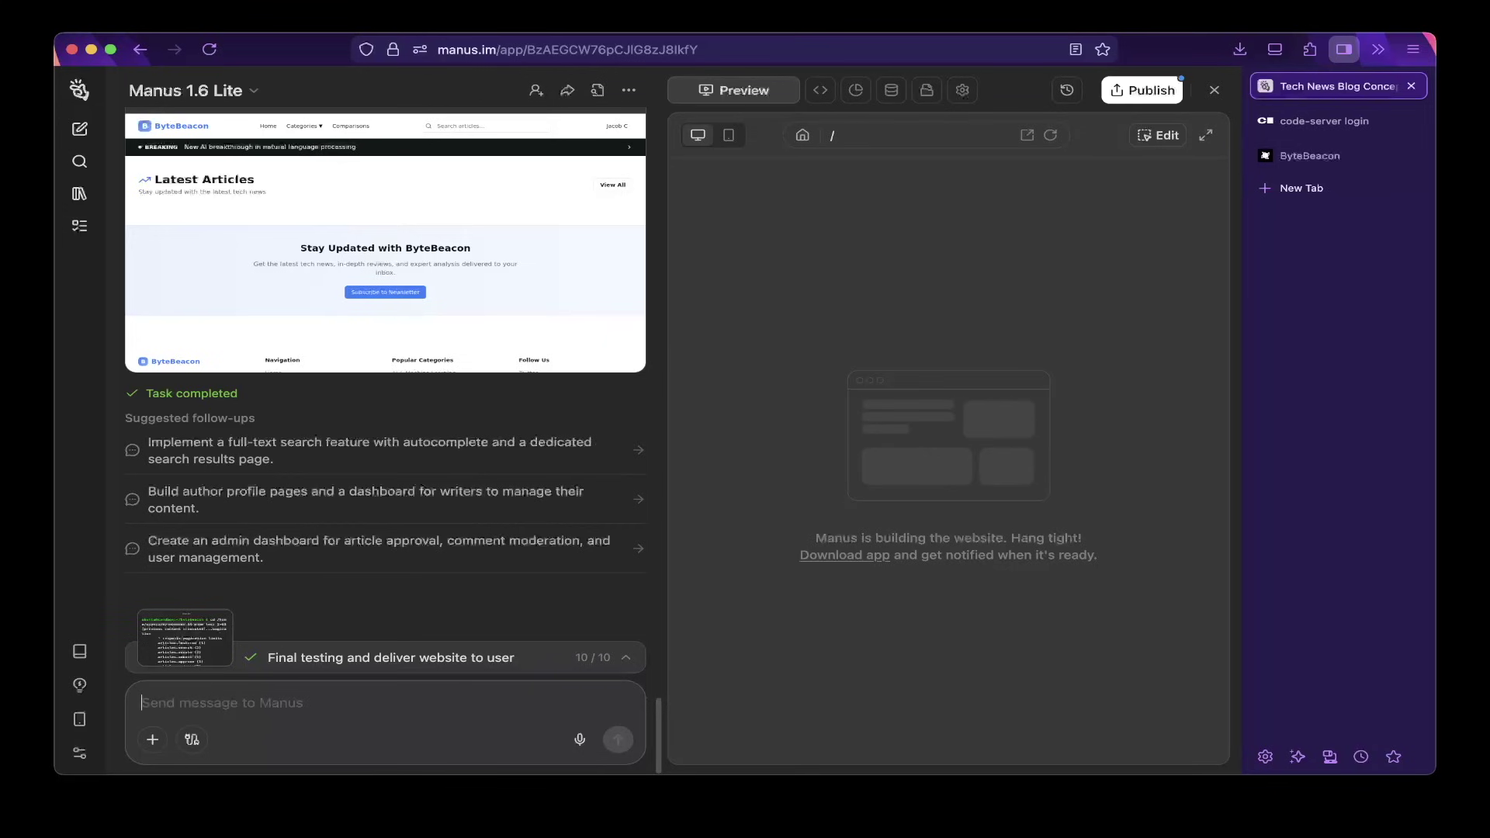
scroll(568, 239, up, 8)
scroll(567, 239, up, 20)
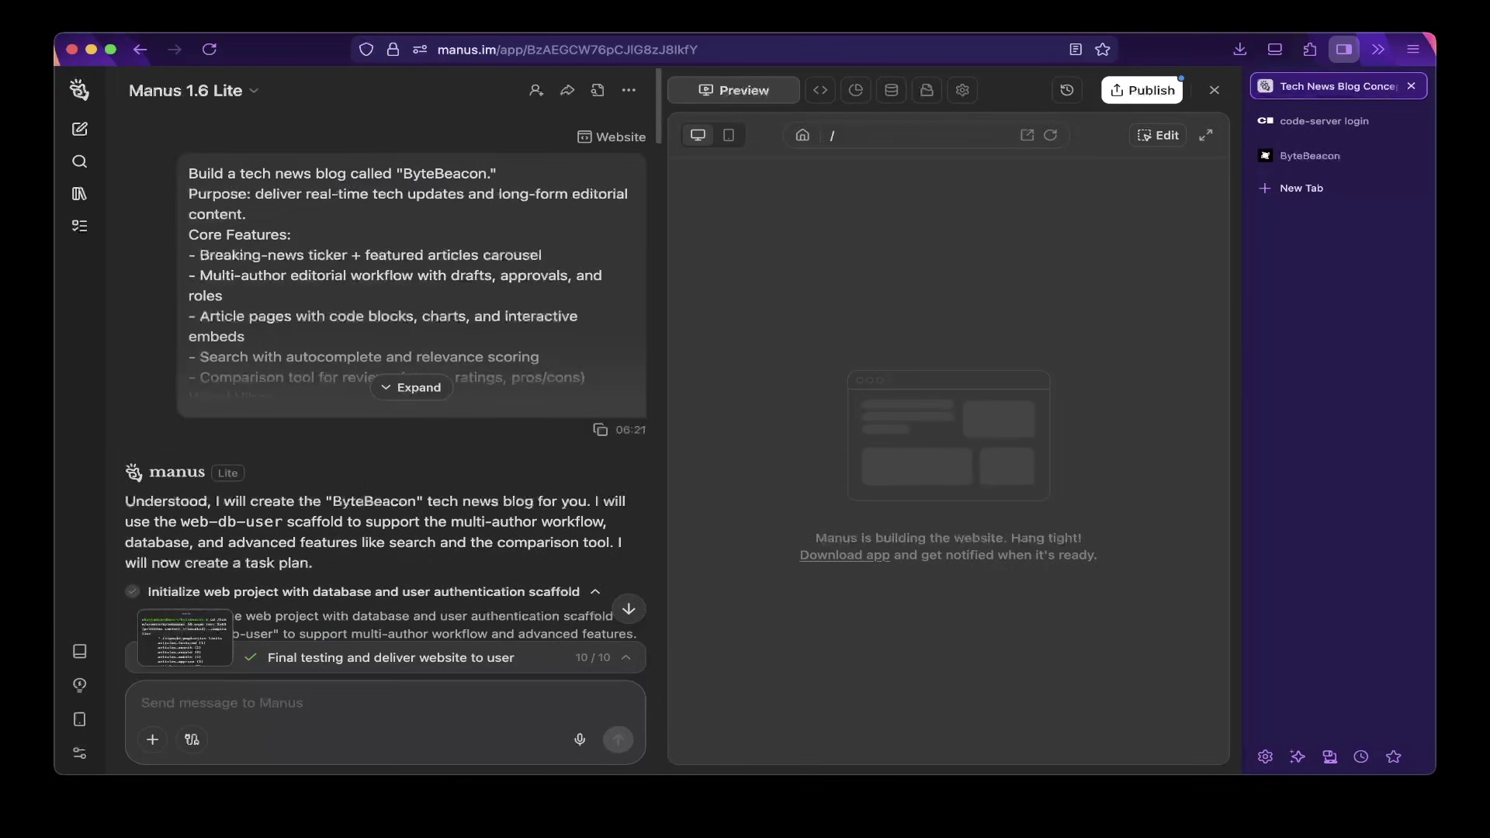
click(411, 387)
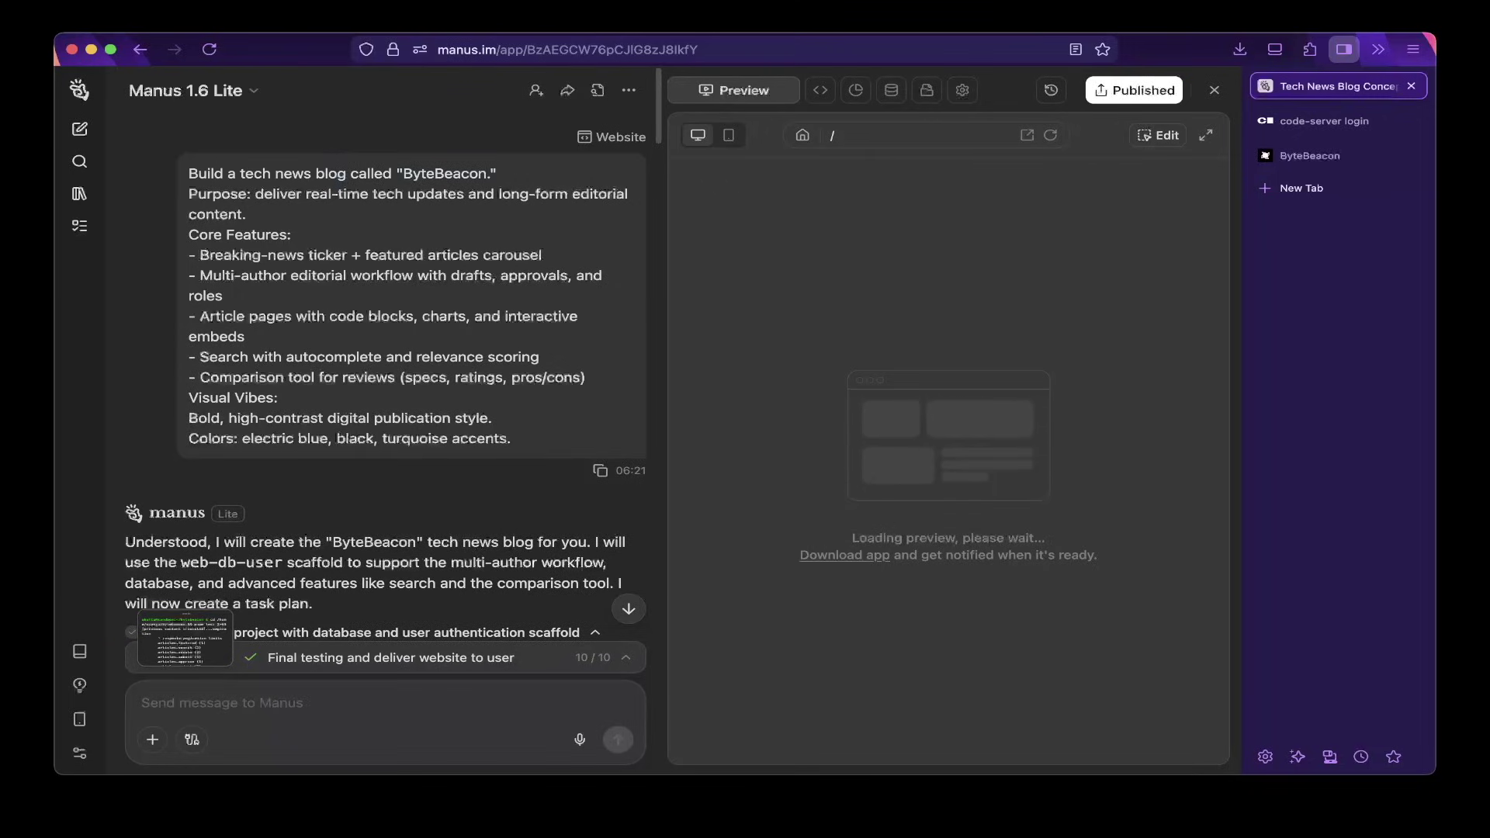
drag(412, 173, 496, 173)
drag(214, 215, 291, 235)
click(290, 234)
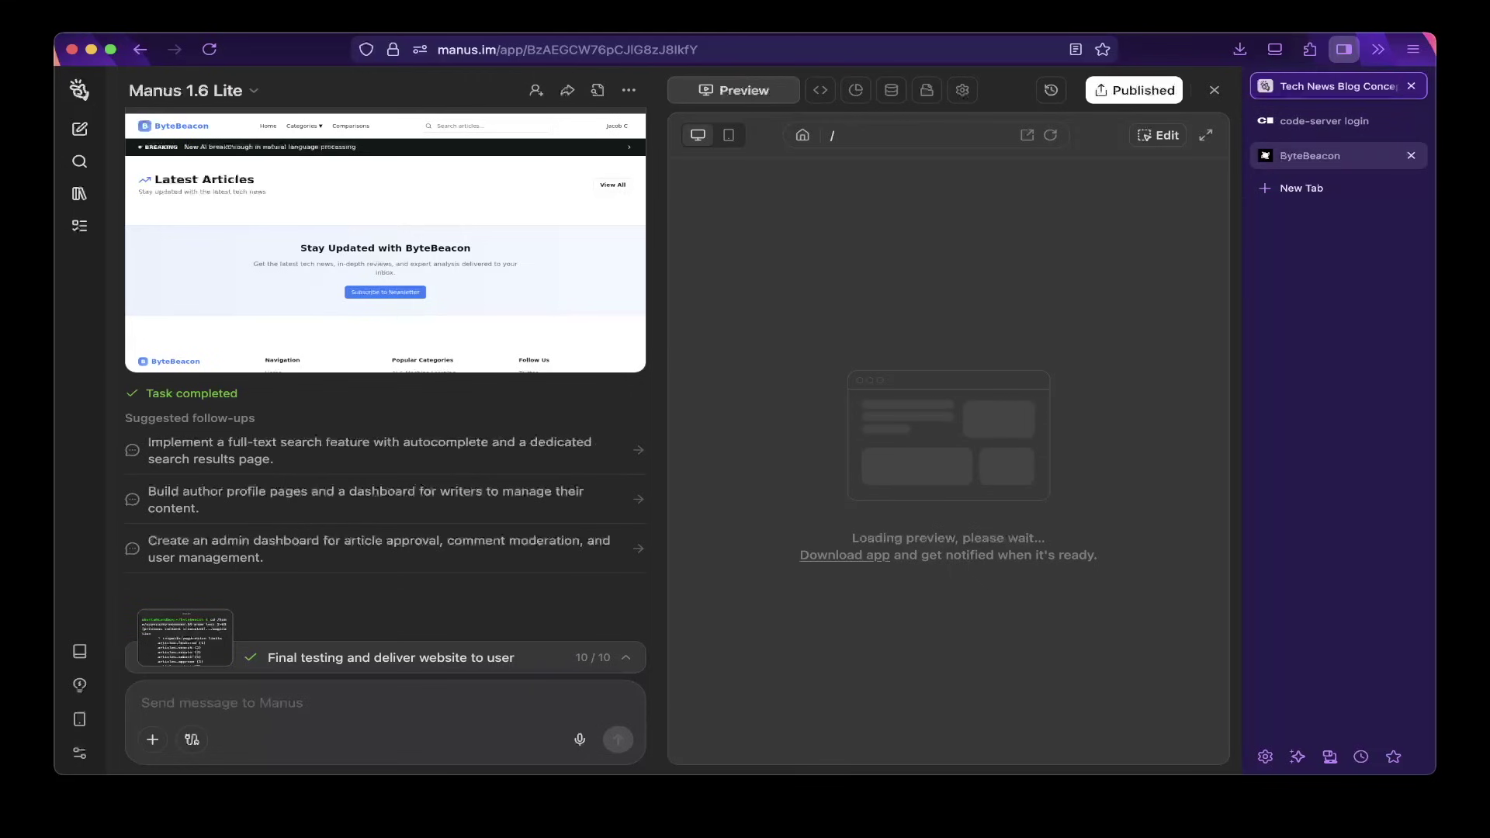
- Switch to the published ByteBeacon site and look through its home page down to the footer and back up
click(1319, 155)
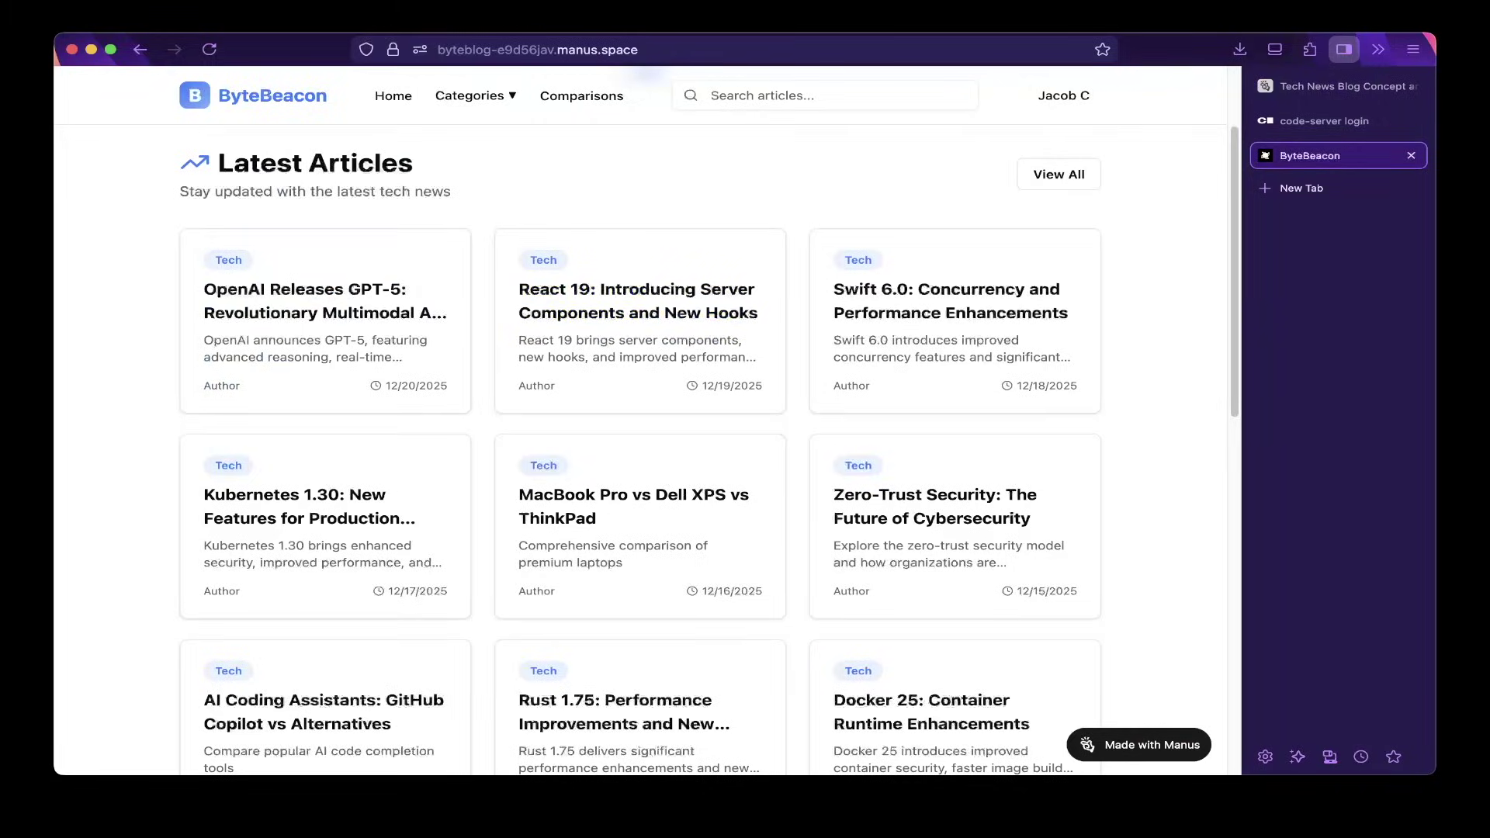
scroll(640, 419, down, 2)
scroll(640, 419, up, 4)
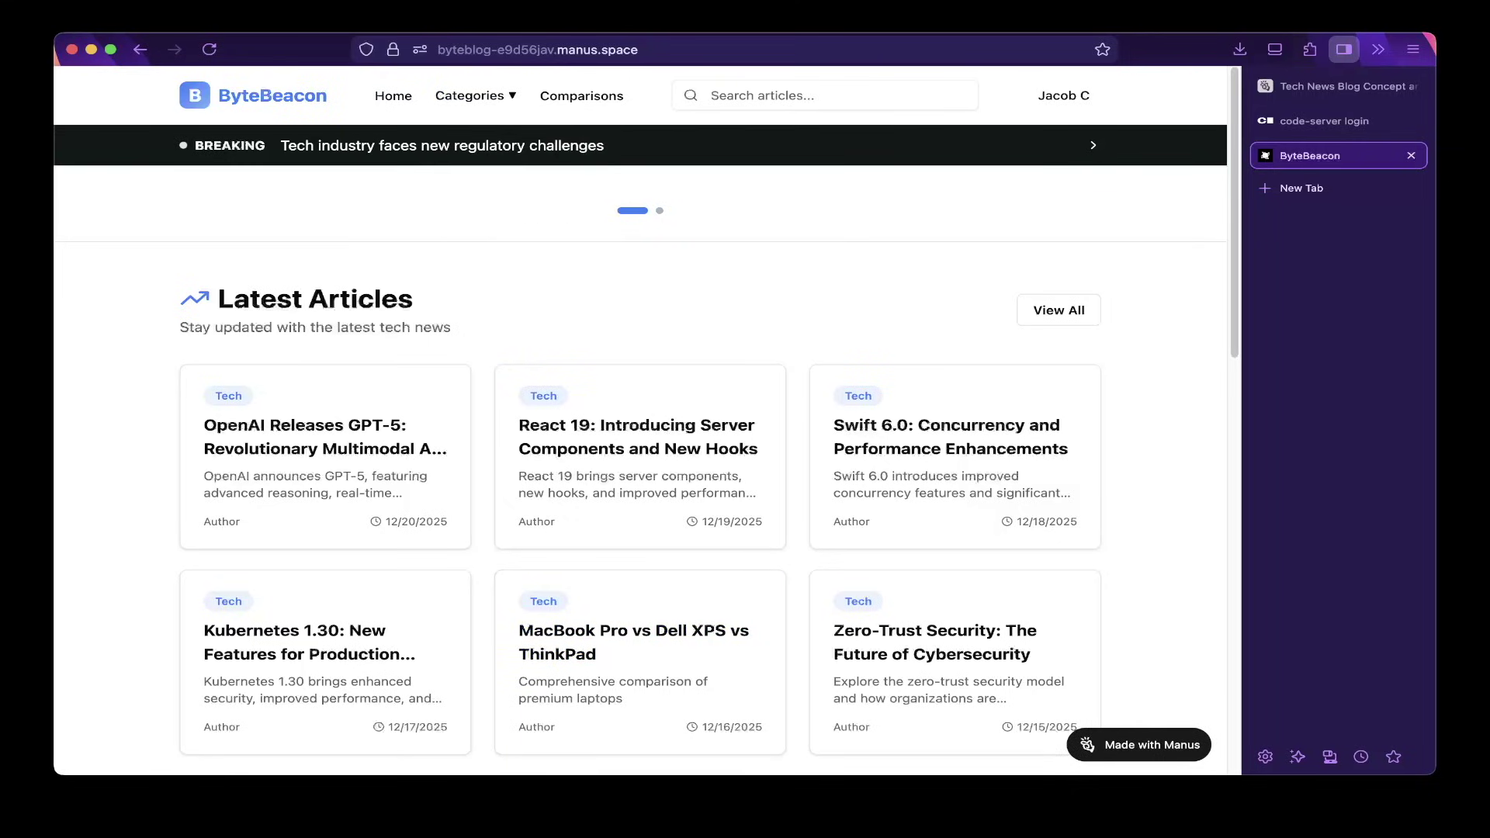
scroll(640, 419, down, 5)
scroll(640, 419, down, 8)
scroll(640, 419, up, 1)
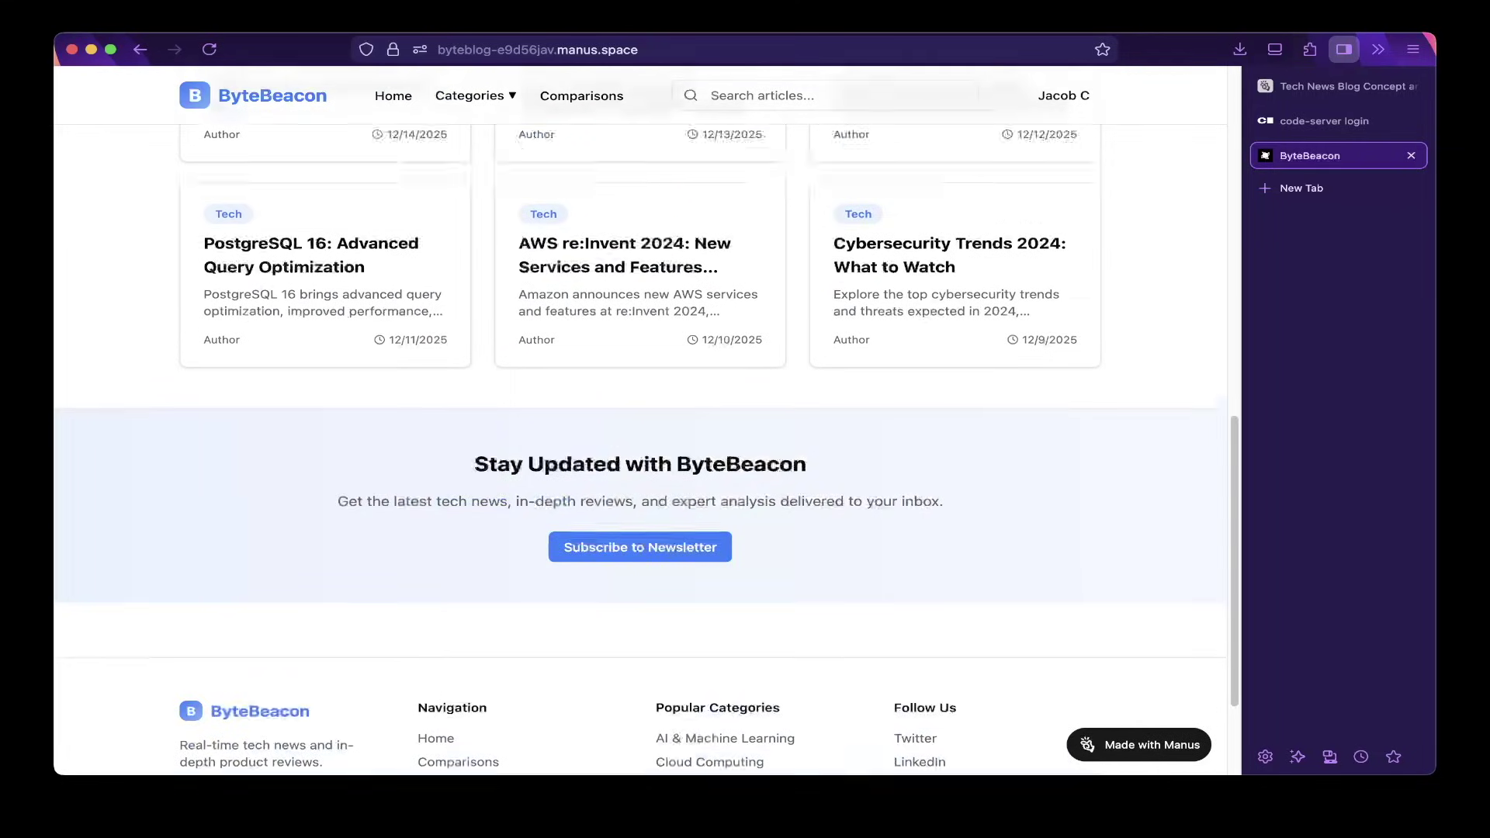
scroll(641, 536, up, 10)
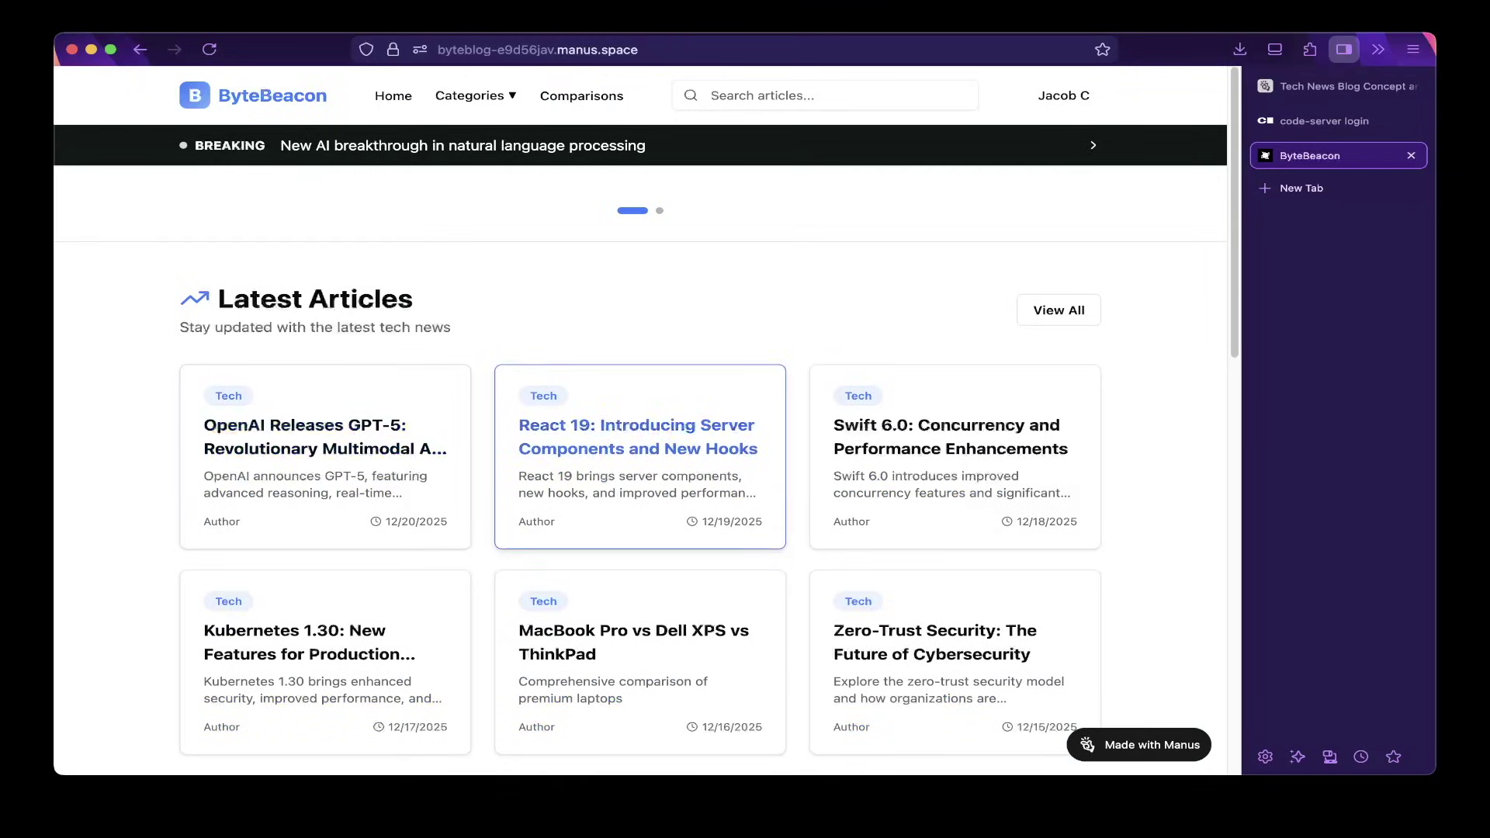
- Check the account menu options on the ByteBeacon site and open the article "OpenAI Releases GPT-5"
click(1063, 94)
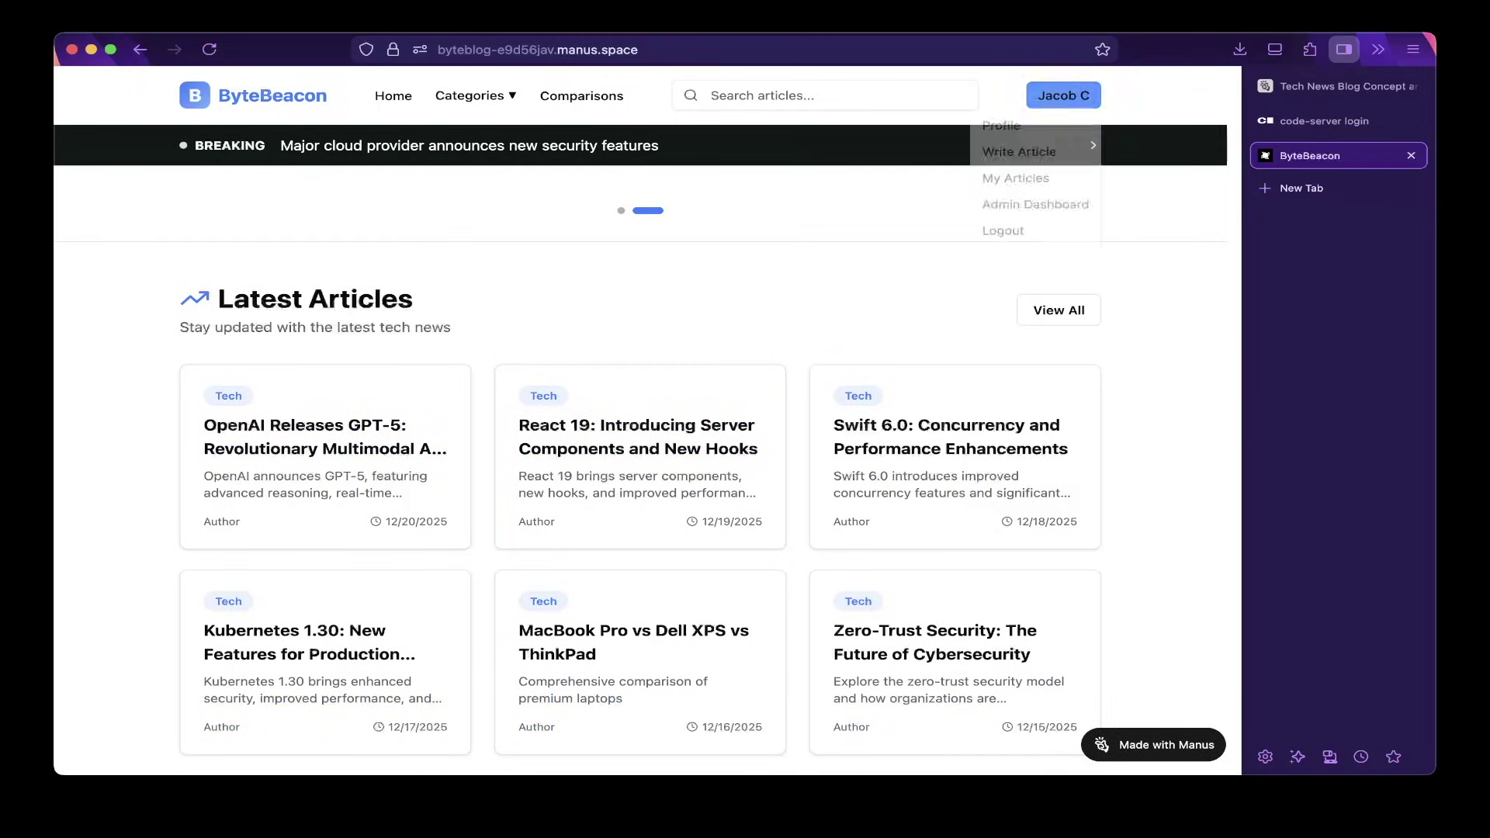
key(Escape)
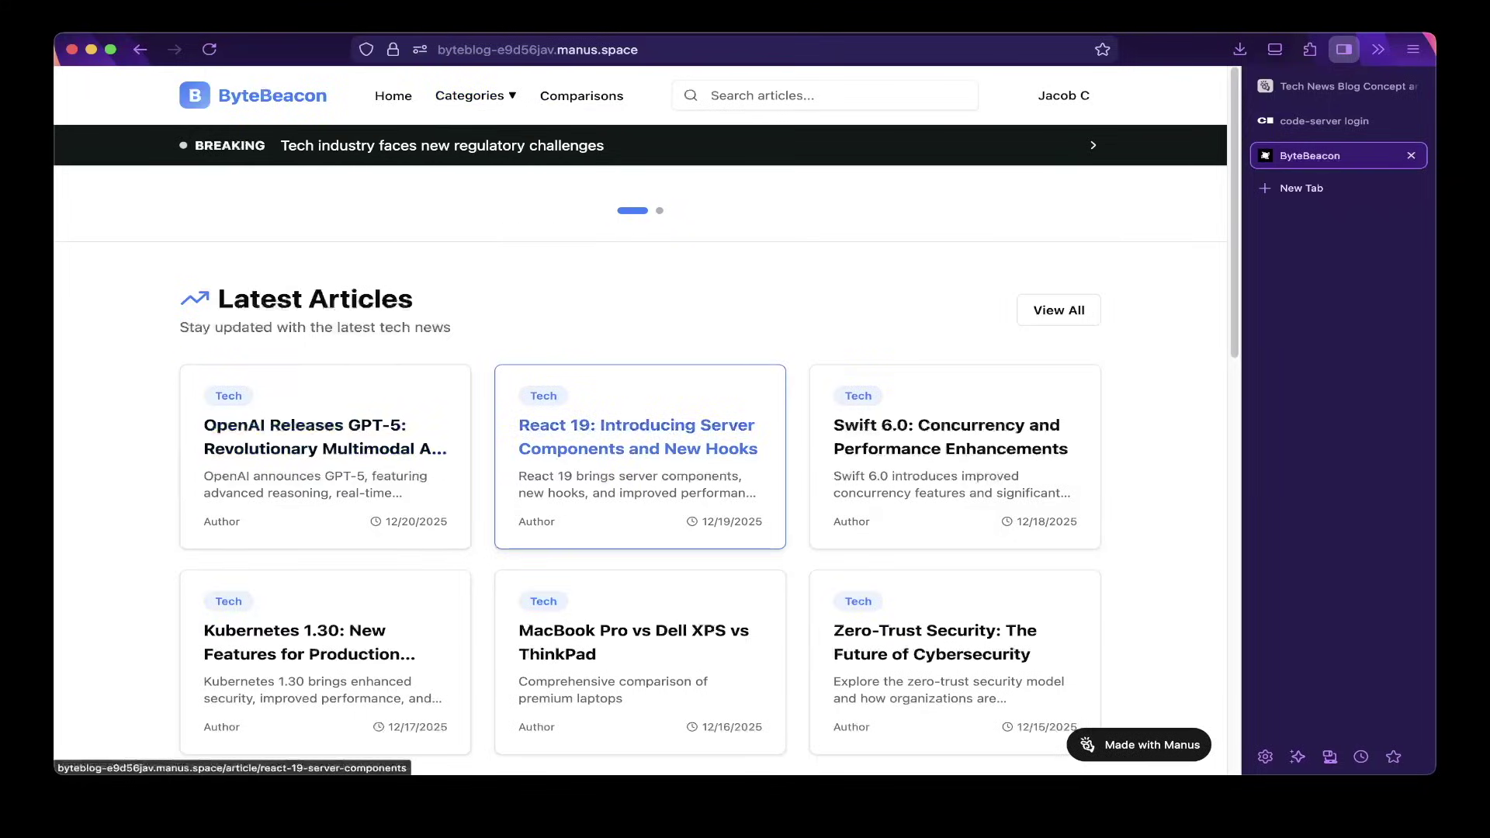
click(310, 434)
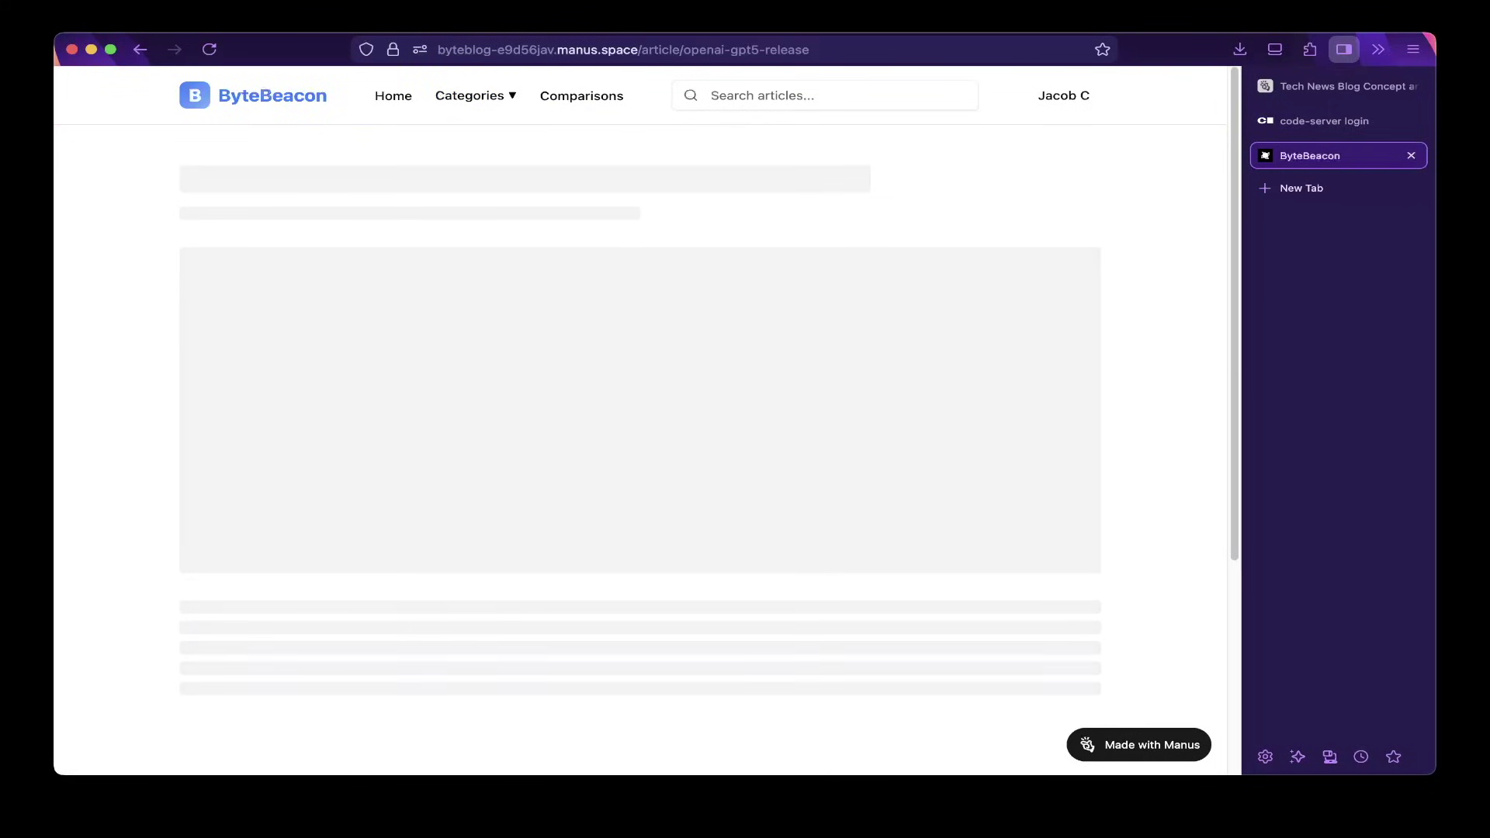
- Look through the GPT-5 article down to its comments section, focus the comment box, and return to the article's heading
scroll(640, 418, down, 6)
scroll(640, 419, up, 5)
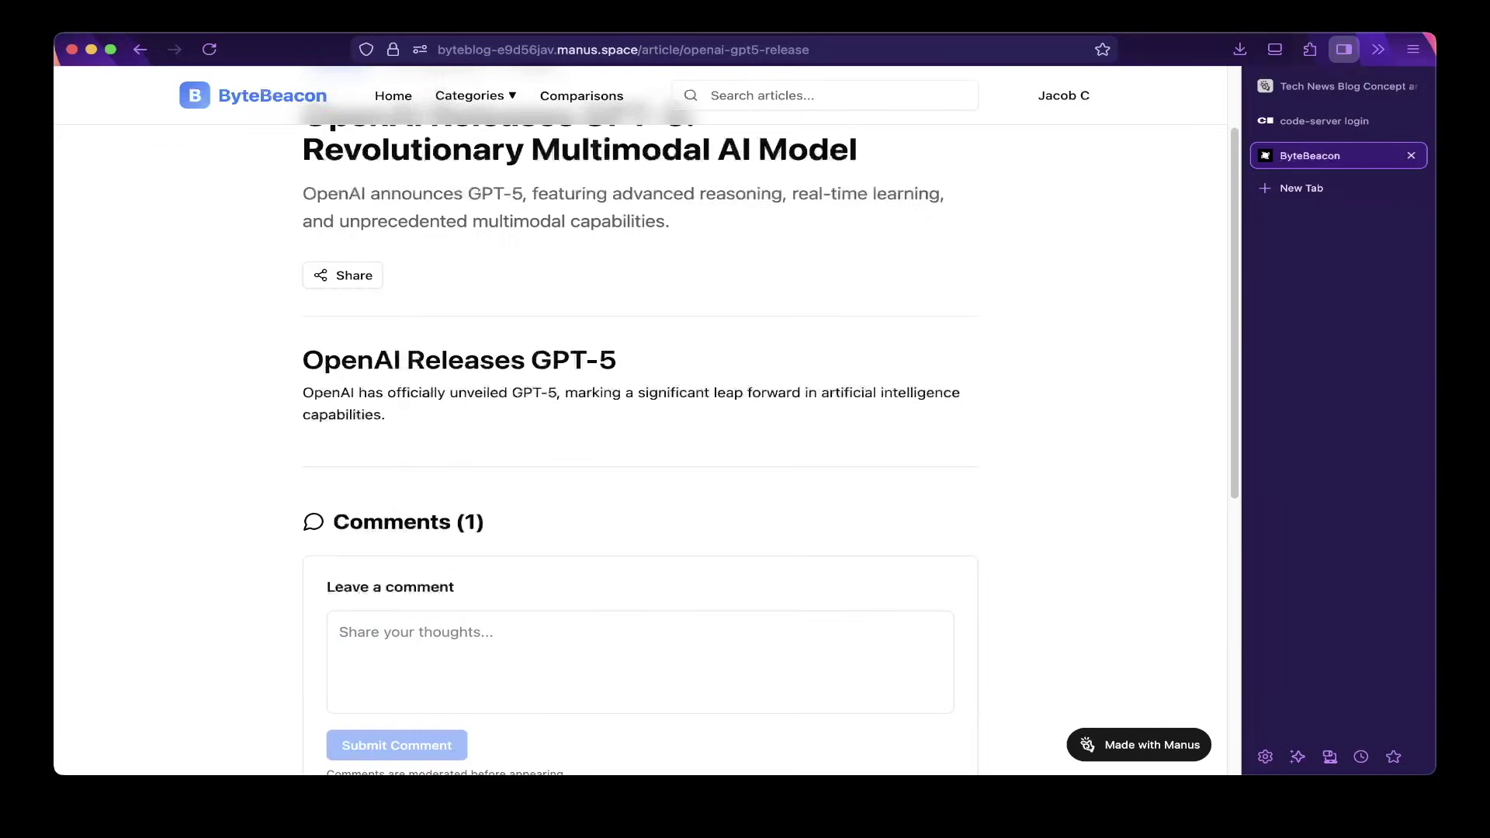
scroll(640, 419, down, 2)
click(339, 469)
scroll(640, 419, down, 1)
scroll(640, 419, up, 4)
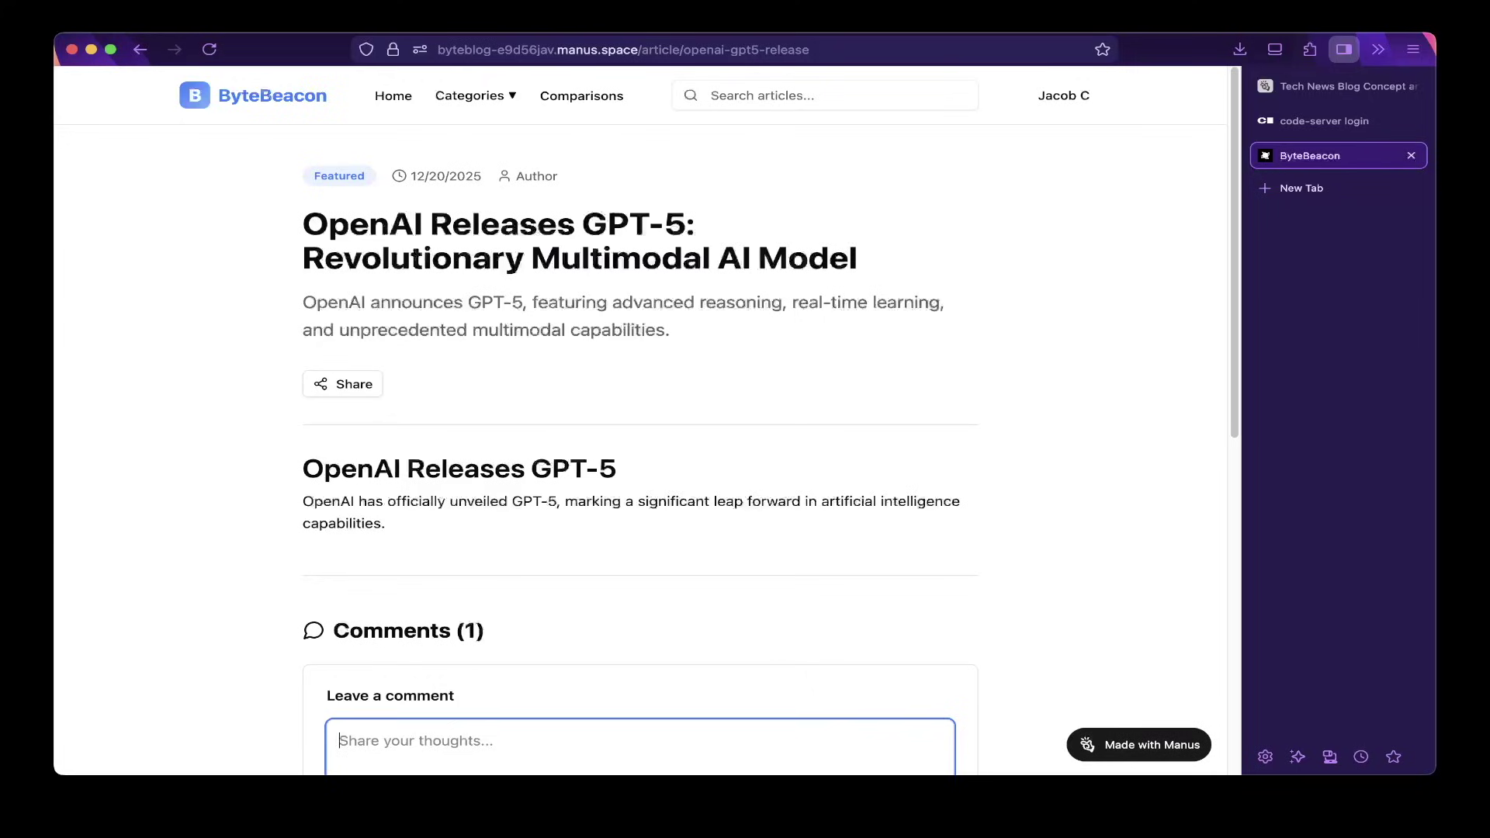
- Switch to the Tech News Blog task, show Manus's Computer, and open its workspace in VS Code
click(1337, 86)
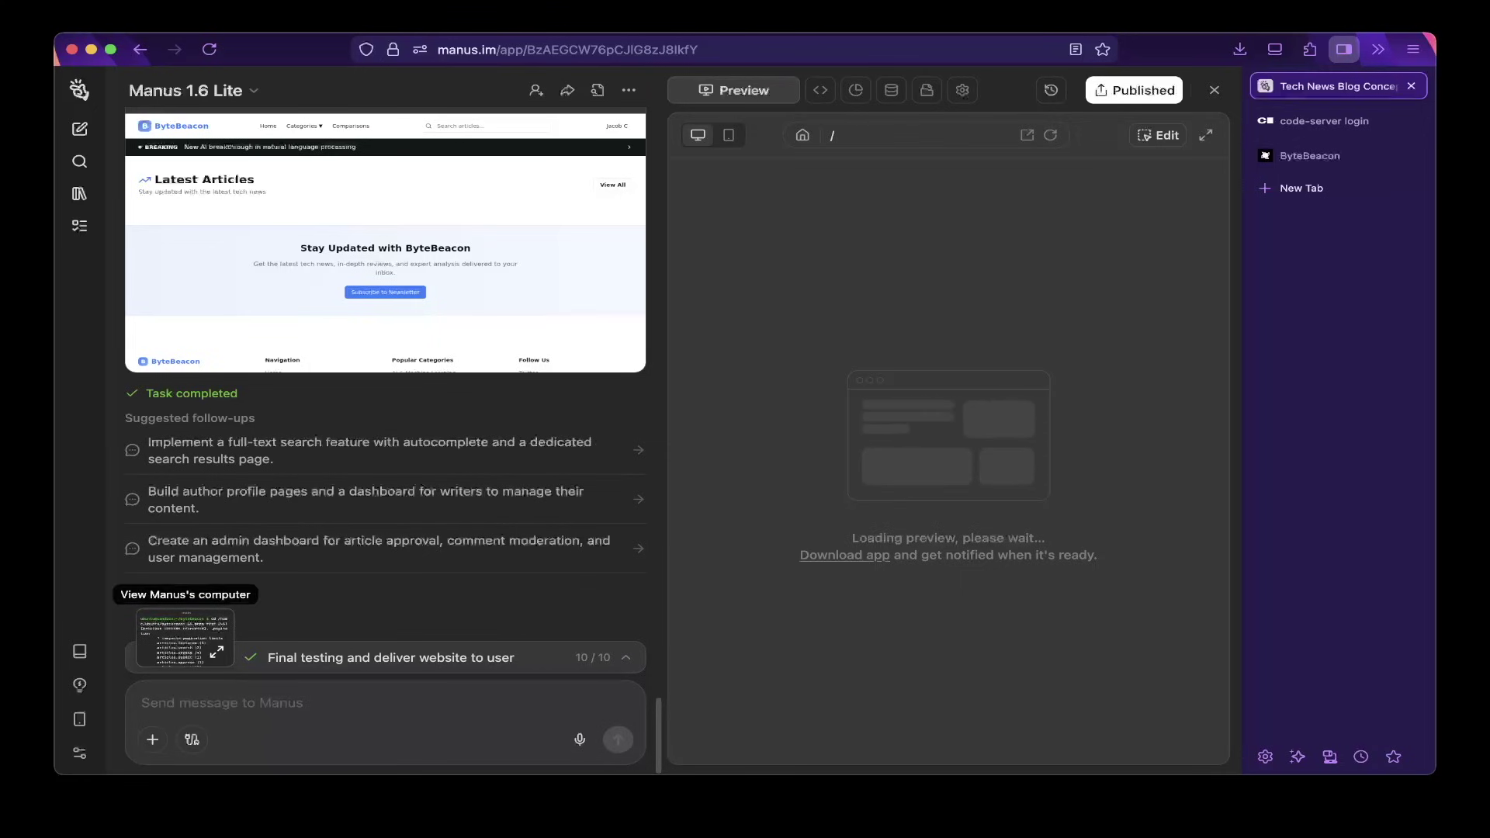
click(186, 638)
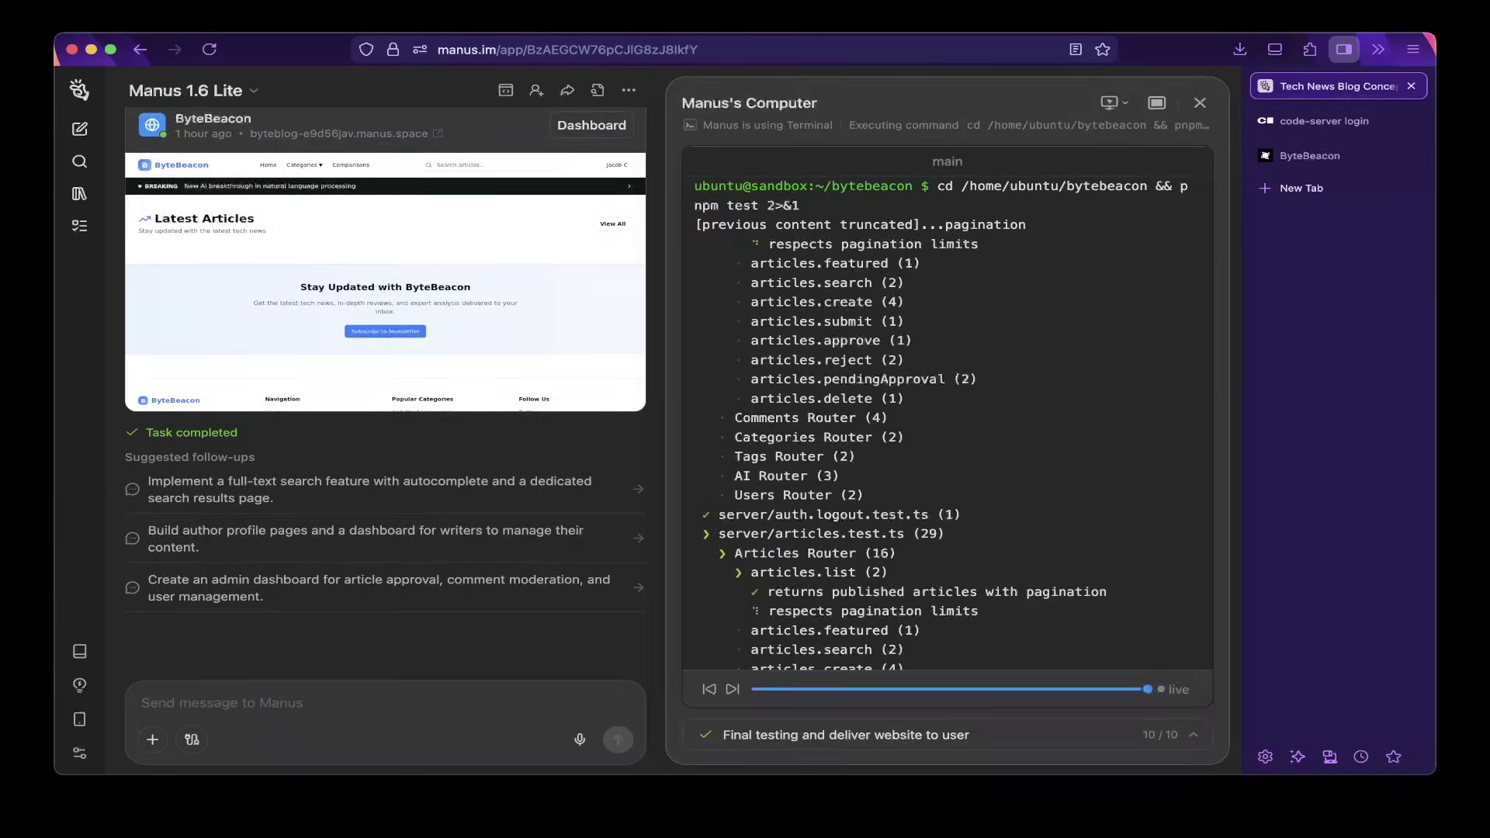
click(1113, 103)
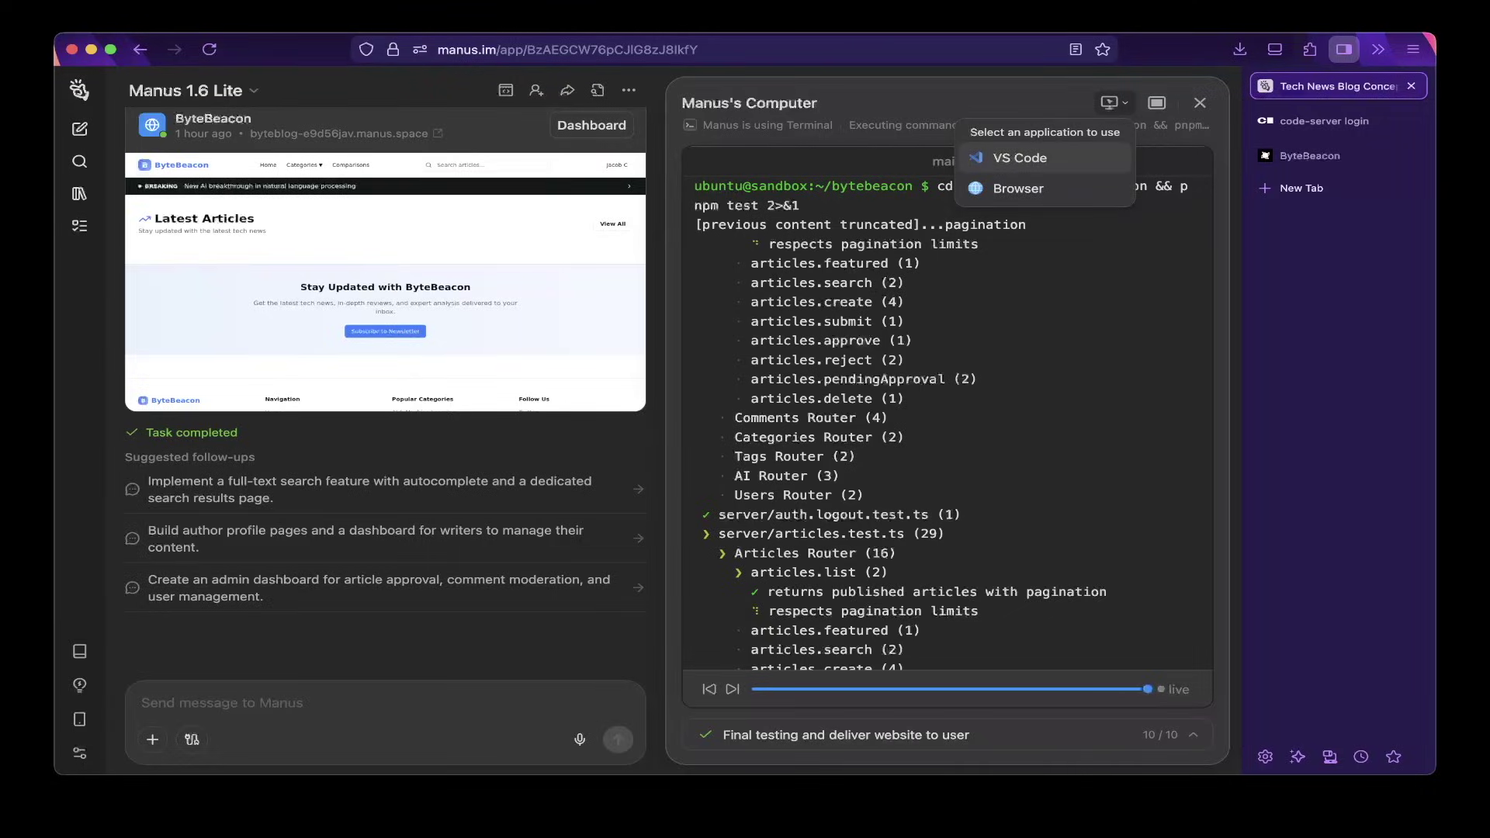
click(1020, 157)
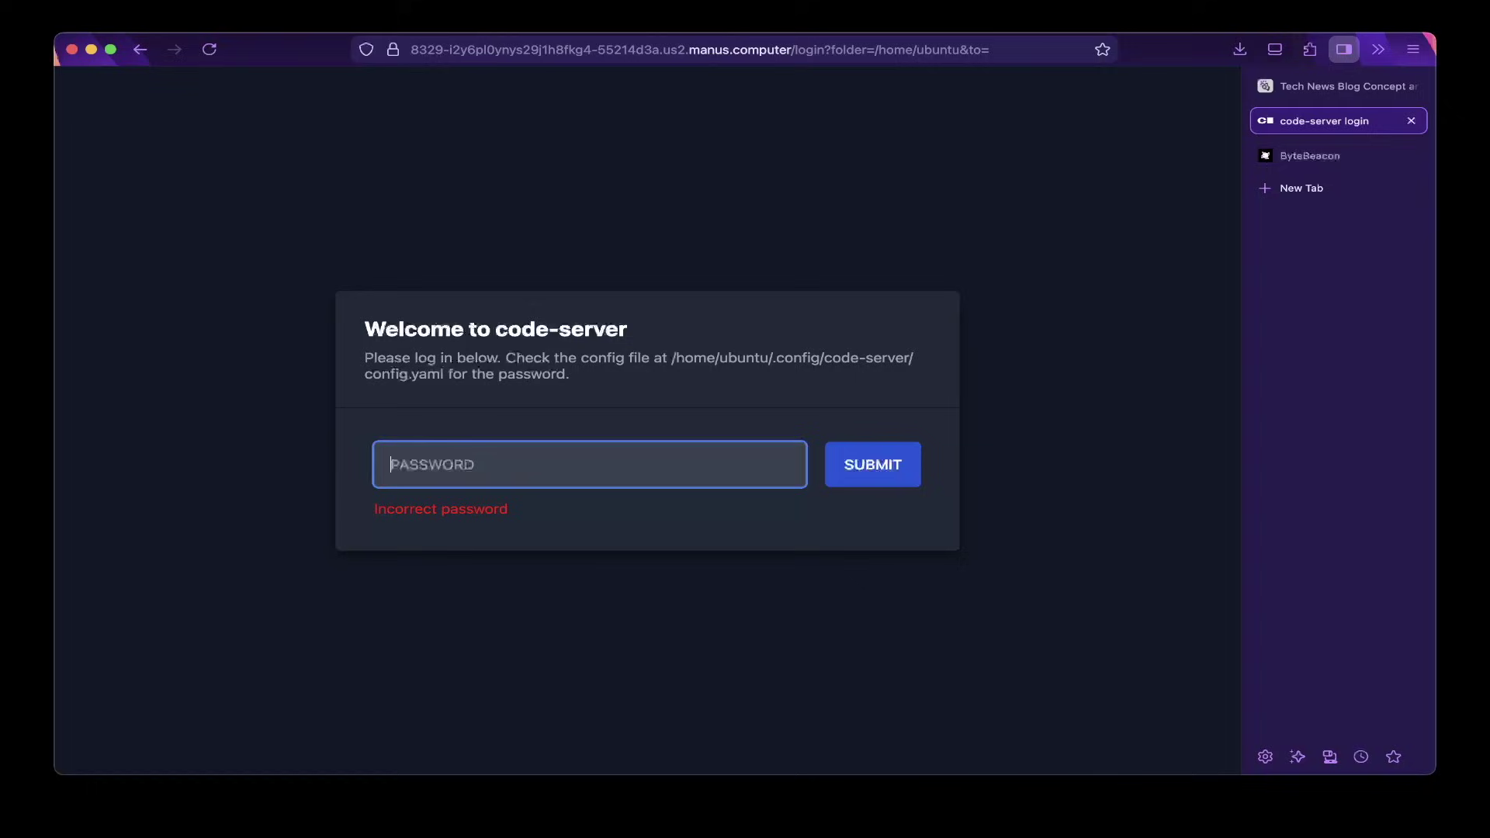
- Inspect the code-server login page and its password instructions, and return to the blog task, closing Manus's Computer
click(391, 464)
drag(399, 329, 569, 374)
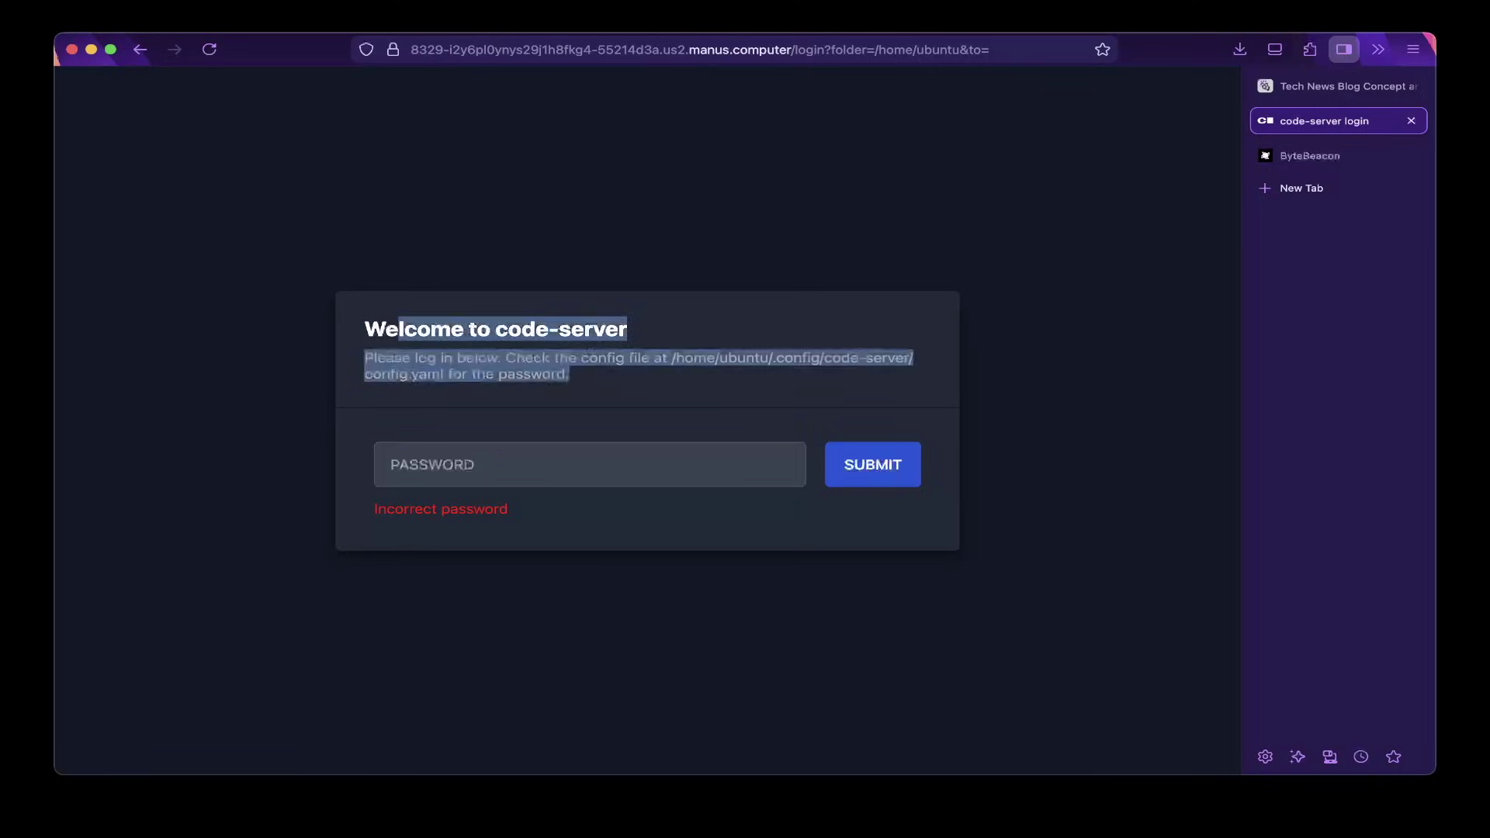
click(569, 374)
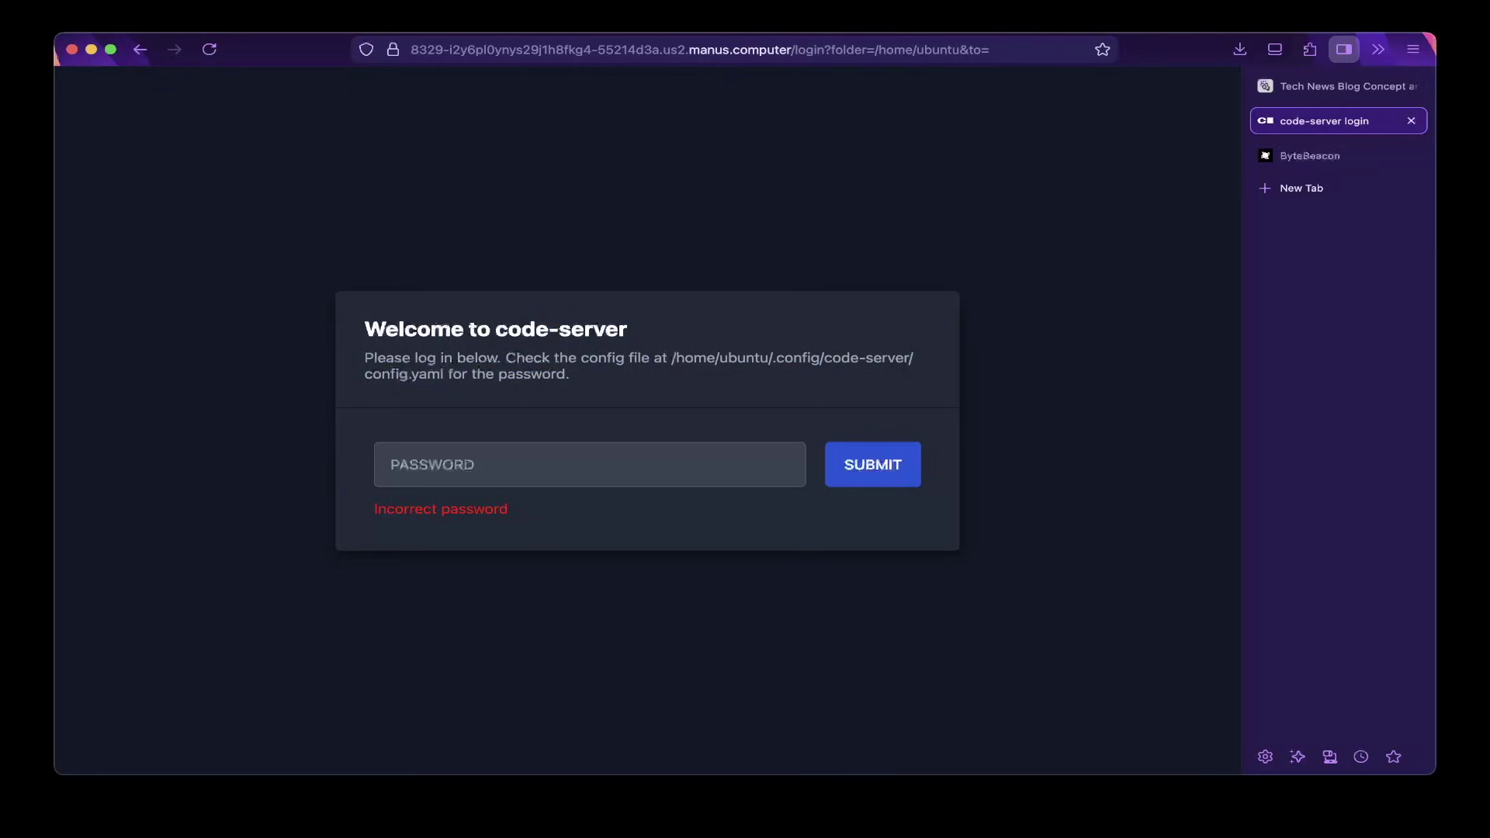
click(392, 464)
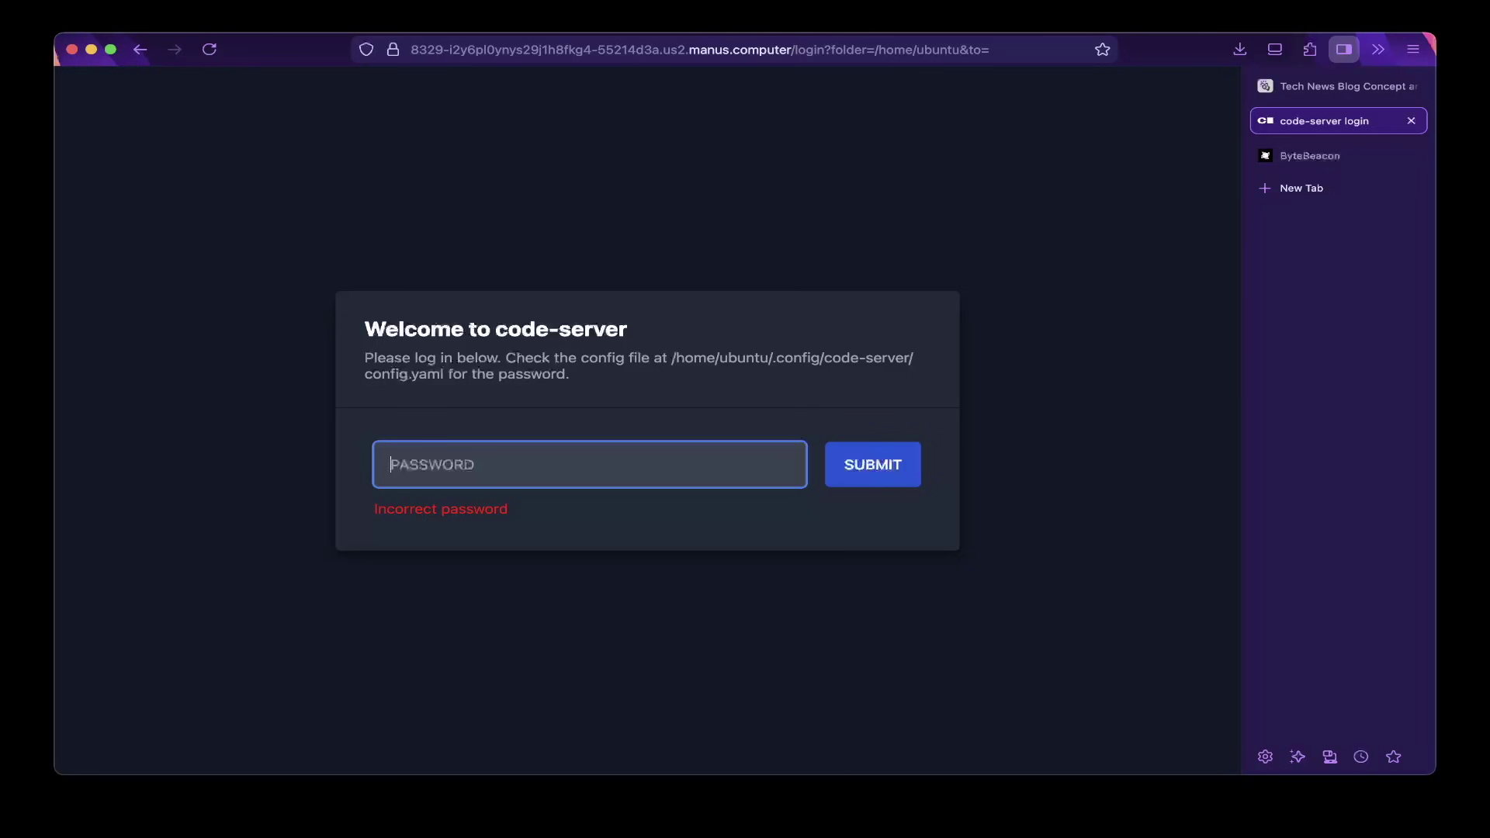
click(1335, 86)
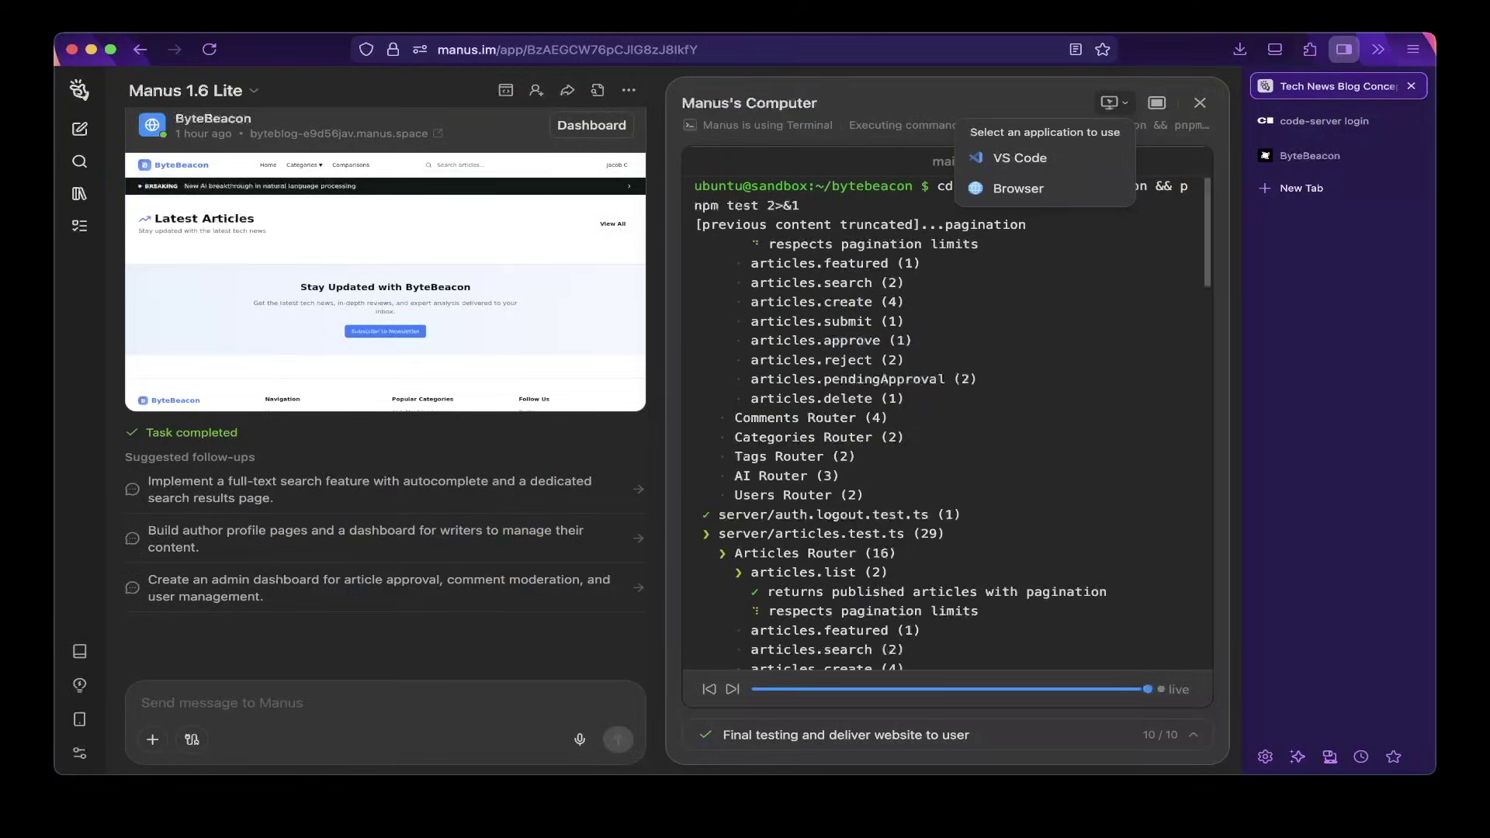
click(1199, 103)
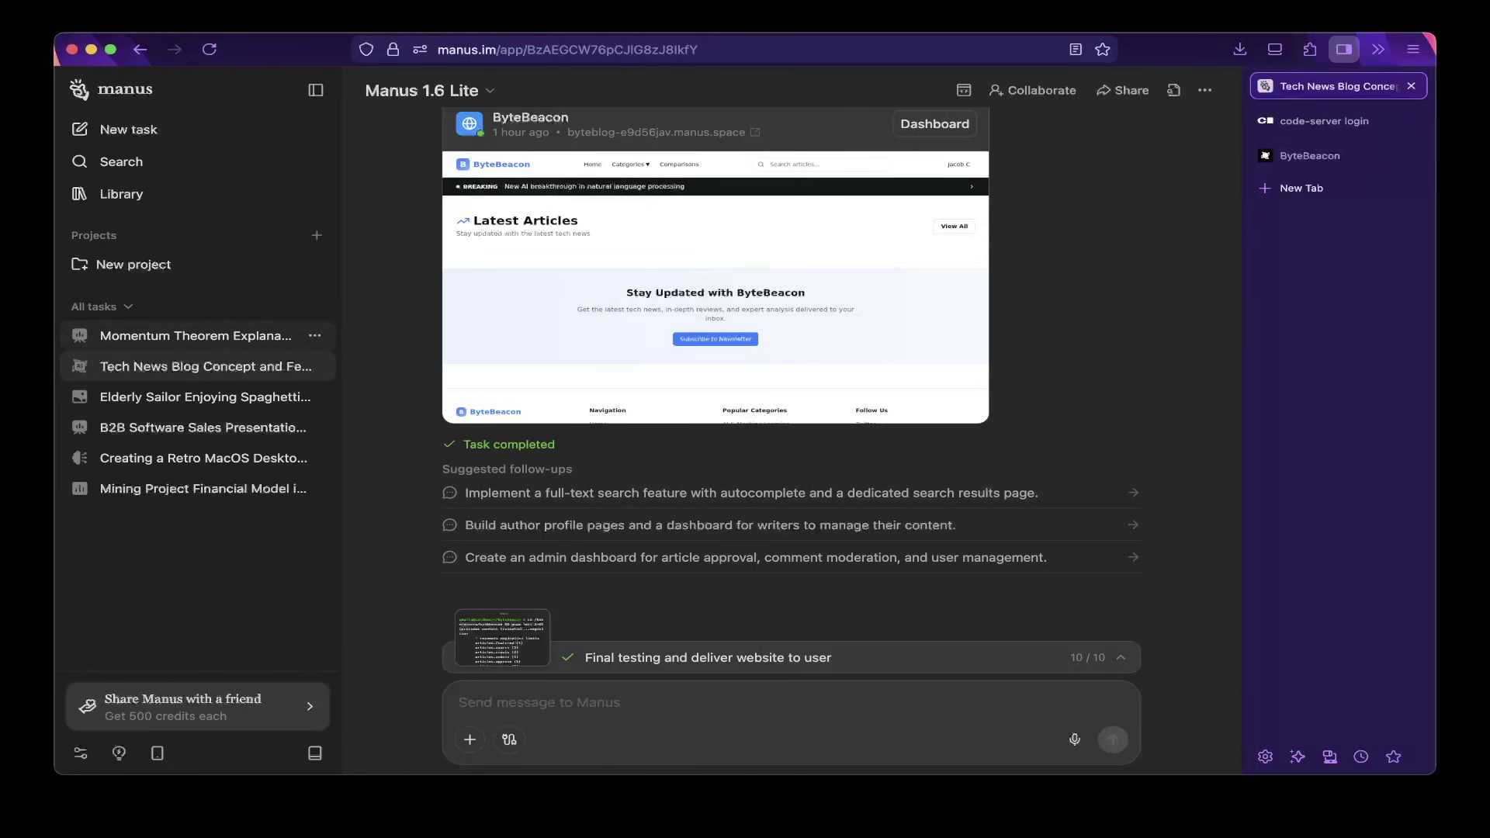
- Open the Momentum Theorem task and go back to the start of its conversation
click(203, 336)
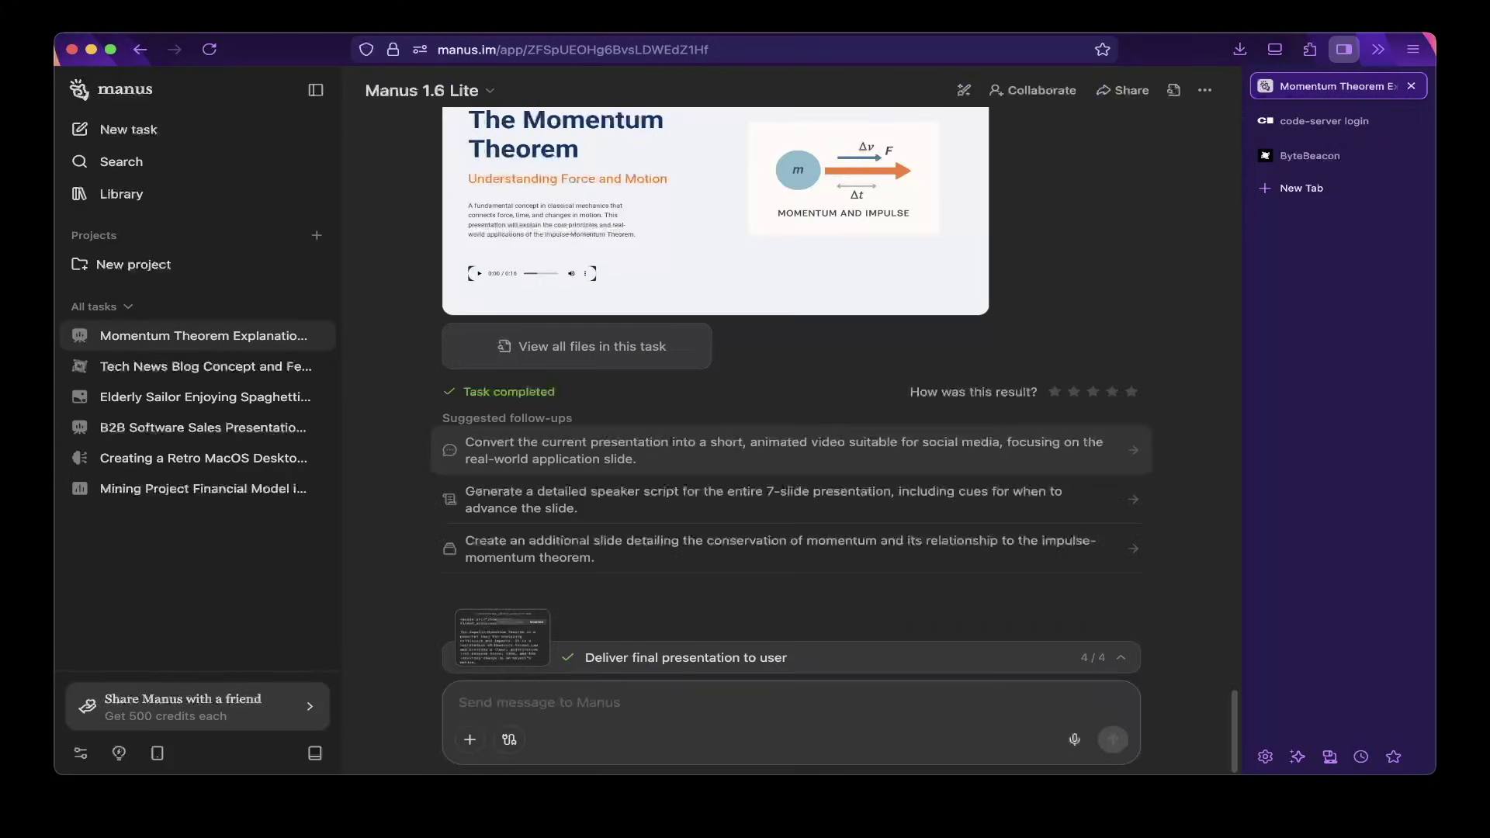
scroll(790, 373, up, 5)
scroll(790, 387, up, 20)
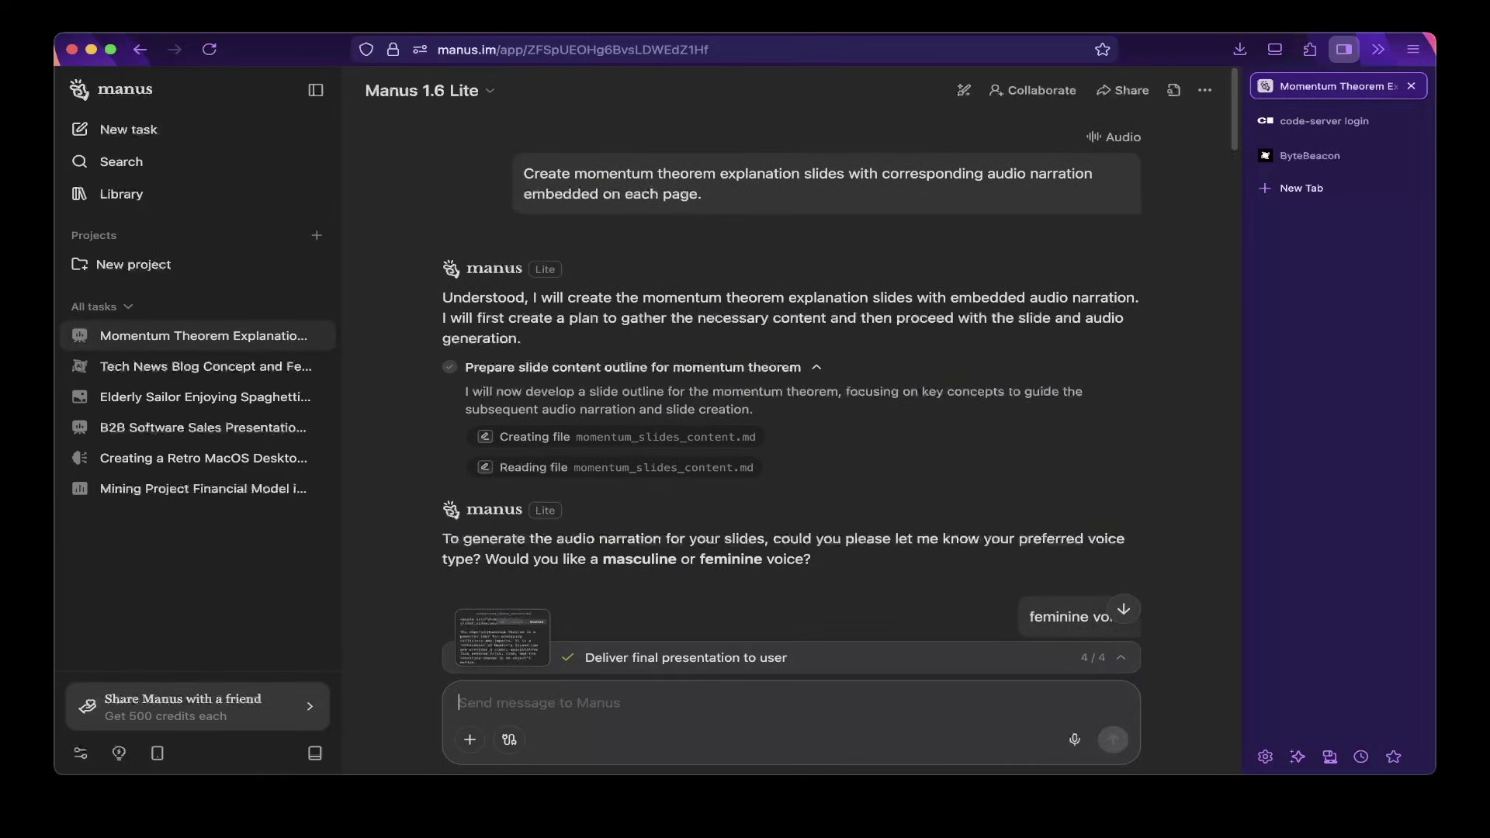
- Start a new task, view the Audio mode with its sample prompts, and remove the mode again
click(128, 129)
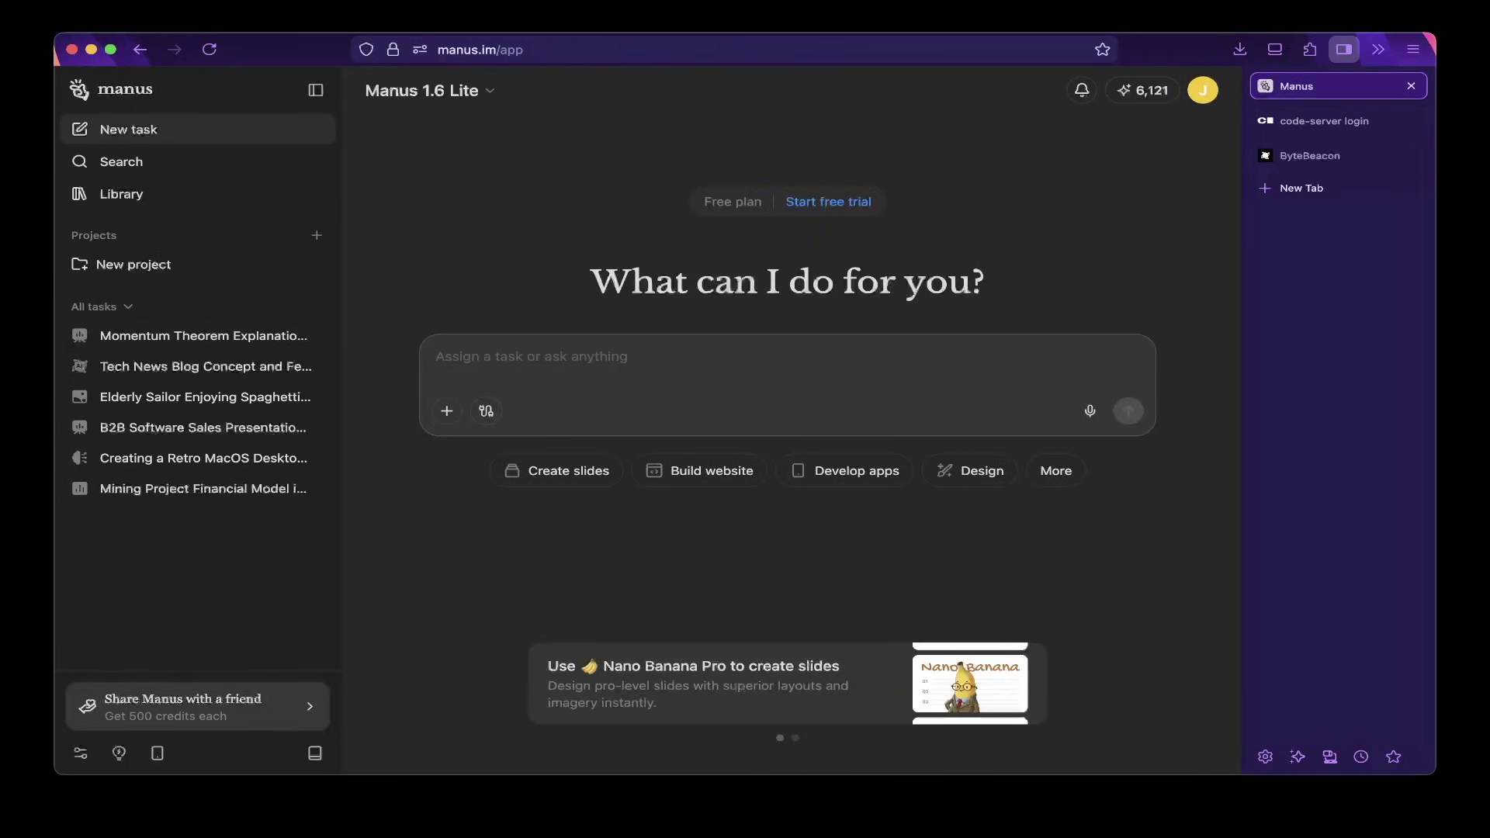
click(1055, 471)
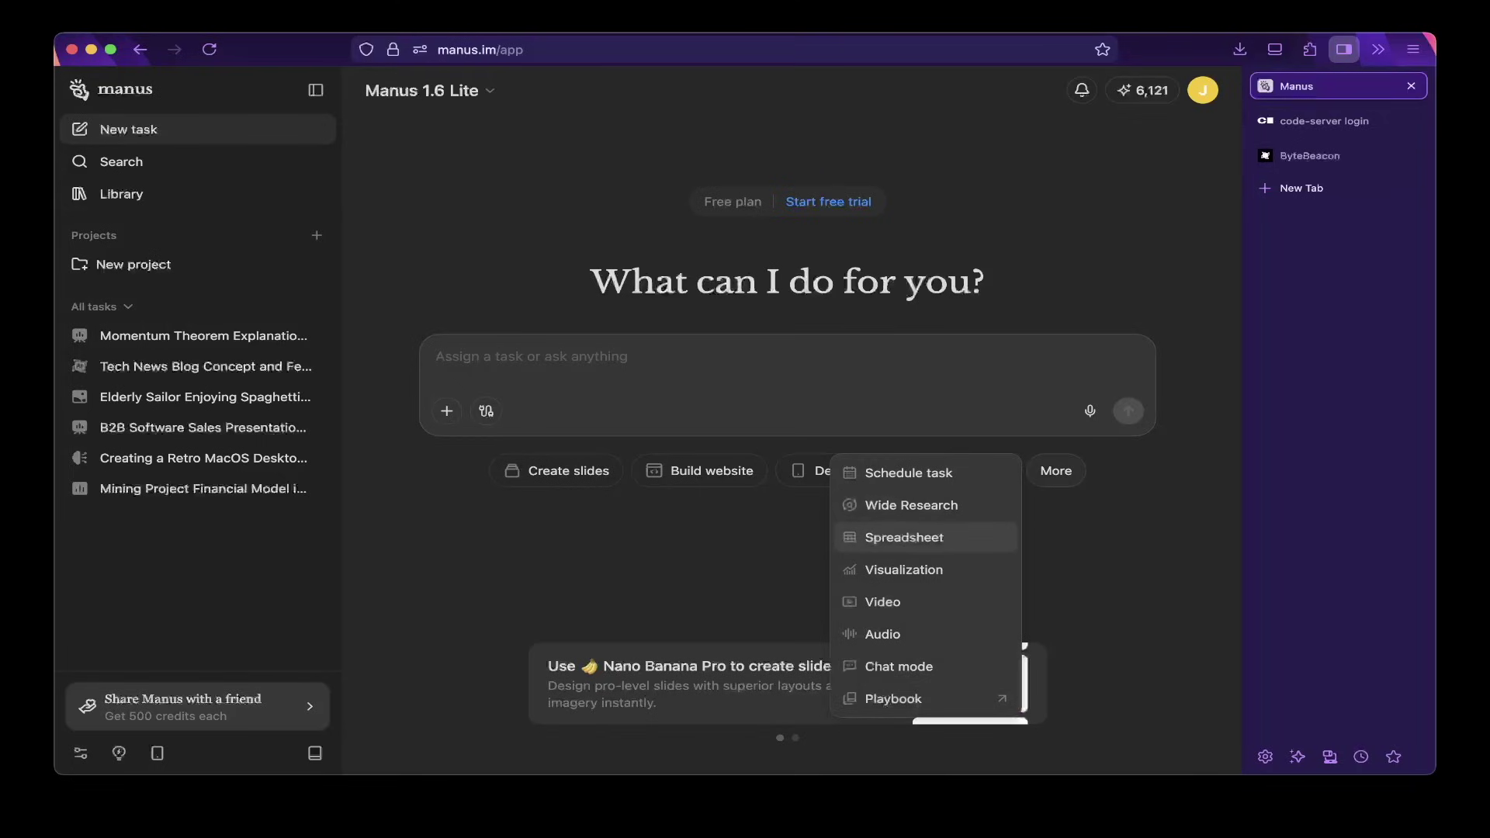
click(882, 634)
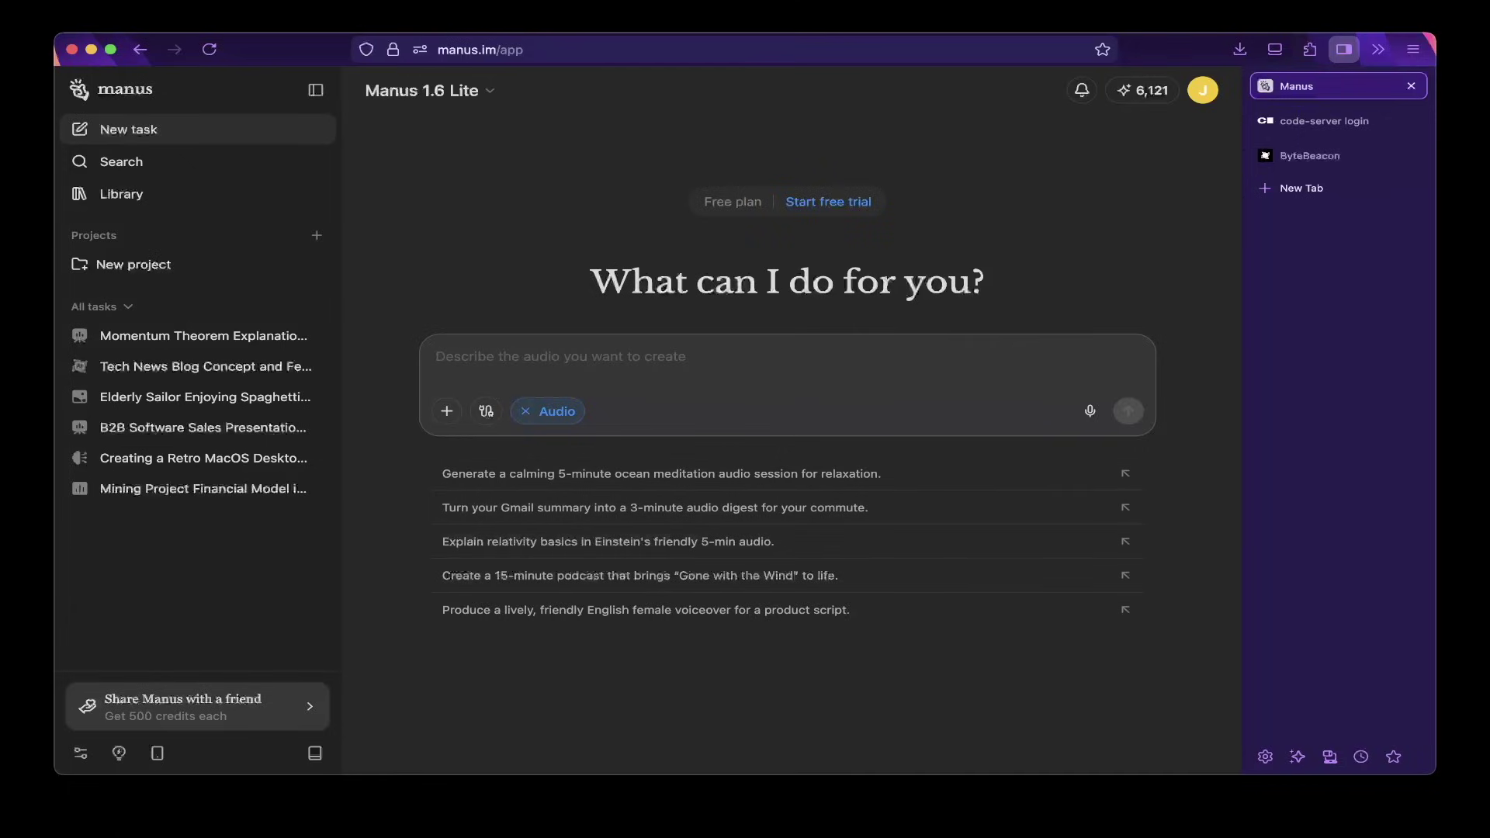
click(525, 411)
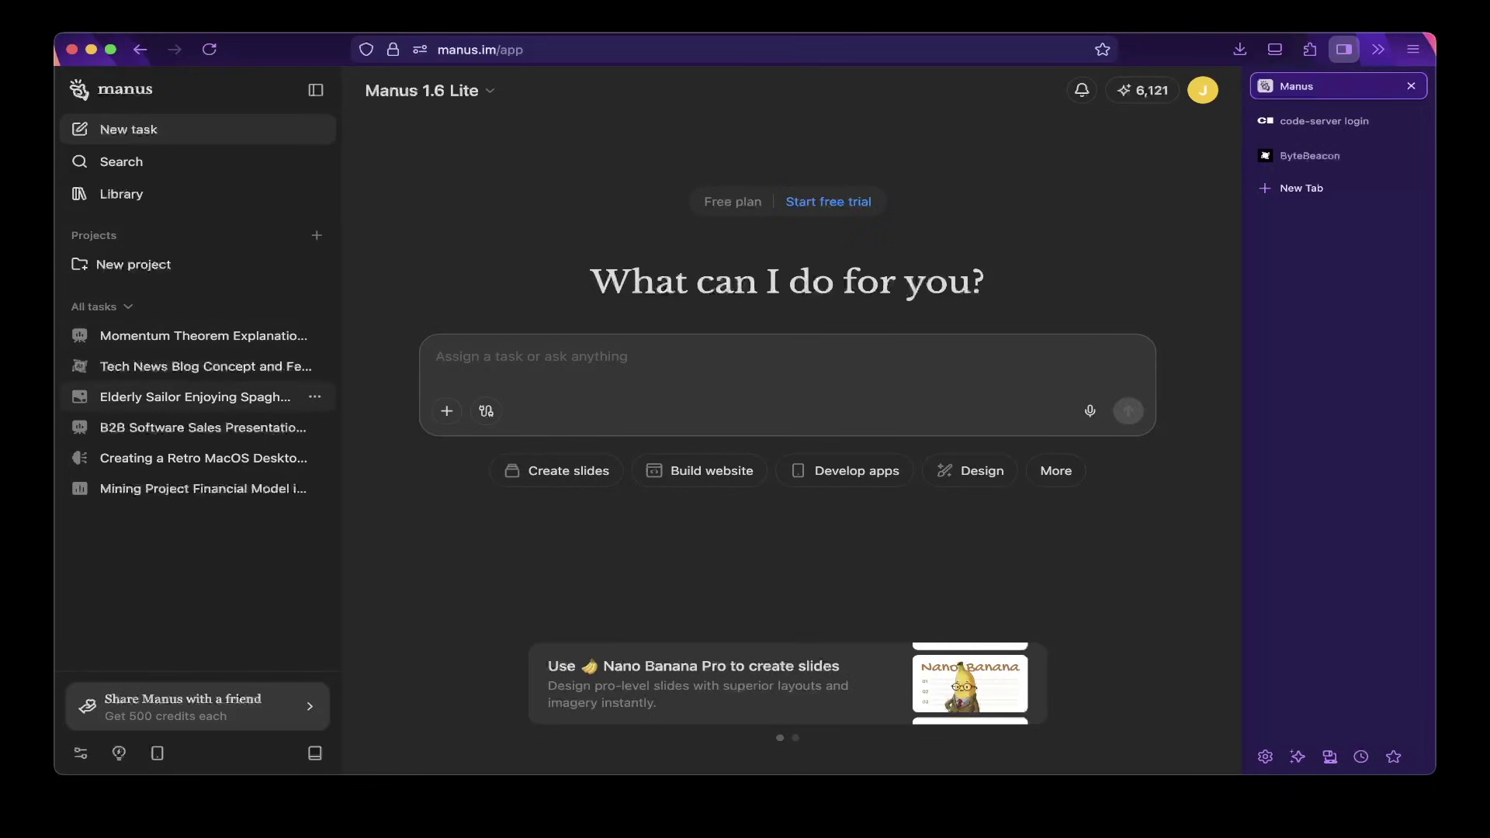
- Reopen the Momentum Theorem task and read the prompt requesting slides with embedded audio narration
click(194, 335)
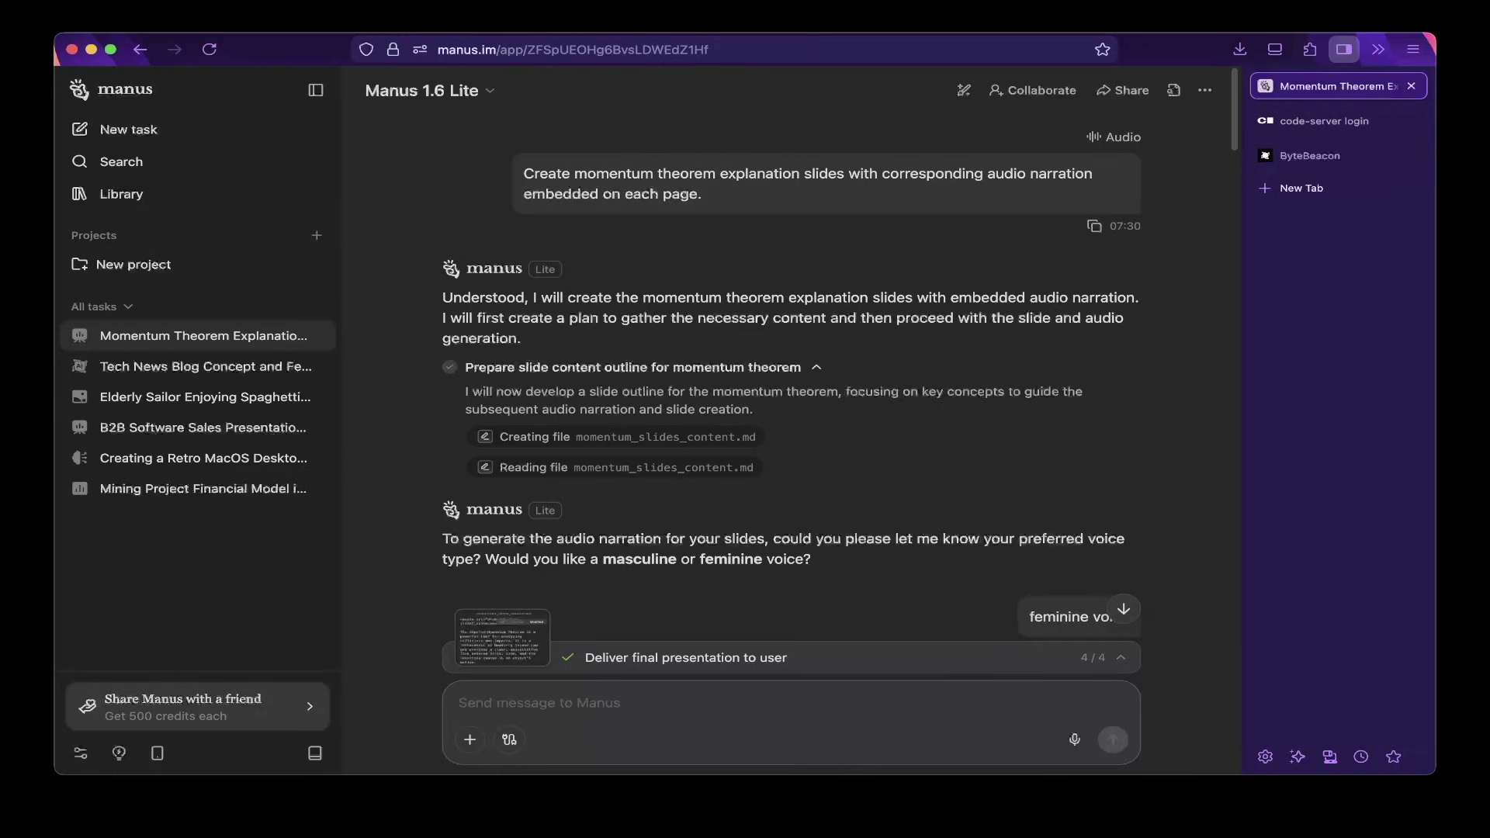
drag(703, 194, 561, 173)
click(561, 174)
- Review the generated slide audio files, slides outline and slide previews, and open the finished Momentum Theorem presentation
scroll(792, 387, down, 15)
scroll(791, 388, up, 10)
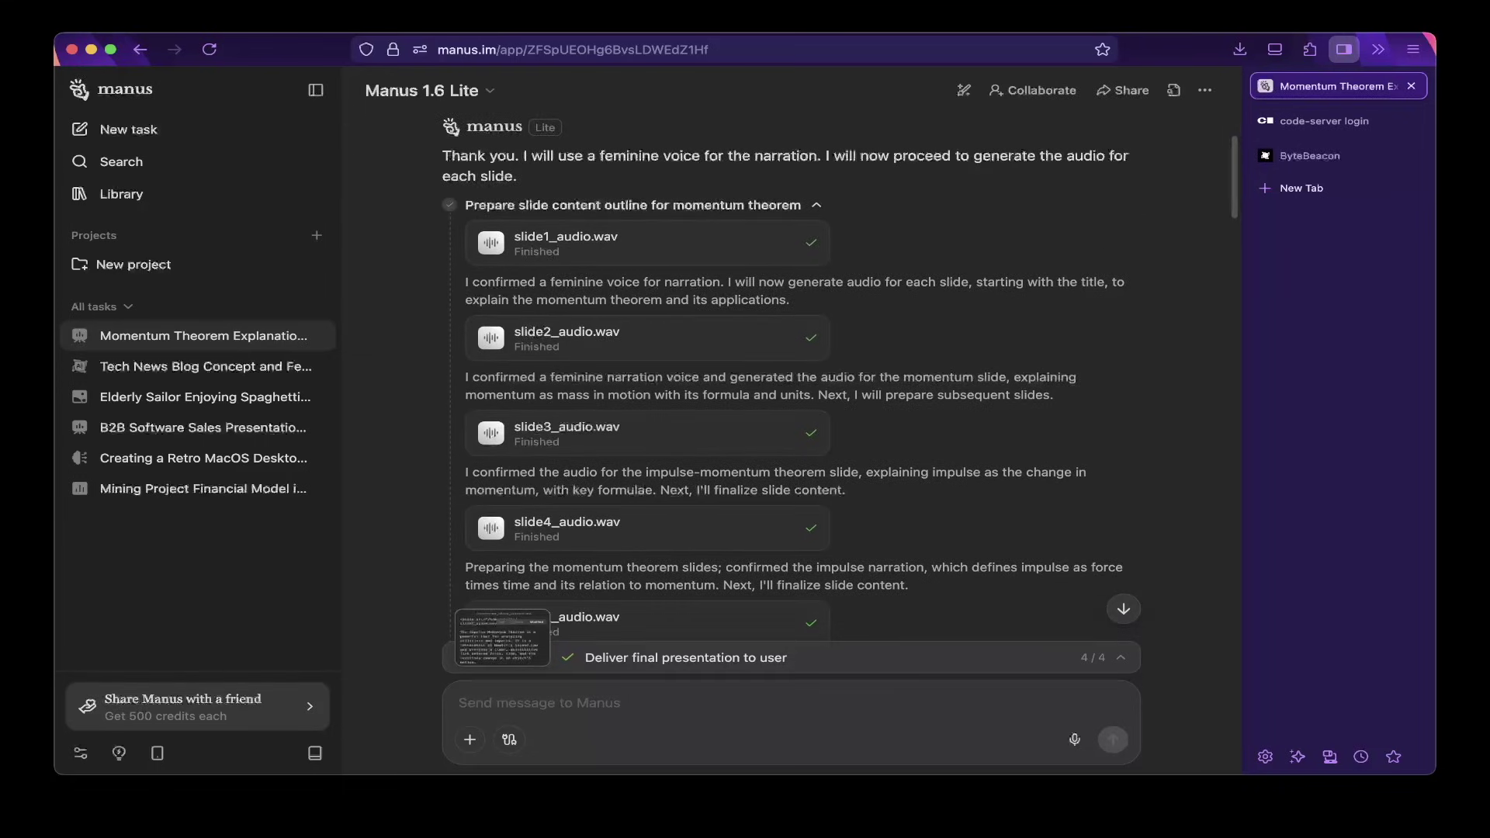
scroll(791, 388, down, 8)
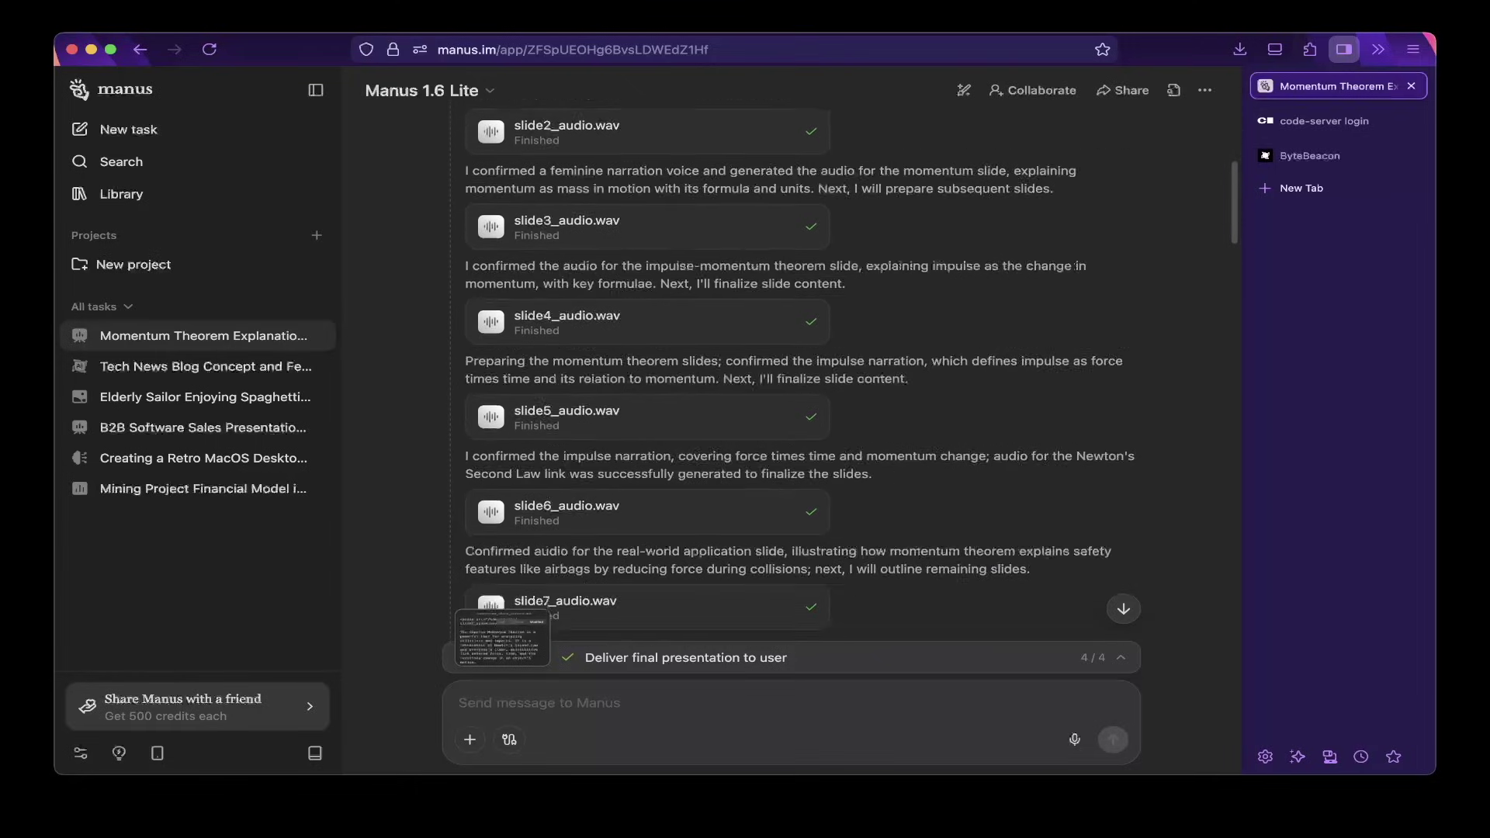
scroll(792, 388, down, 14)
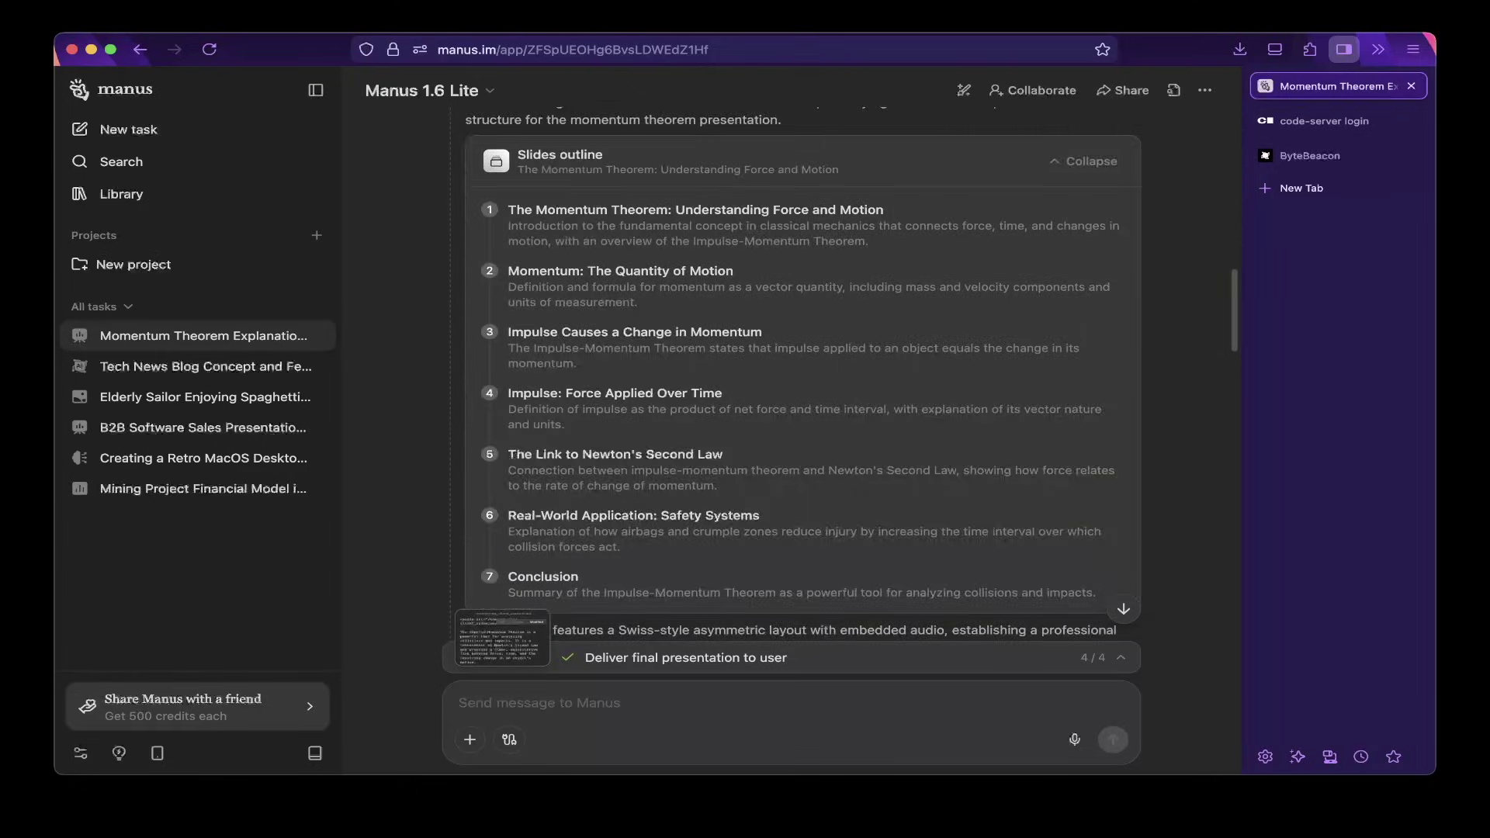
scroll(792, 388, up, 6)
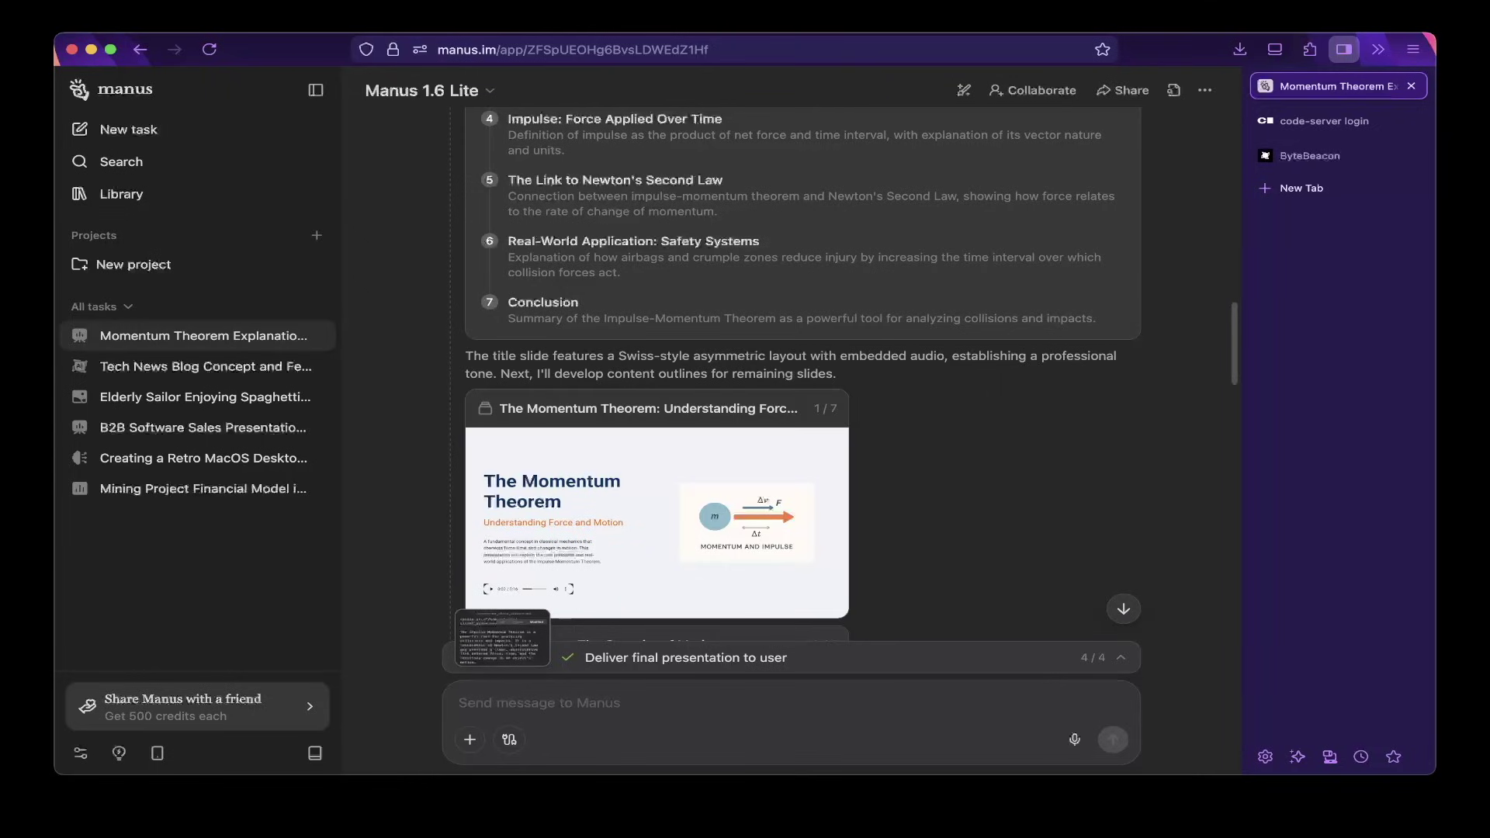
scroll(791, 388, down, 12)
scroll(791, 387, down, 15)
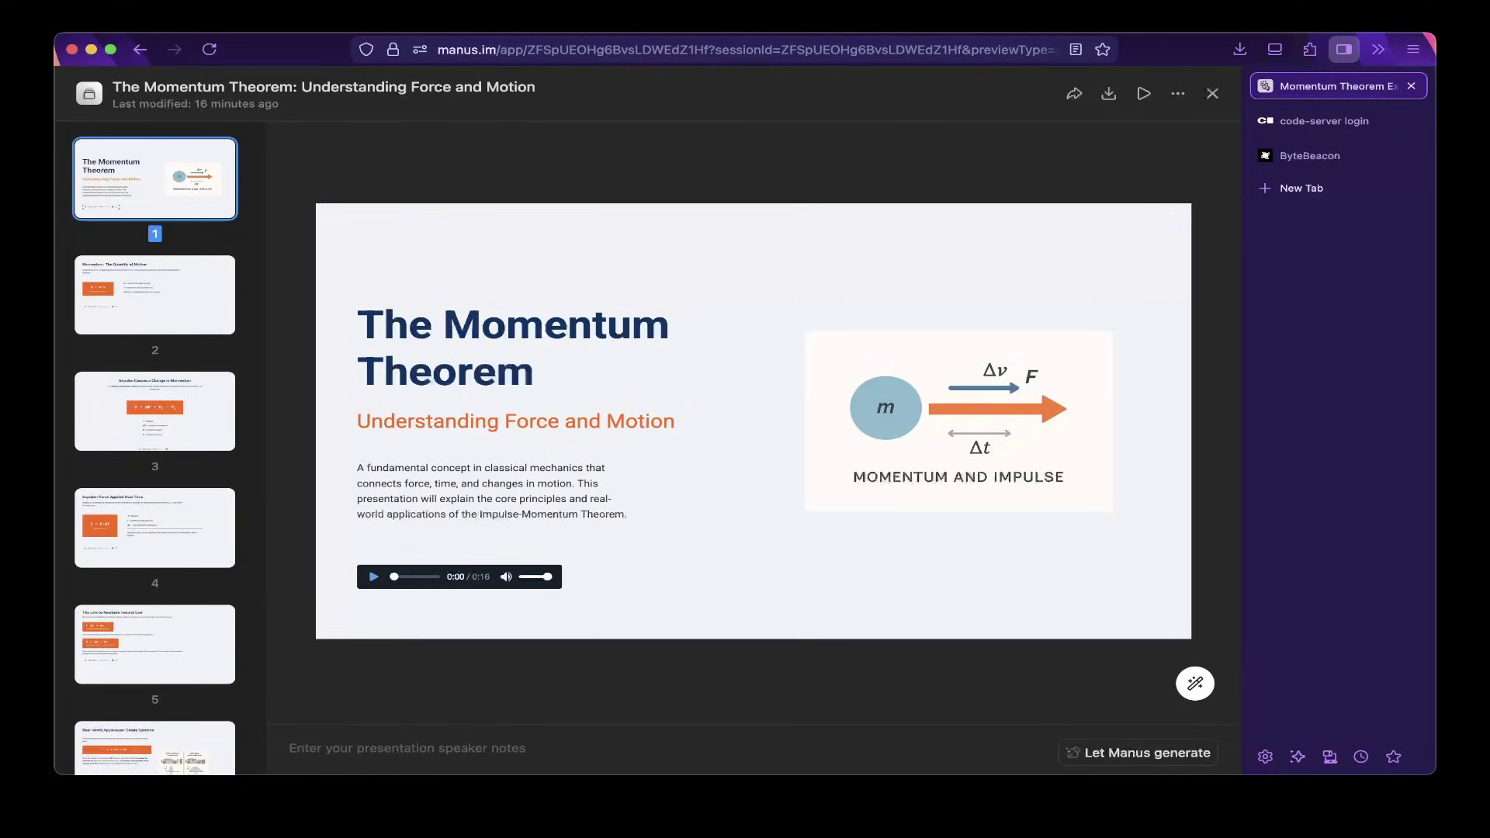
- Play and pause the title slide's audio narration, and browse the slides through to the Conclusion
click(373, 576)
click(373, 577)
key(Down)
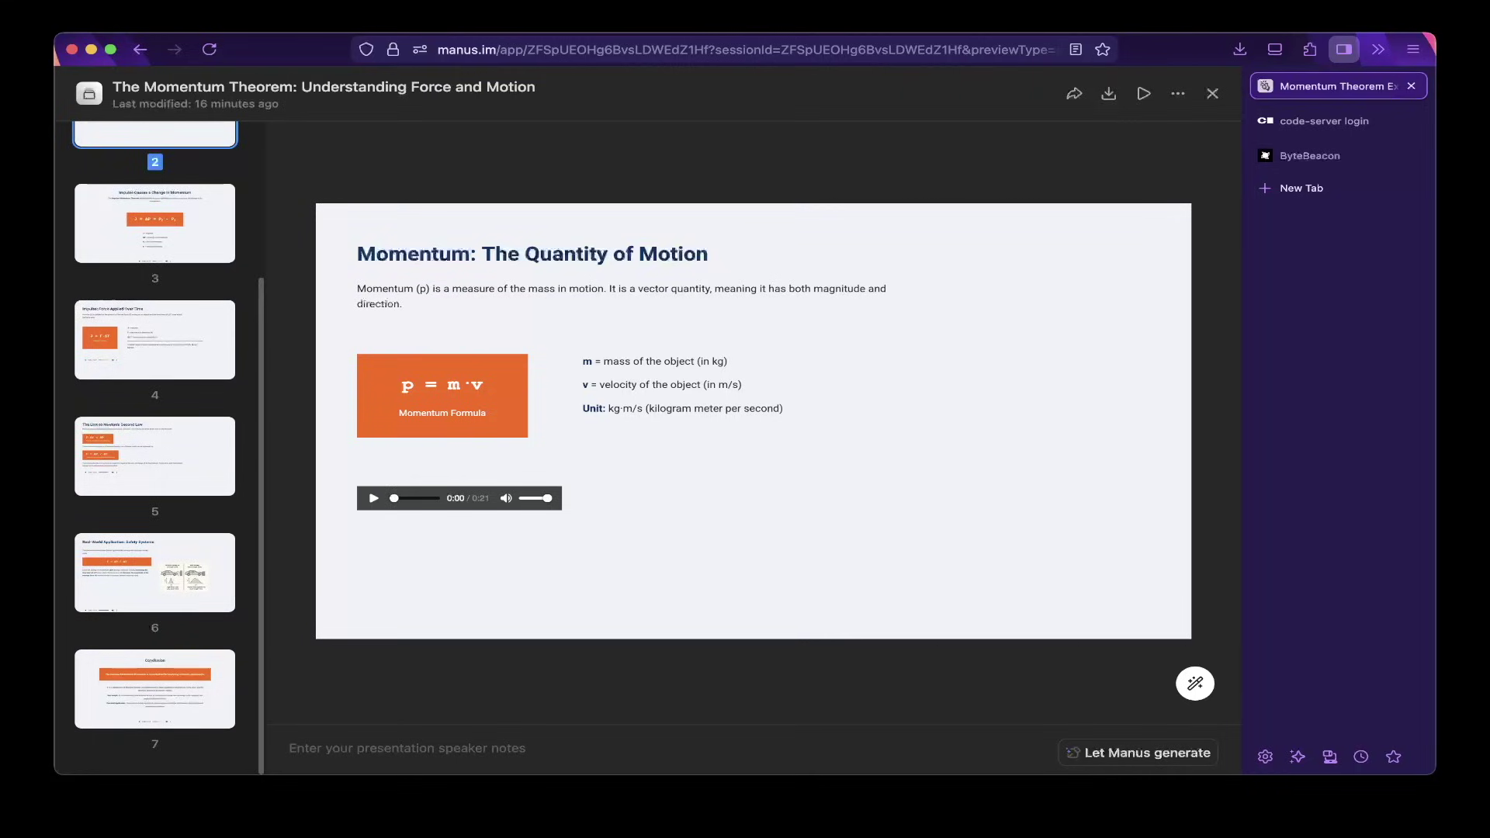
key(Down)
key(Down)
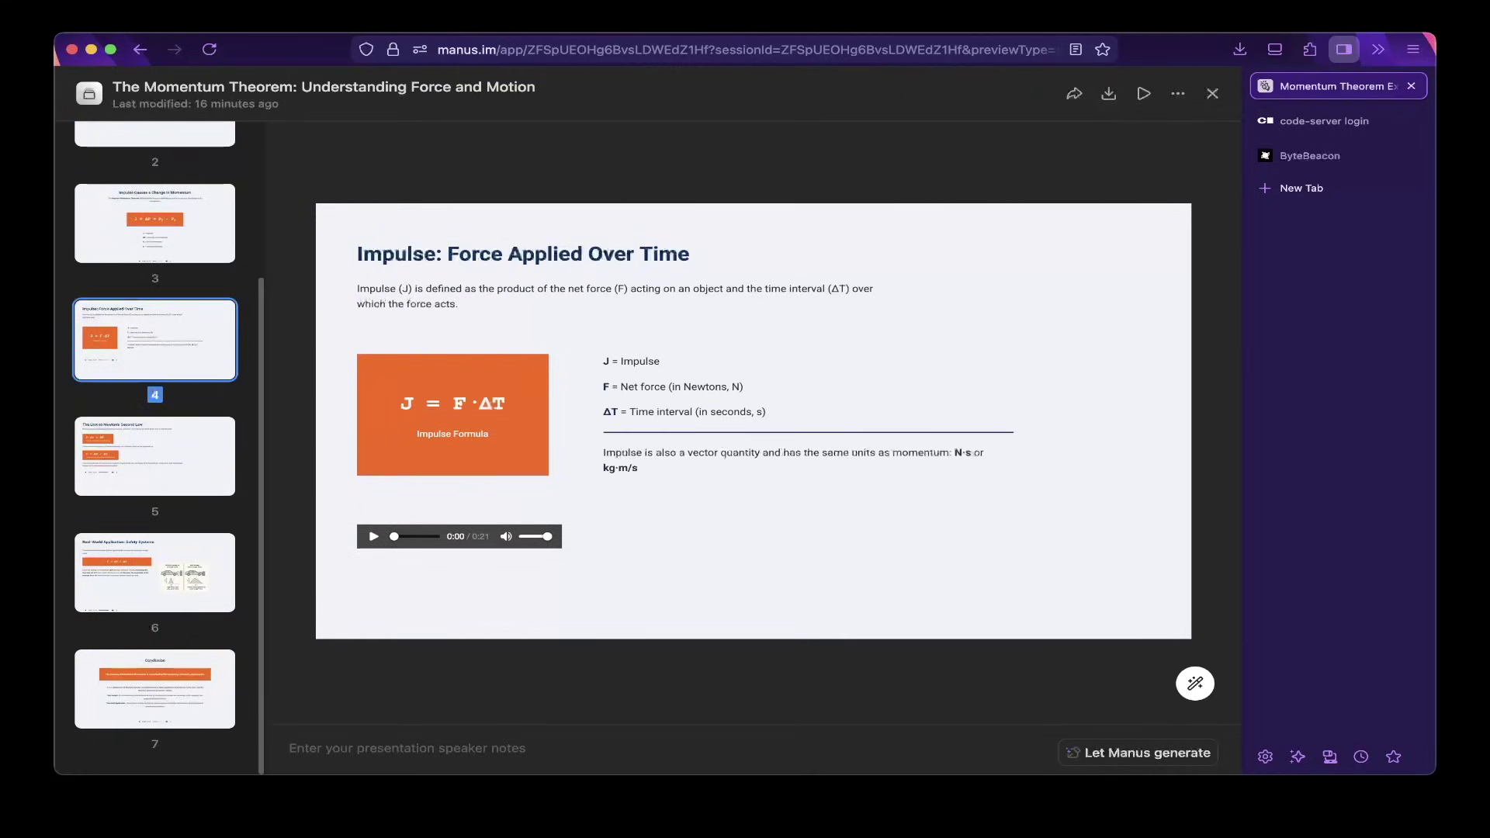
key(Down)
key(Down)
key(Down)
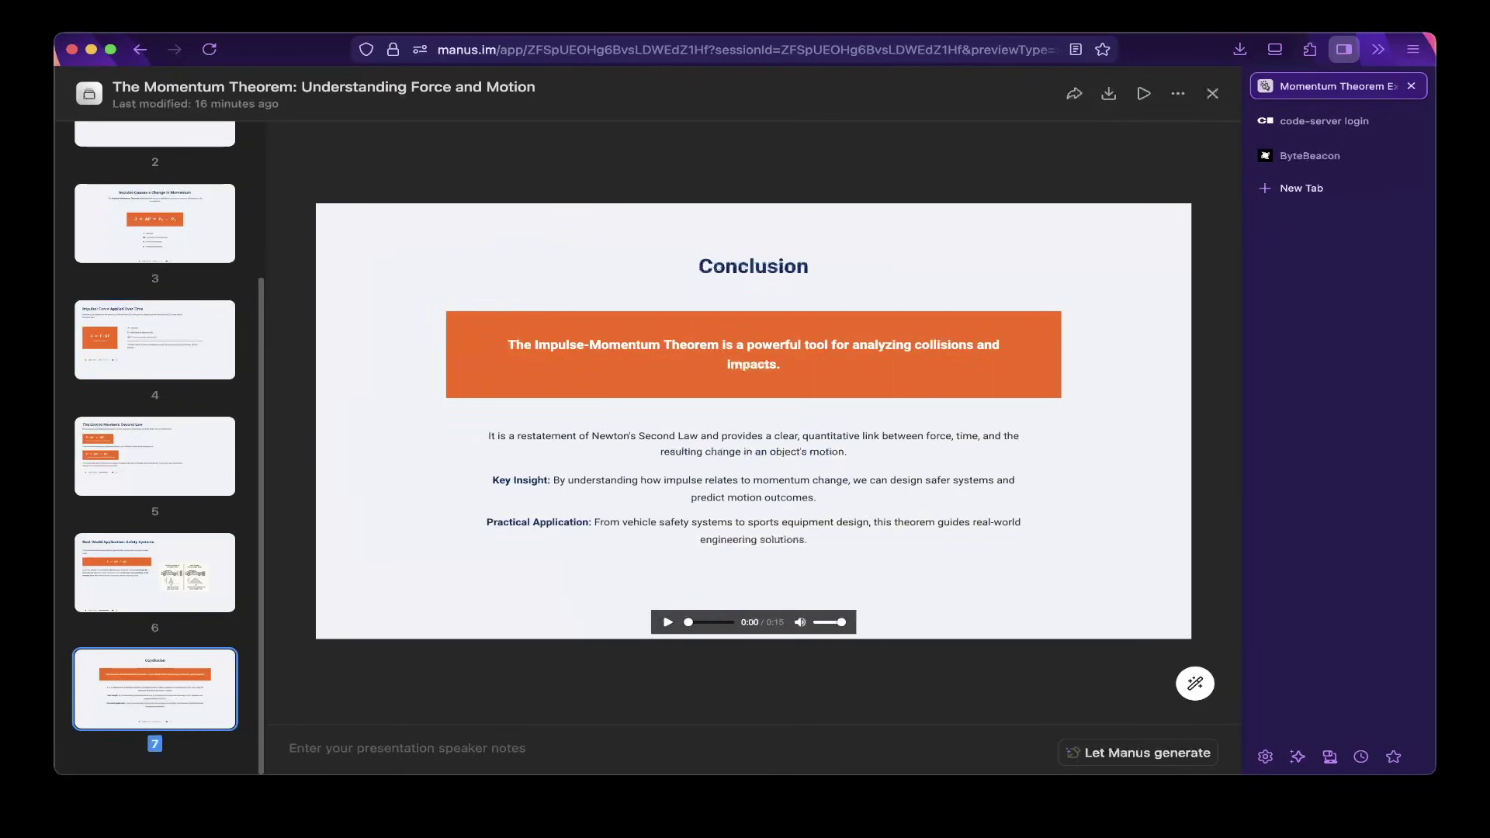
- Go back through the presentation from the Conclusion to the slide "Momentum: The Quantity of Motion"
key(Up)
key(Up)
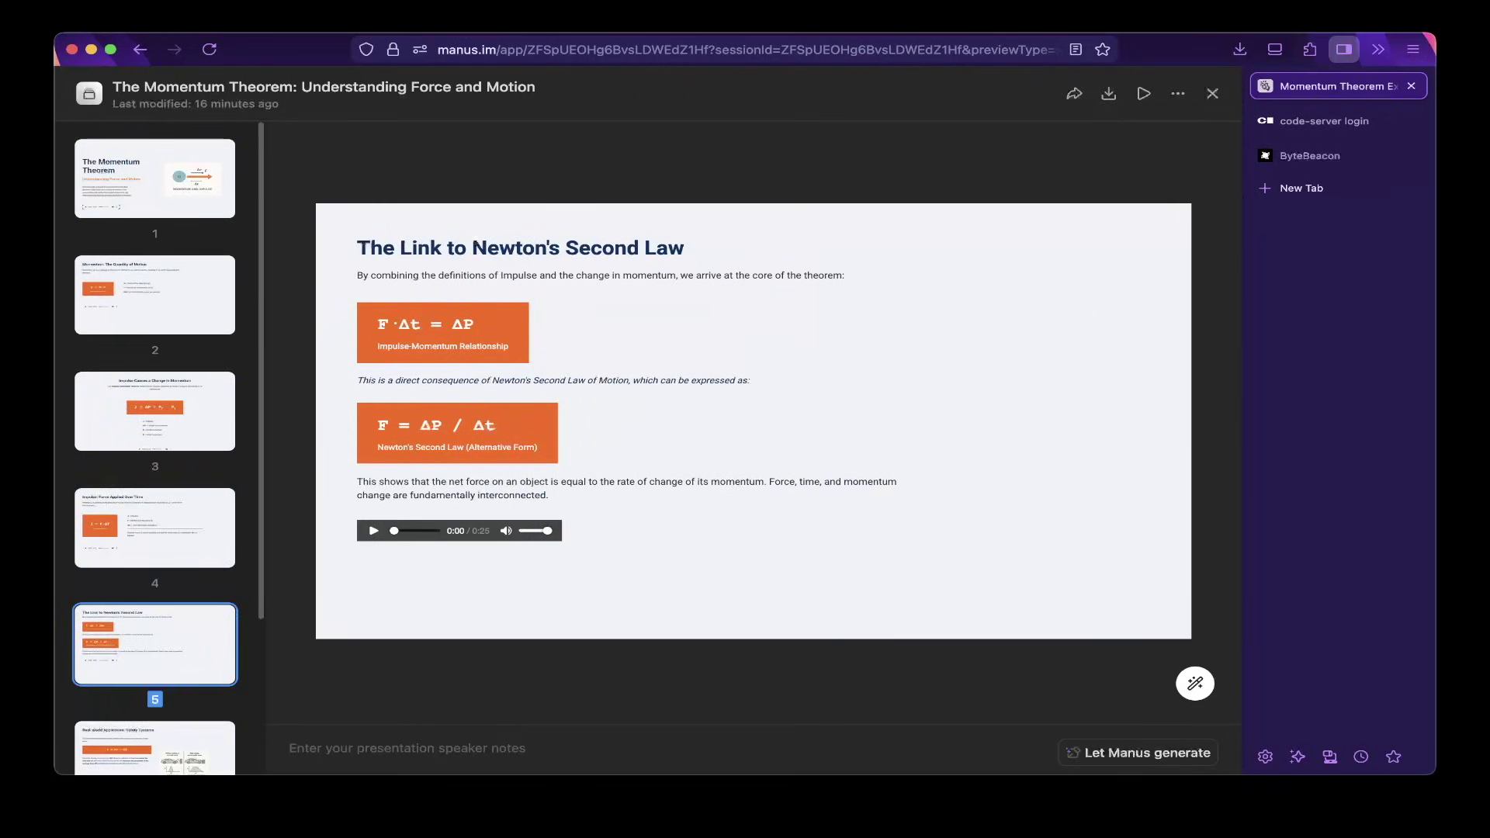
click(154, 178)
click(154, 294)
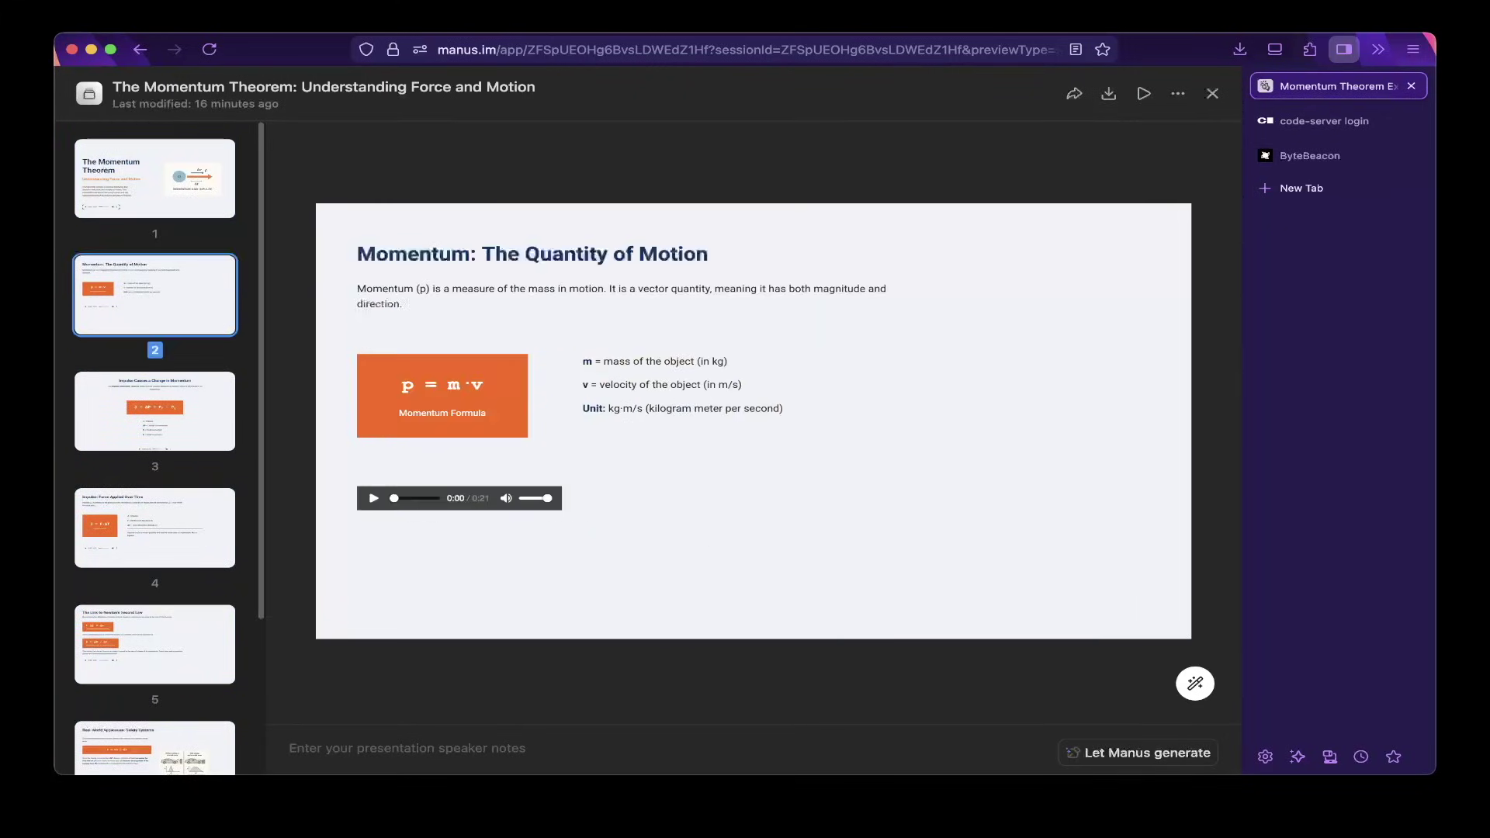
- Close the presentation and review the suggested follow-ups and the summary of slide features in the chat
key(Escape)
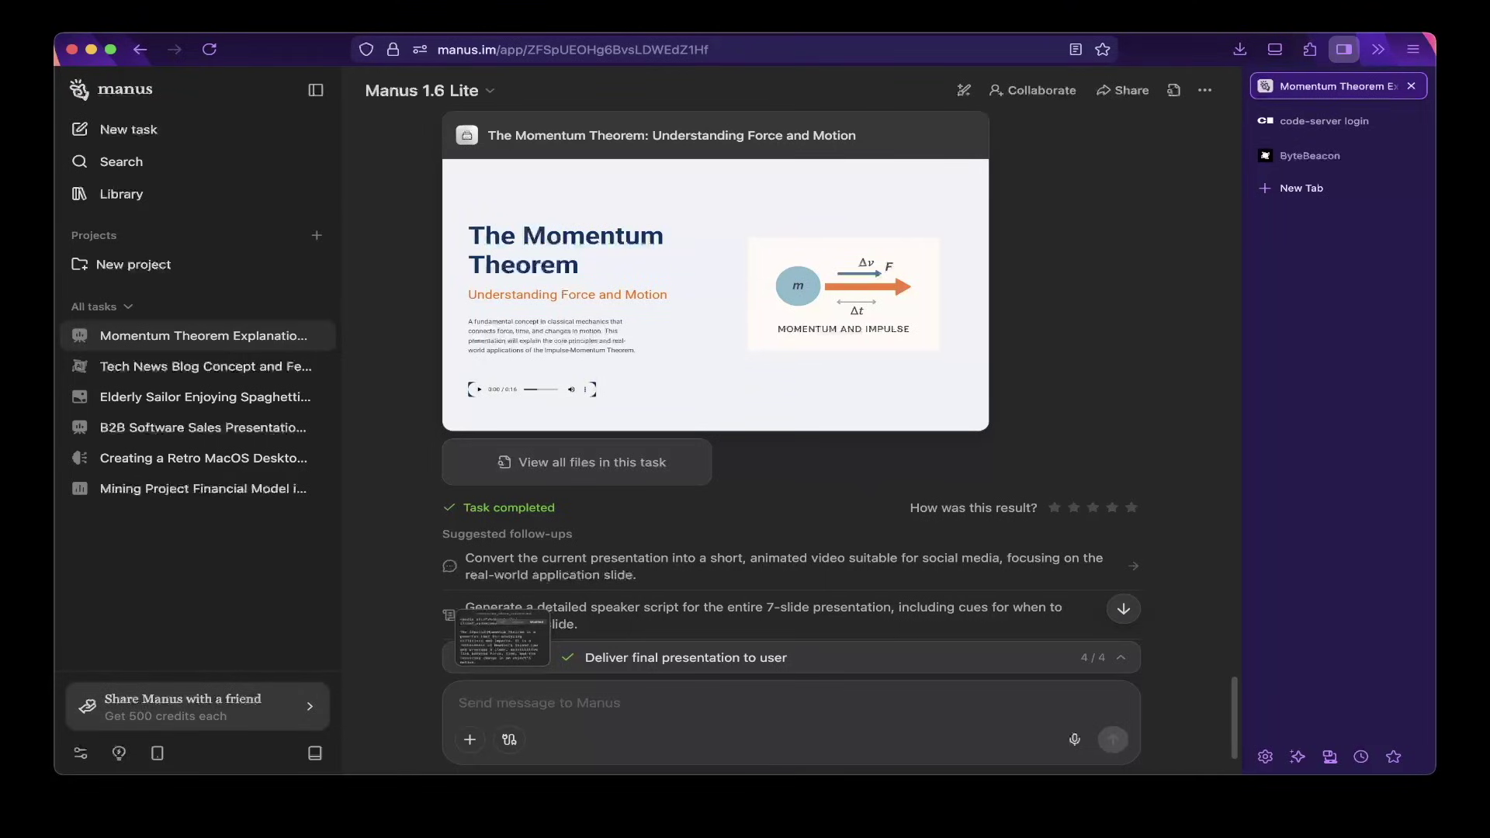
scroll(585, 490, down, 2)
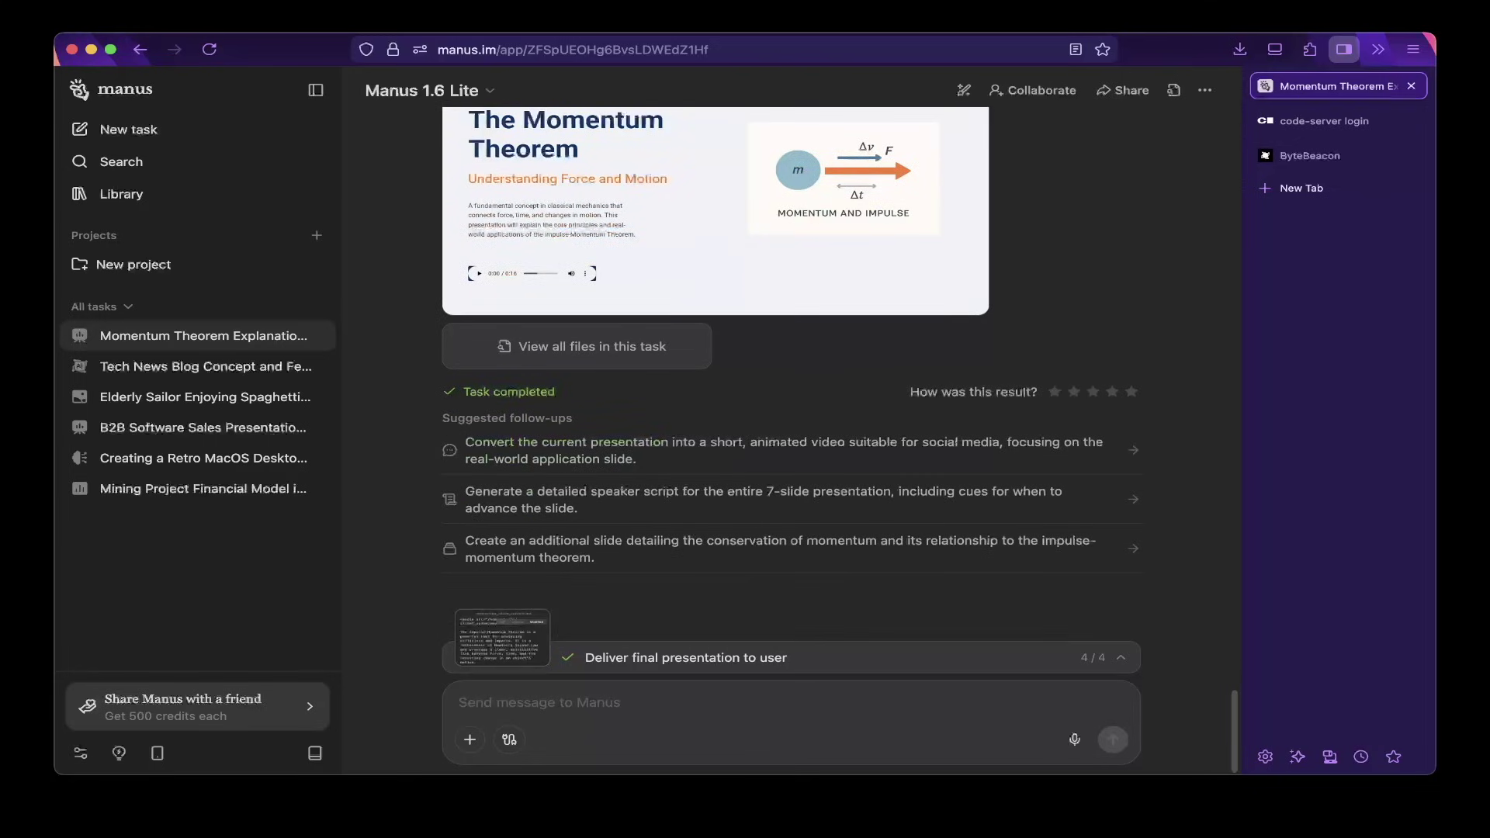
scroll(792, 388, up, 5)
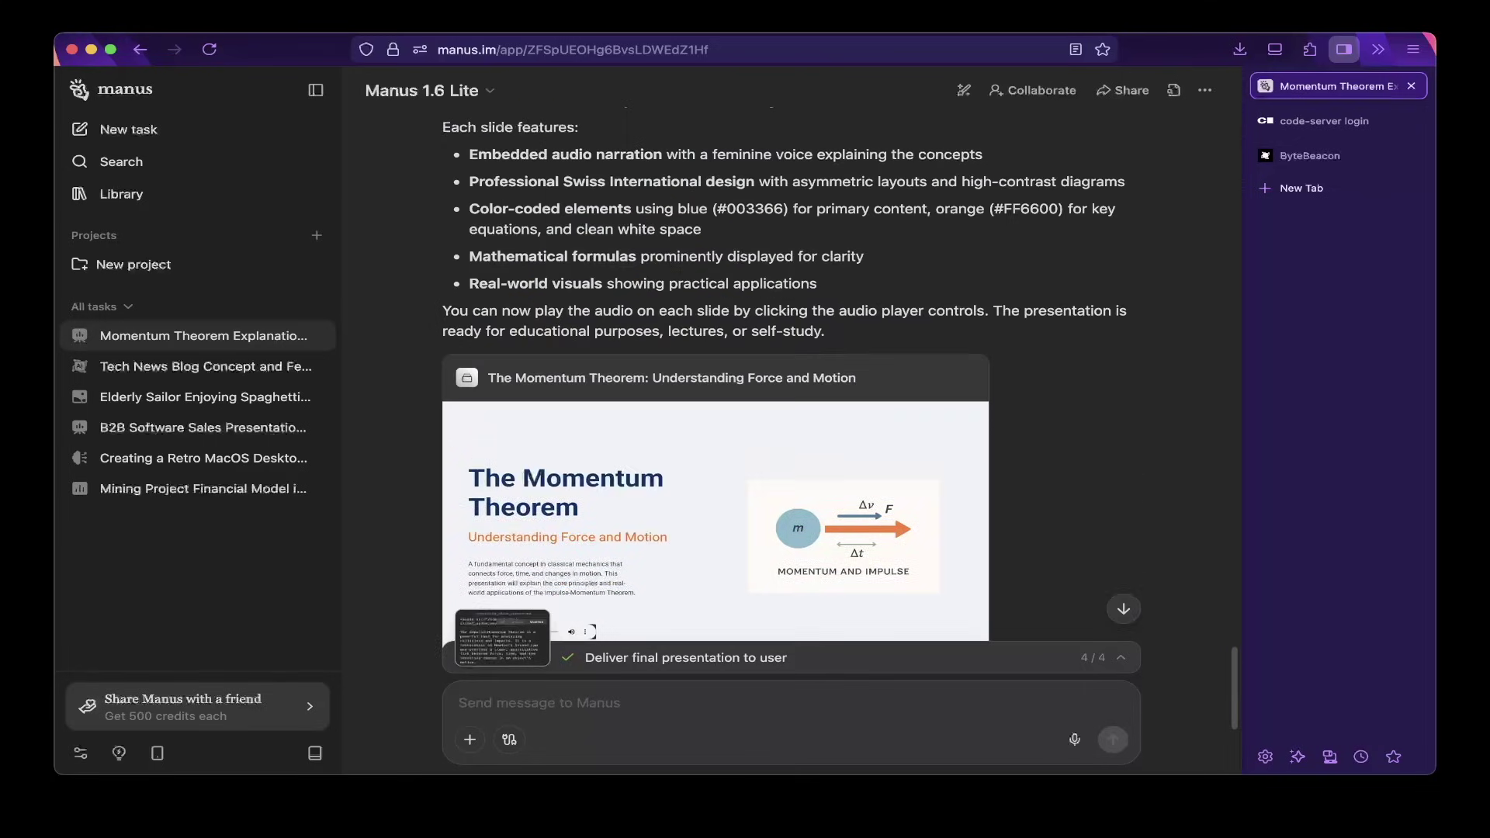